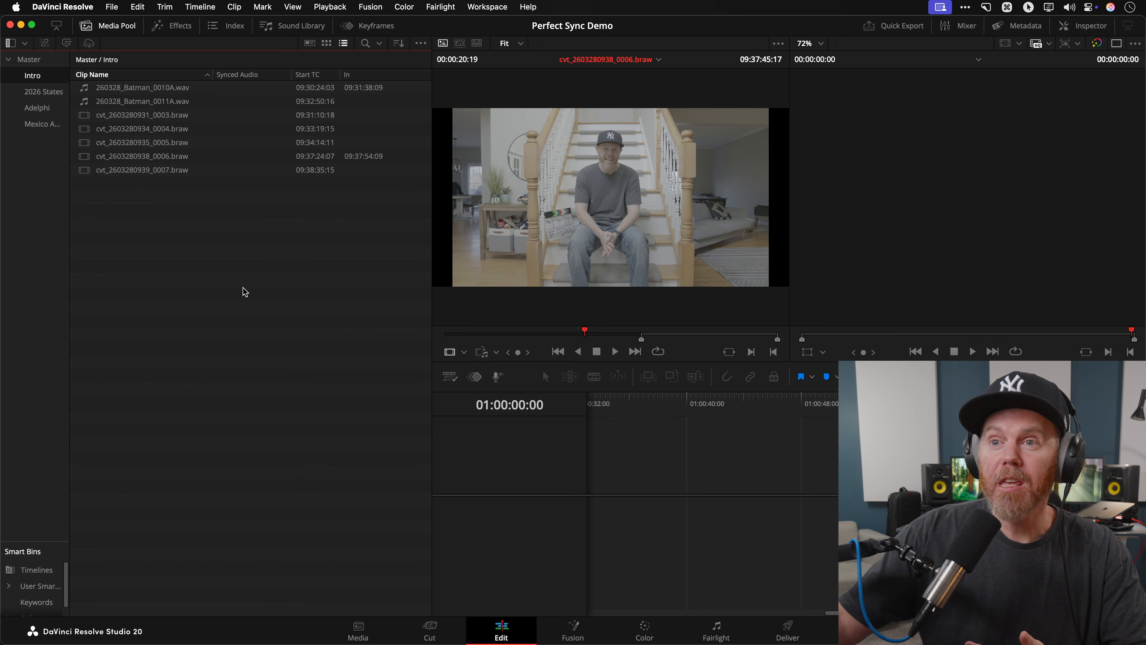
View the audio recording 260328_Batman_0011A.wav in the source viewer.
click(240, 257)
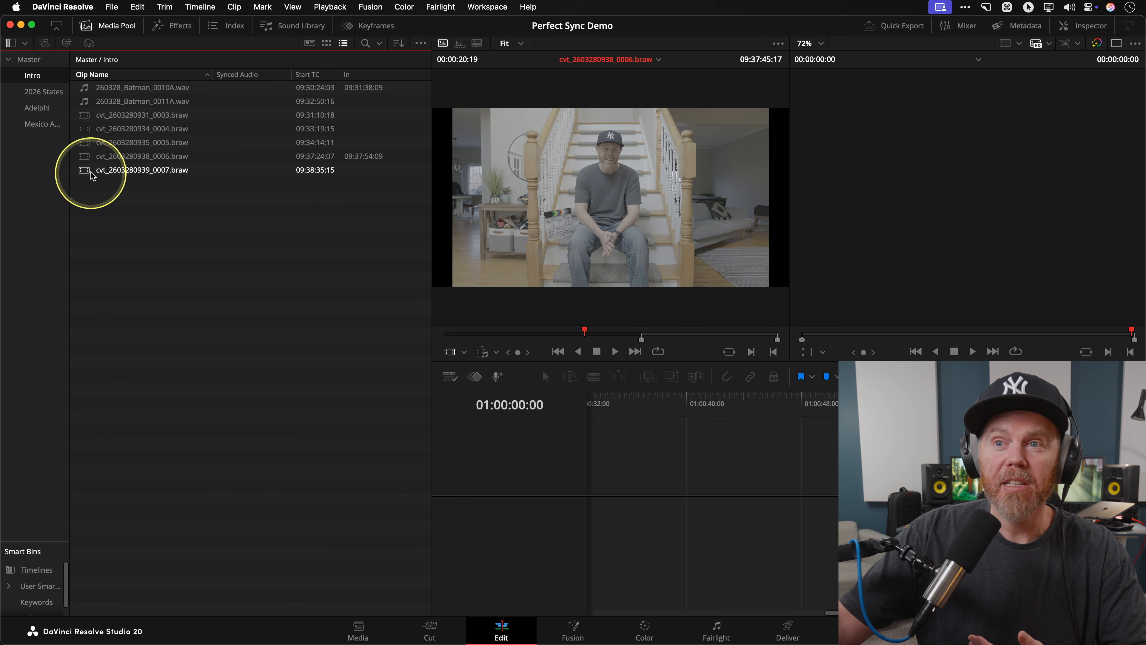
click(86, 104)
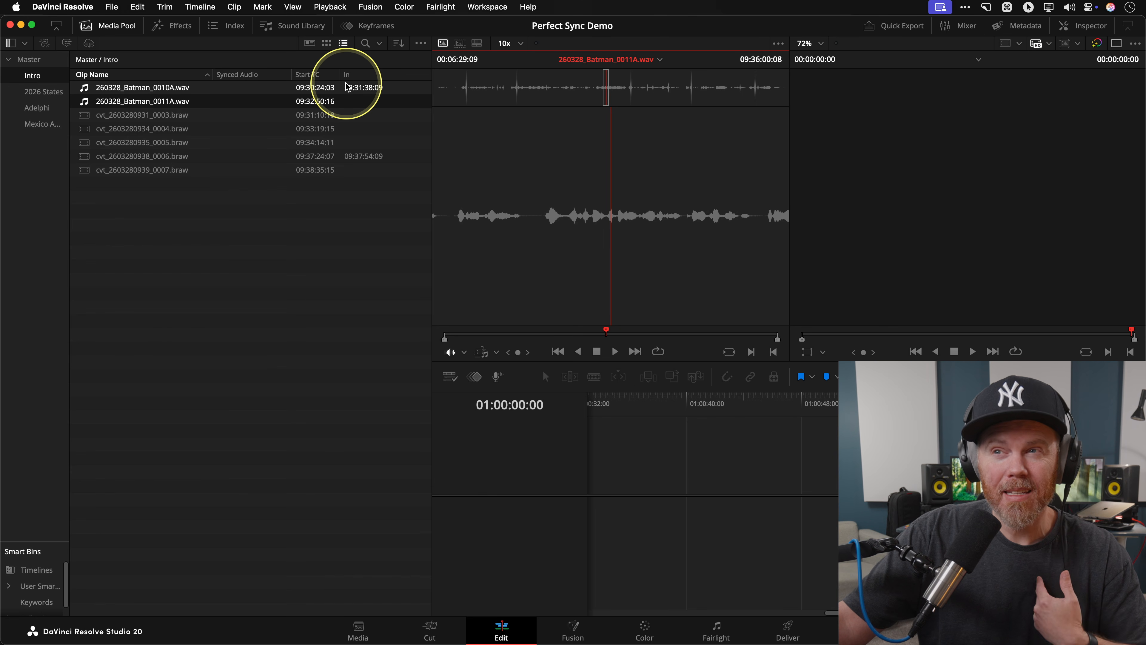
key(ctrl)
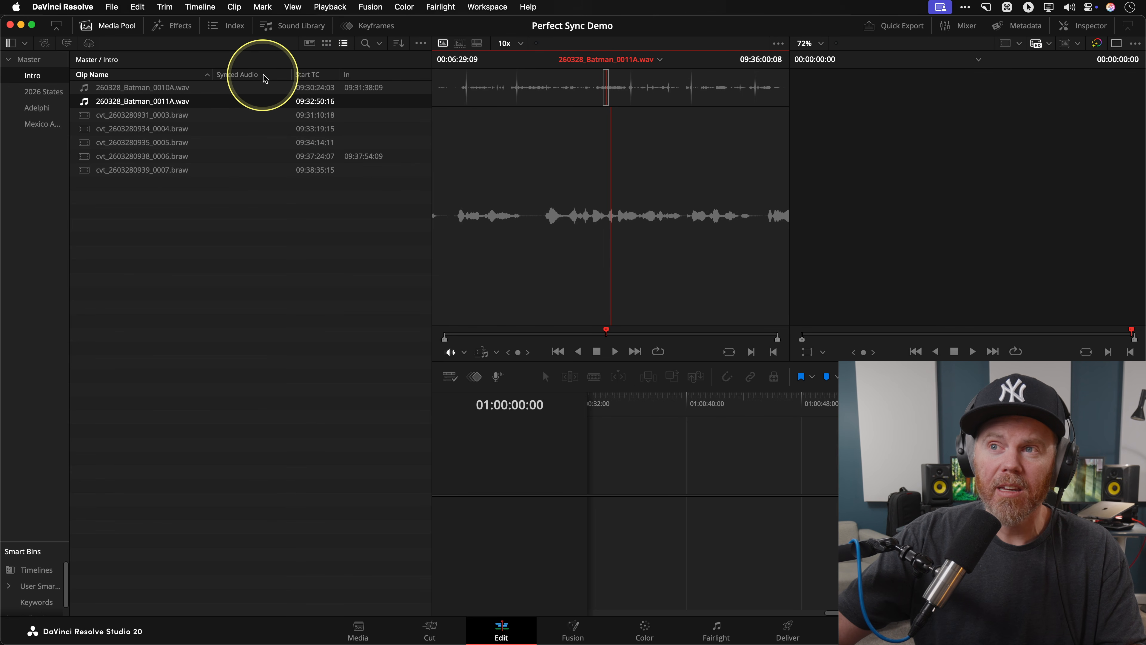
Reorder the media pool columns to Clip Name, In, Start TC, Synced Audio and save the layout.
right_click(266, 79)
click(308, 84)
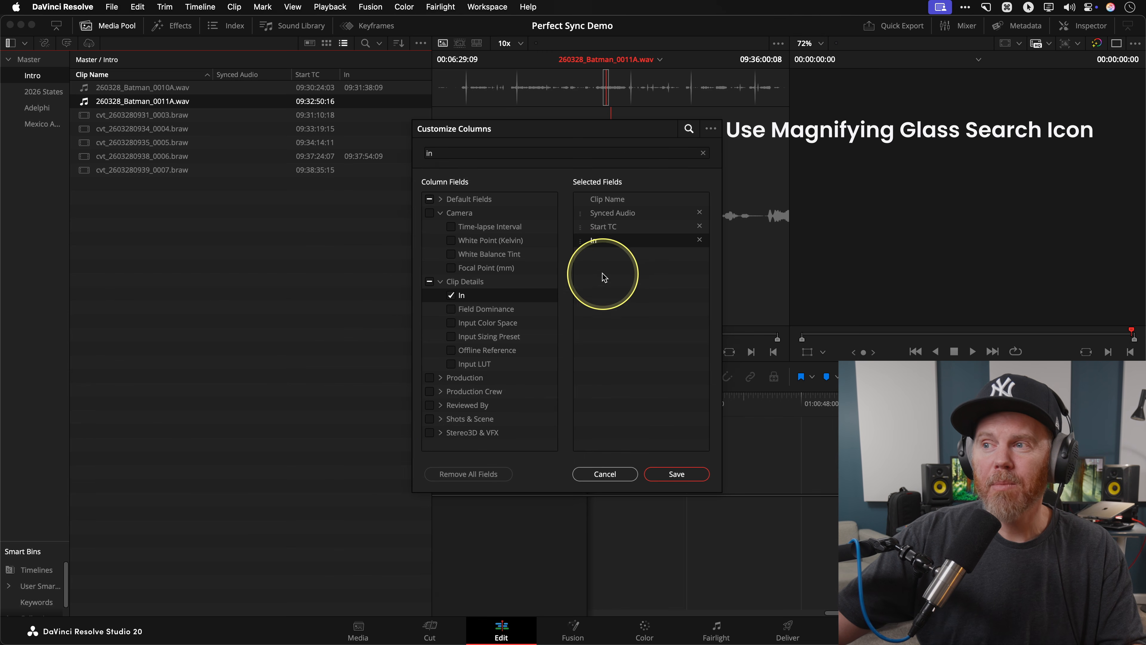
key(ctrl)
drag(580, 224, 579, 224)
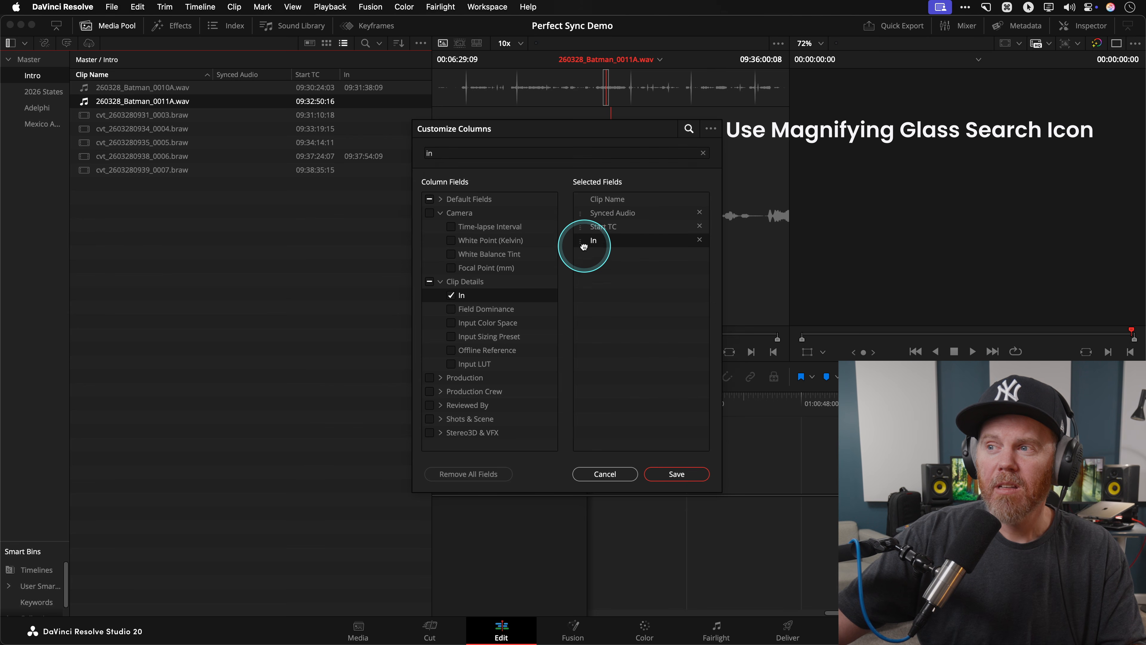
click(581, 218)
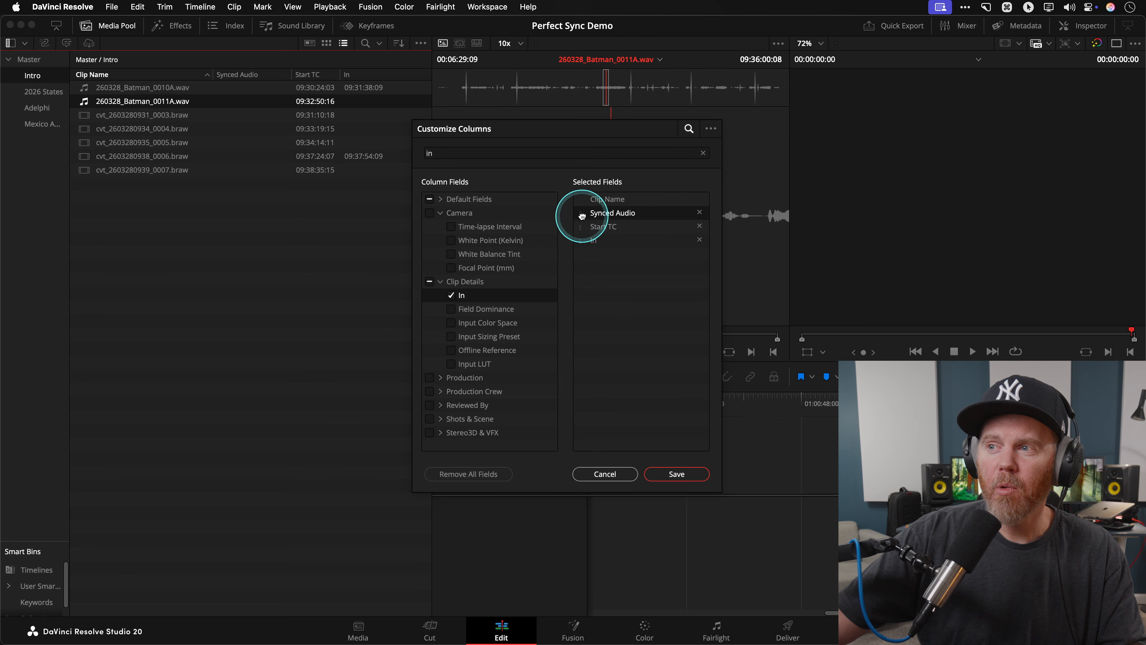
click(586, 229)
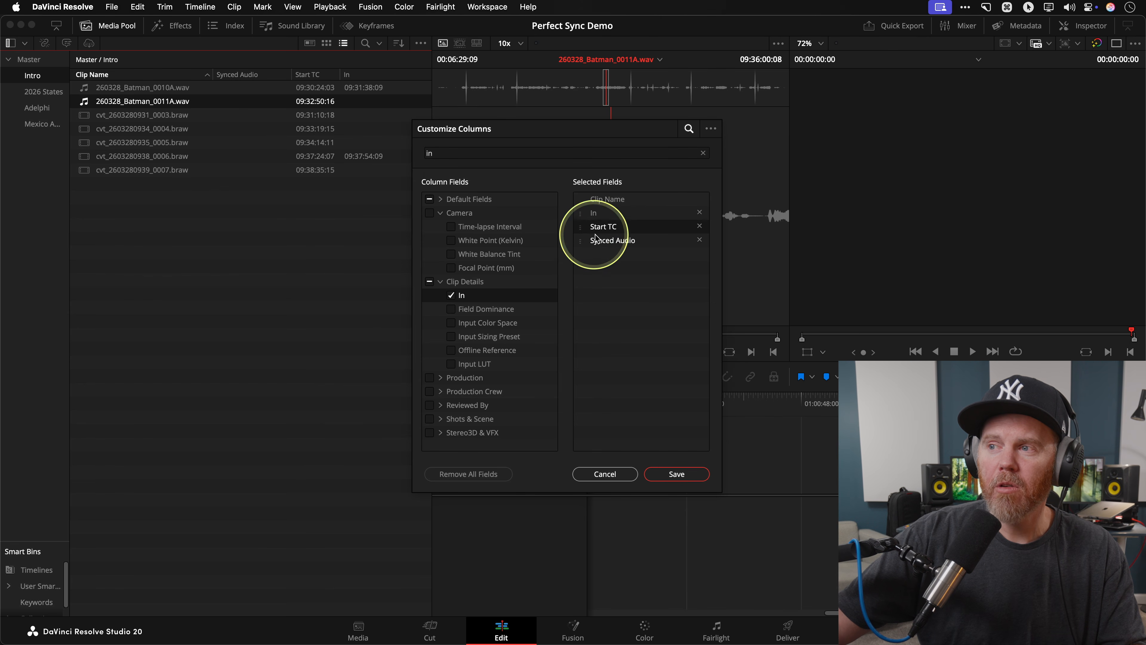
click(675, 474)
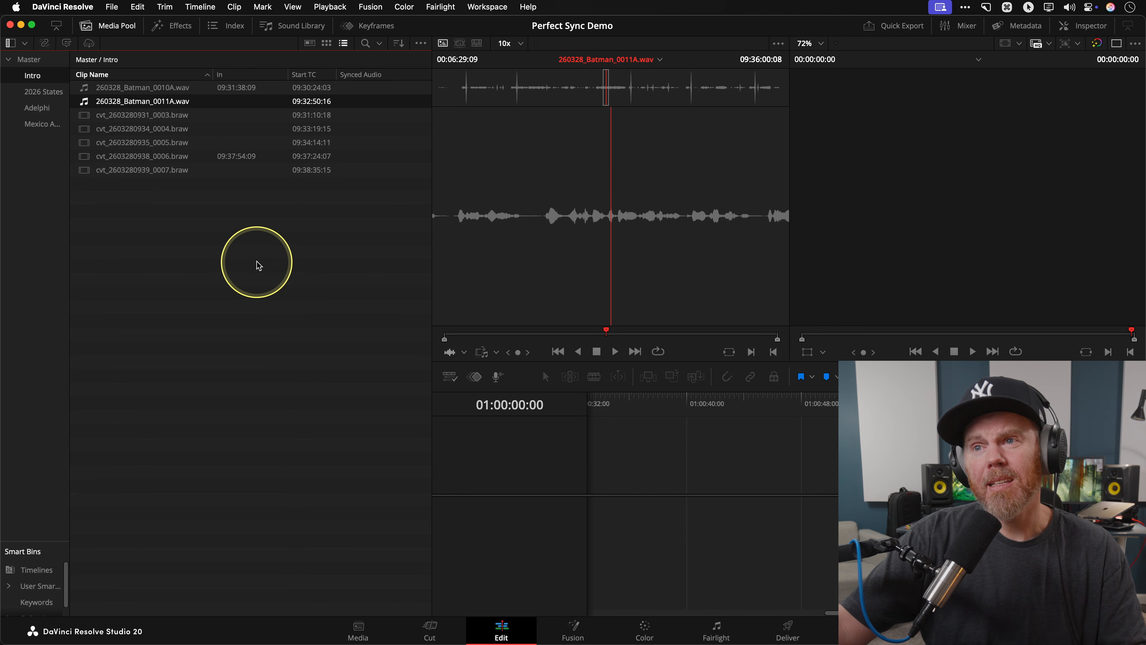
Clear the in and out points from all audio and video clips in the Intro bin.
click(83, 156)
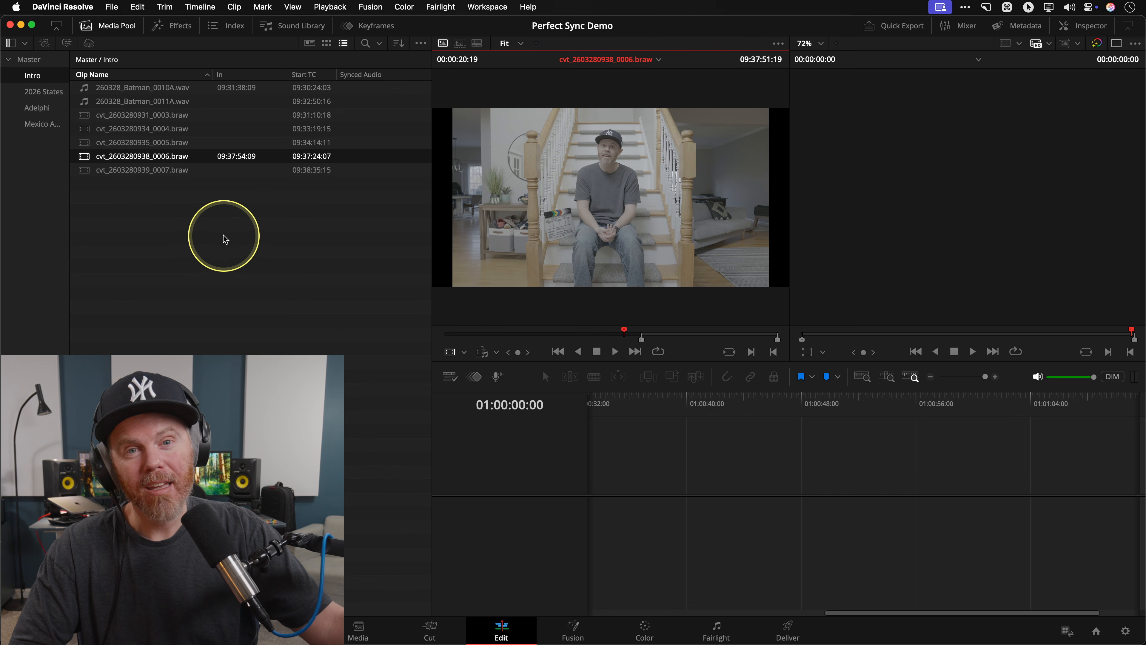
drag(266, 231, 89, 60)
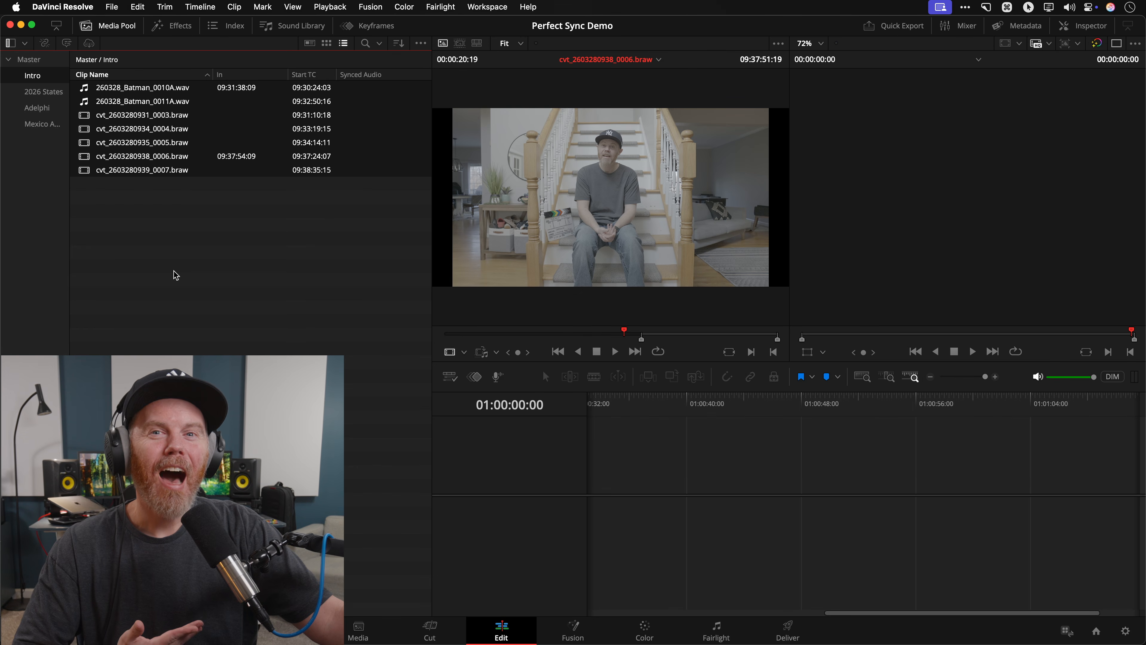
key(alt+x)
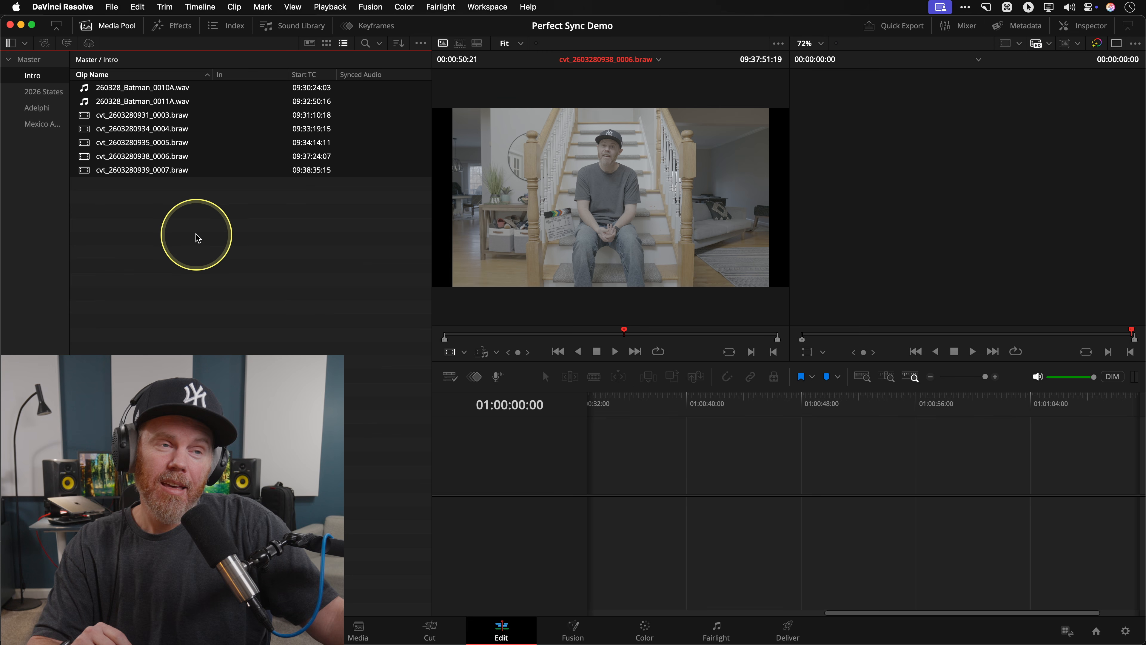
click(200, 260)
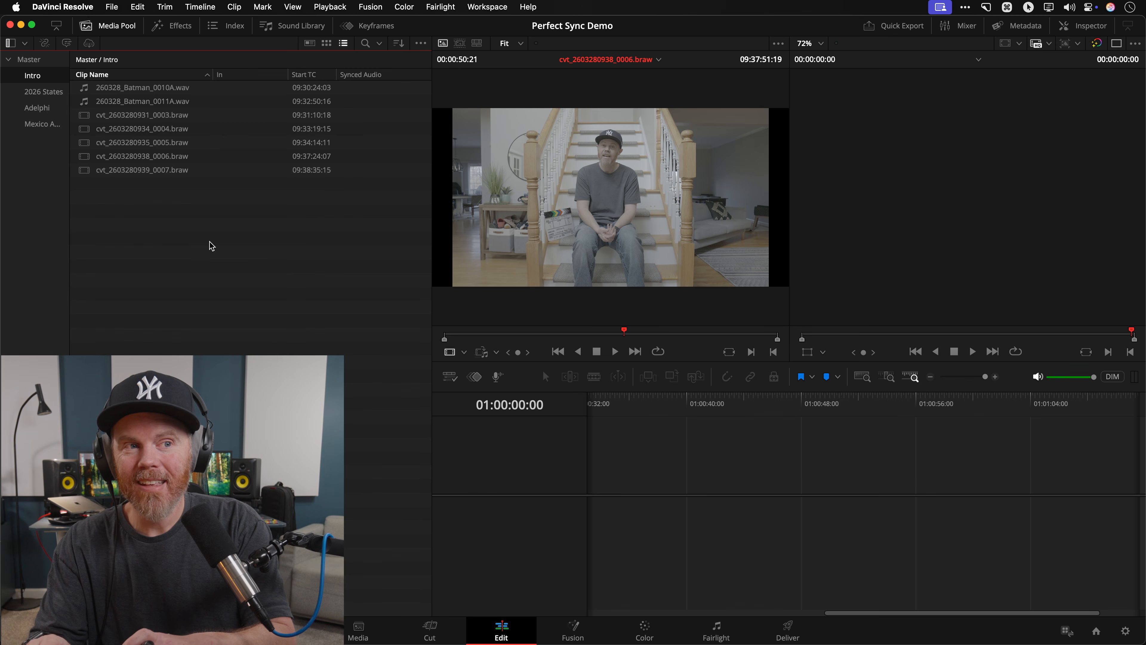
Create an empty timeline named "sync map" with one video track and one Mono audio track.
key(super+n)
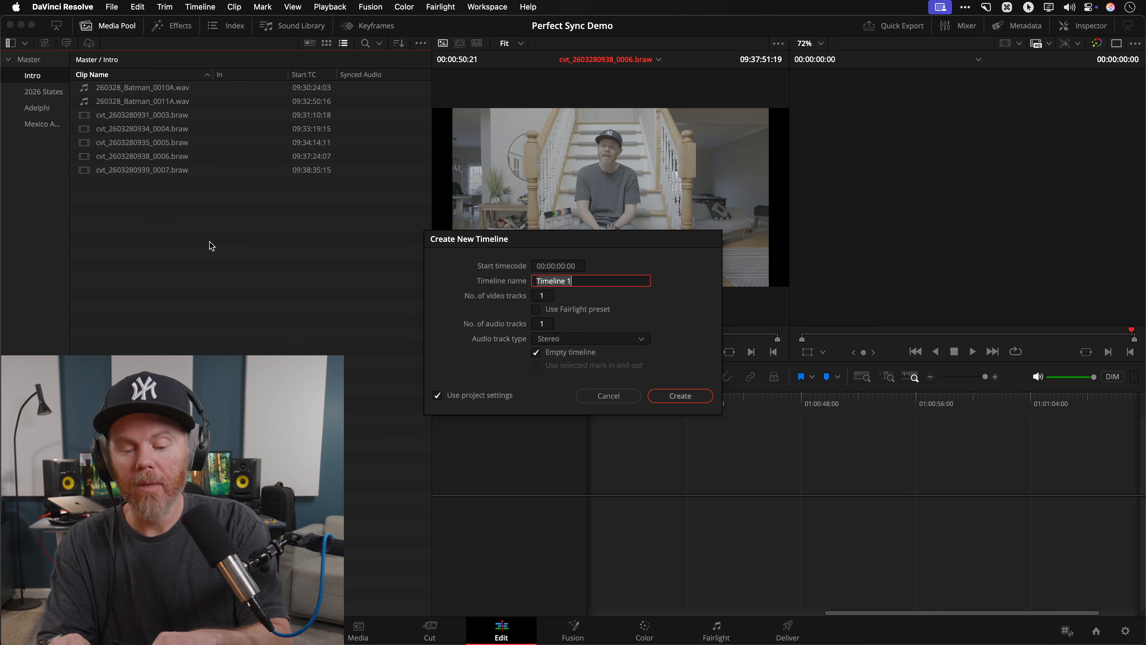
text(sync map)
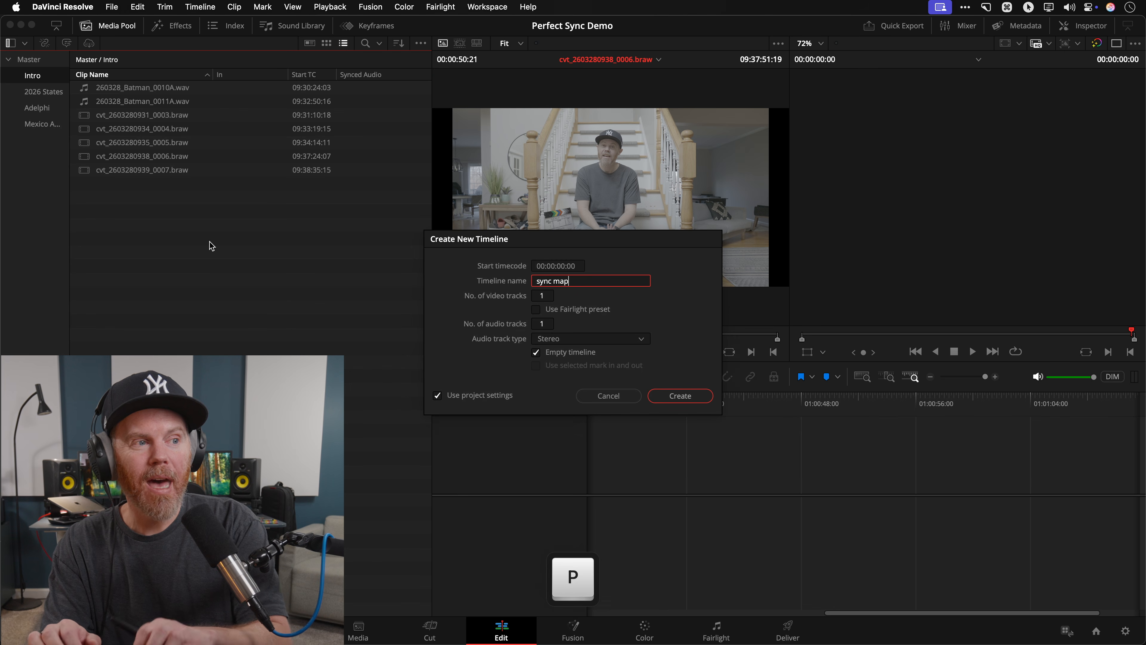
click(628, 341)
click(586, 356)
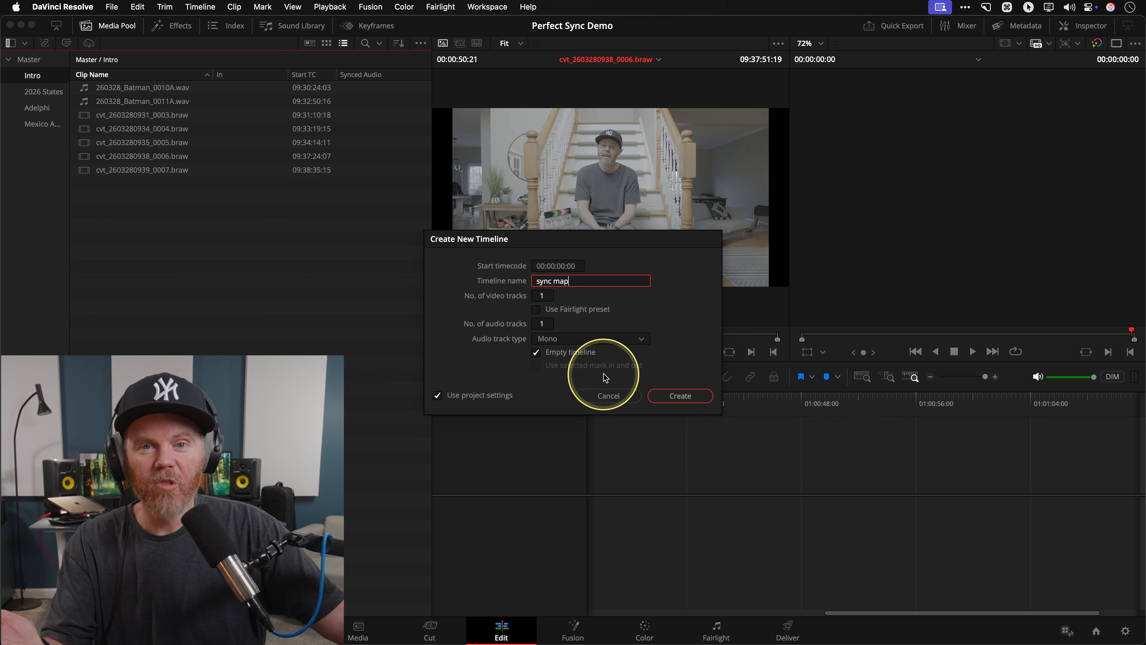
click(691, 396)
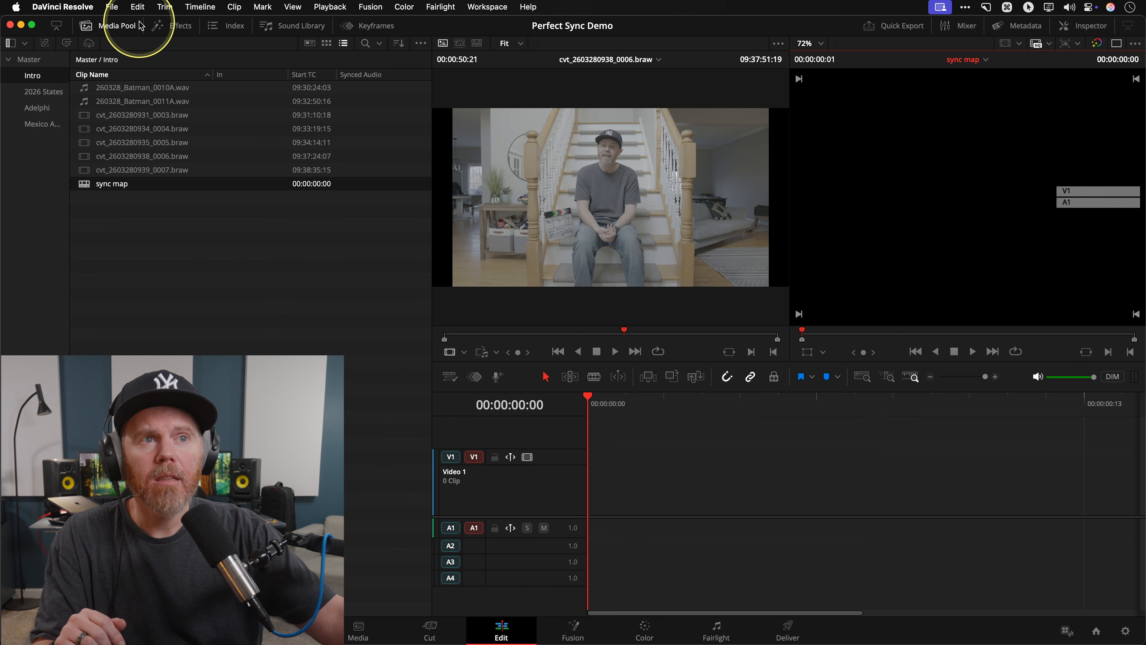
Check that the edit option Automatically Create Tracks on Edit is enabled.
click(138, 7)
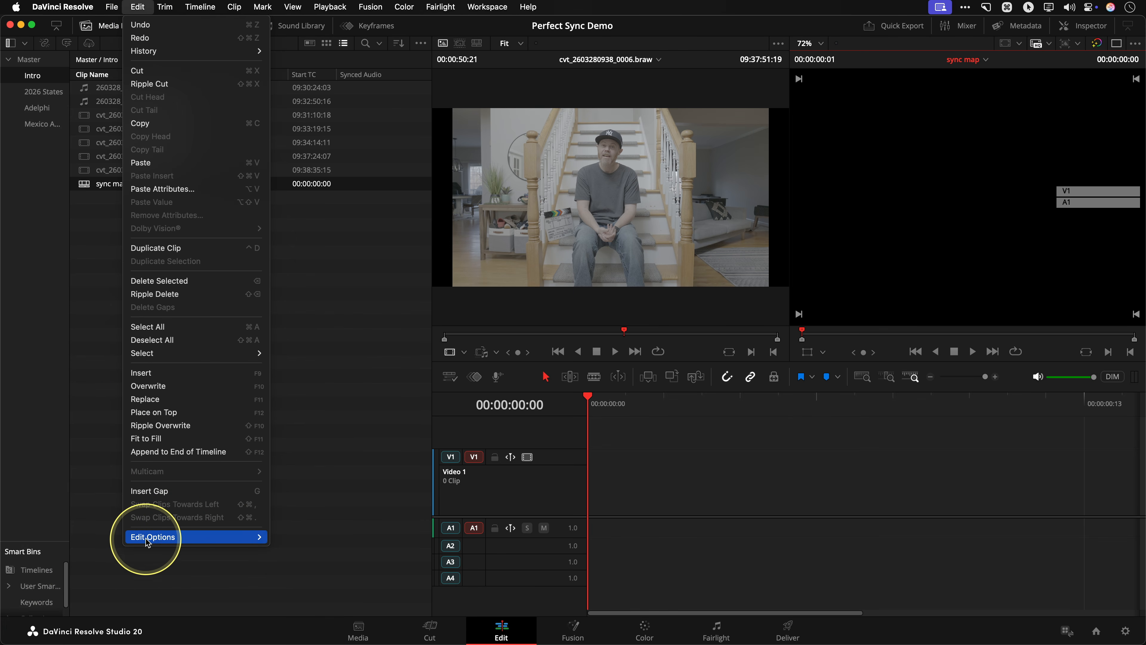
key(ctrl)
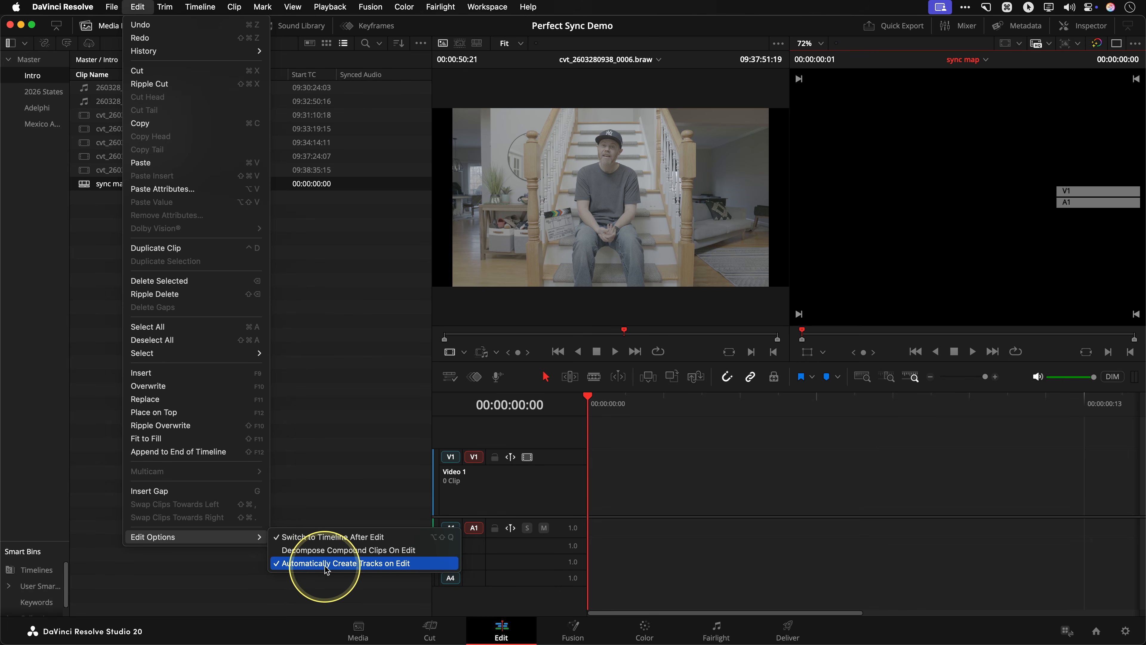
click(298, 568)
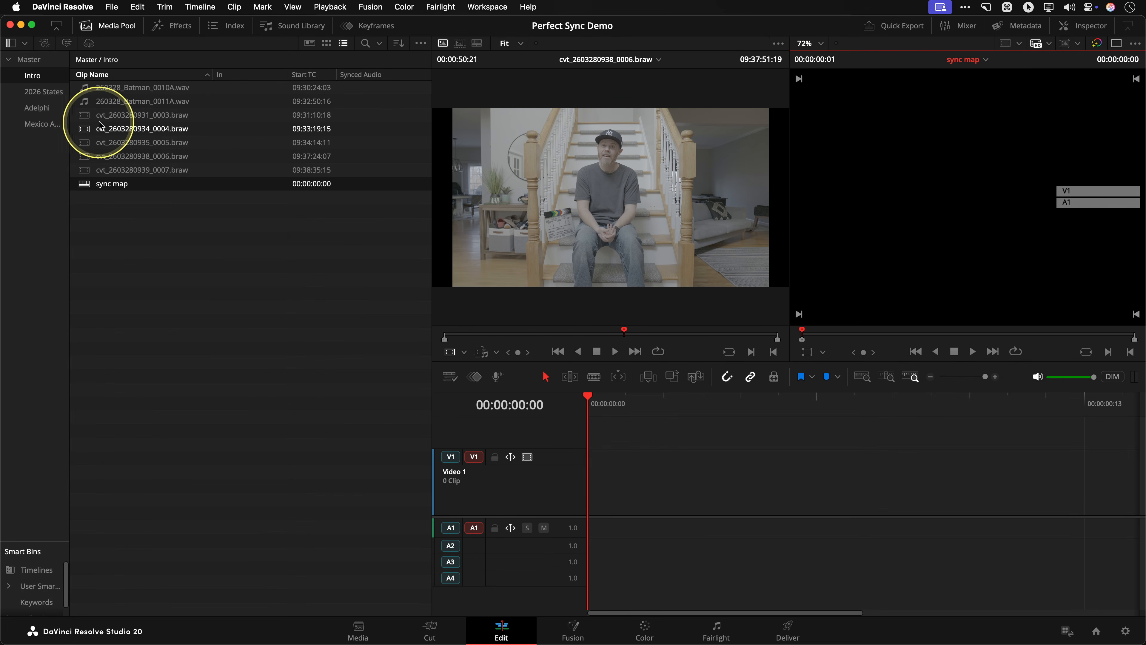
Insert the five .braw clips, 0003 through 0007, into the sync map timeline using timecode.
click(133, 118)
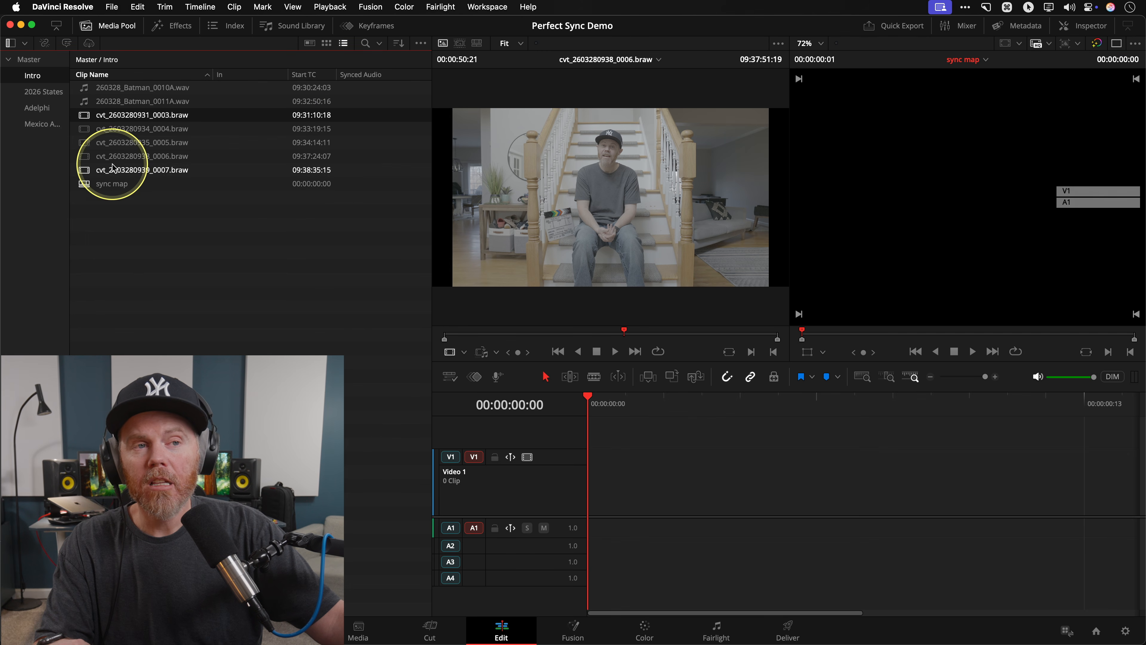
shift+click(99, 171)
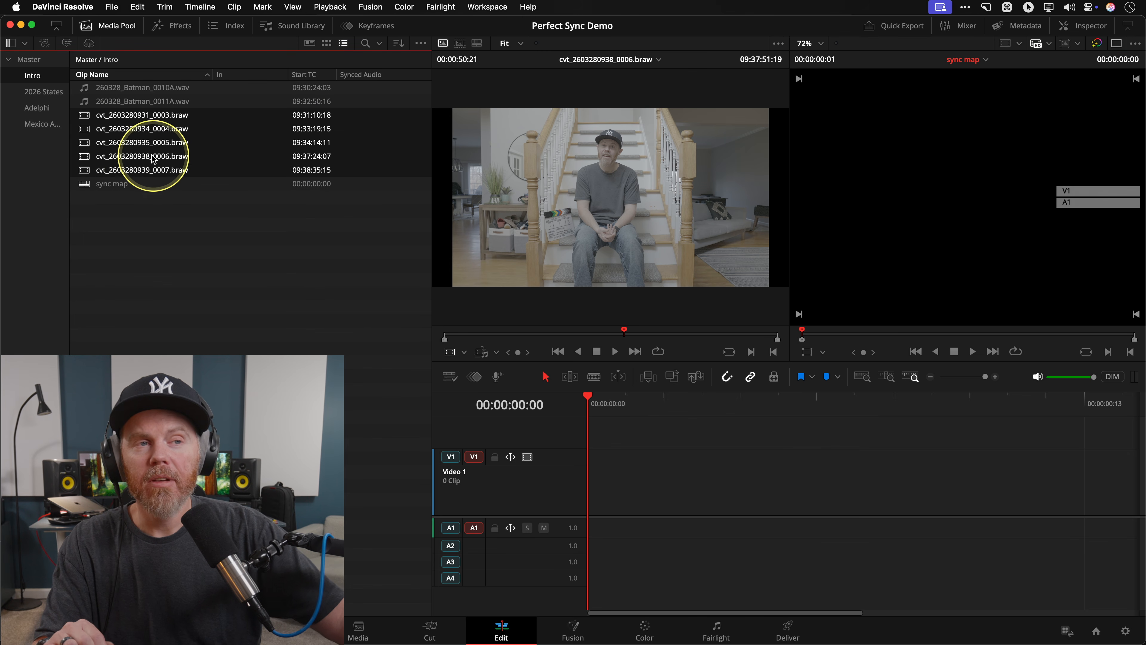
right_click(145, 130)
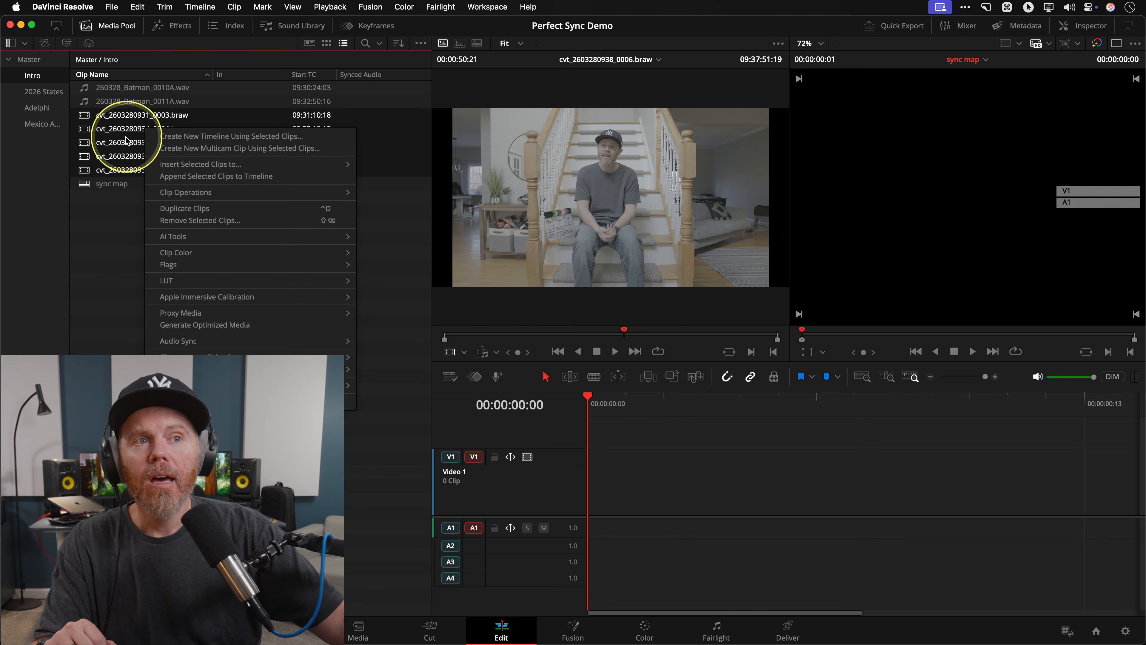
mouse_move(189, 169)
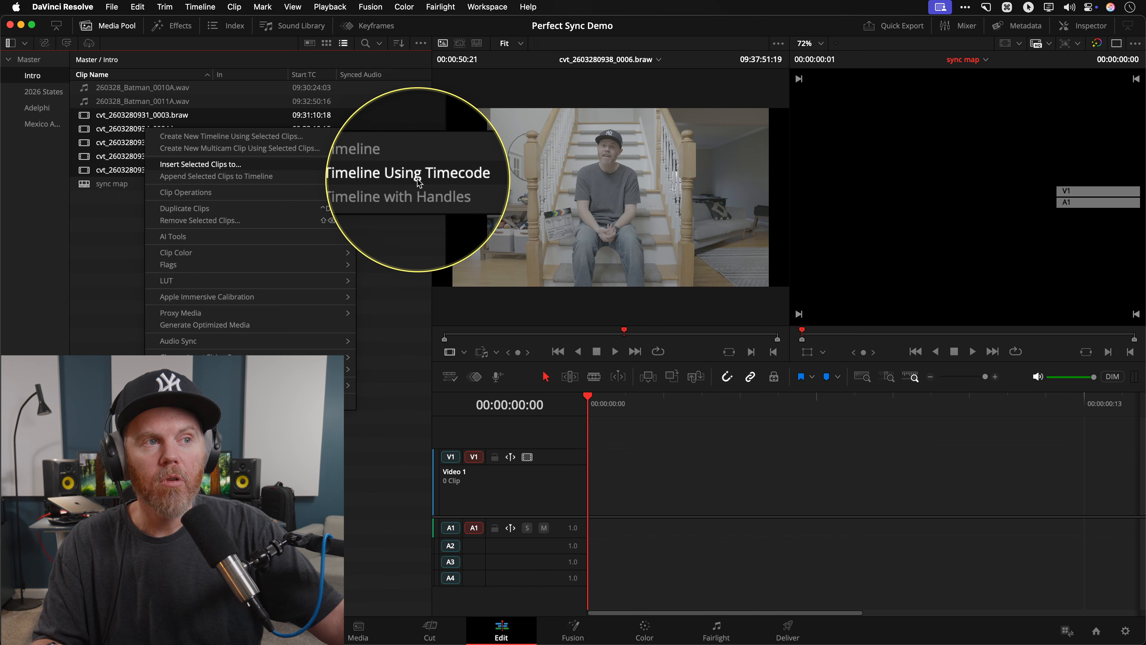
click(416, 181)
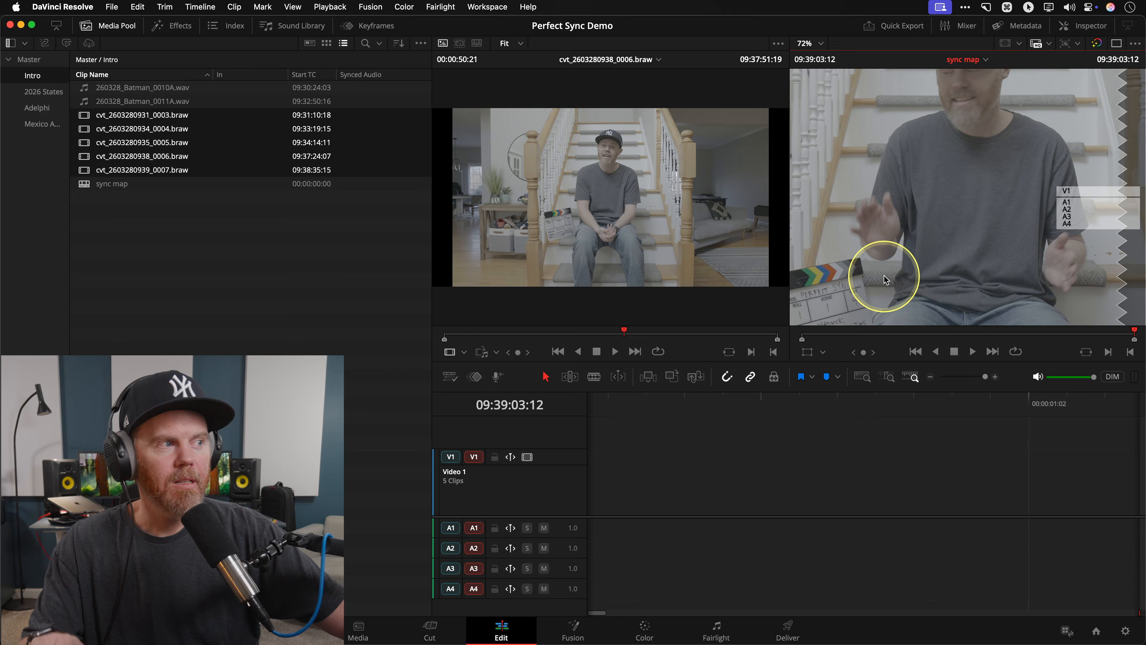
Go to the first clip on the timeline, examine its timecode overlay, and check the viewer's Show Timecode Overlays option.
key(shift+z)
click(724, 399)
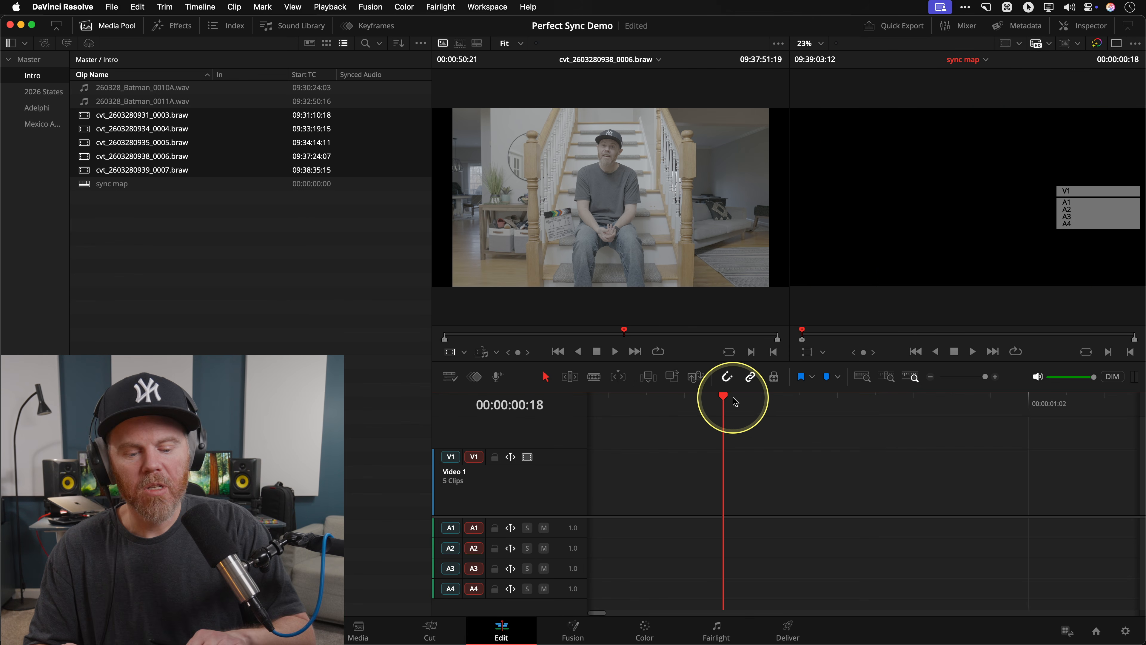
key(Down)
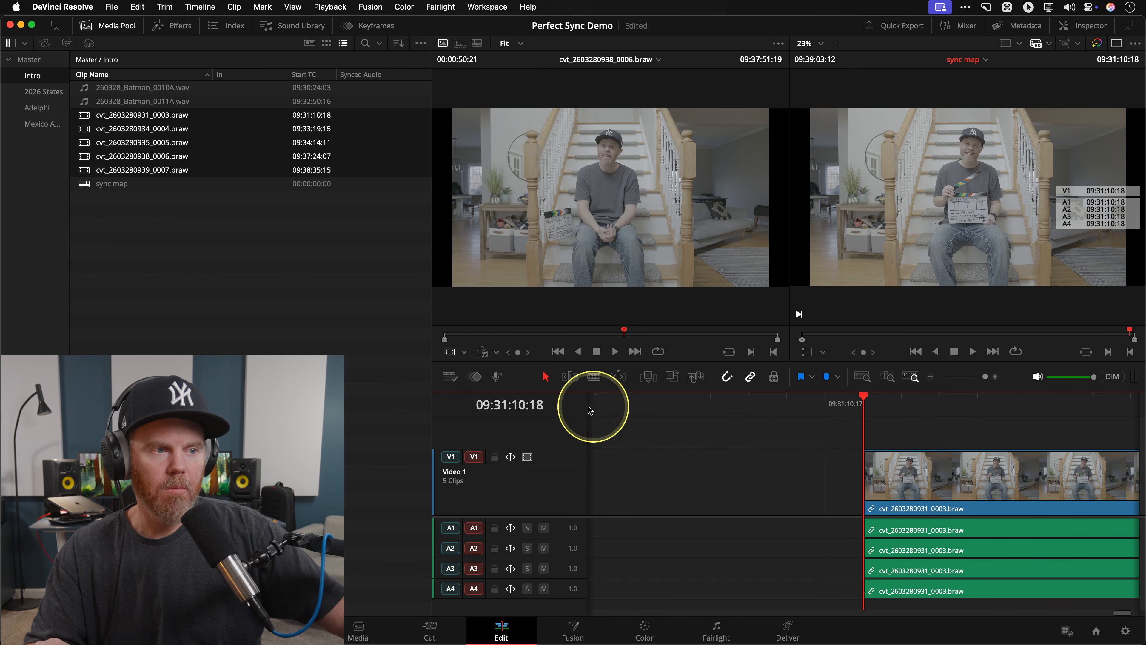
key(ctrl)
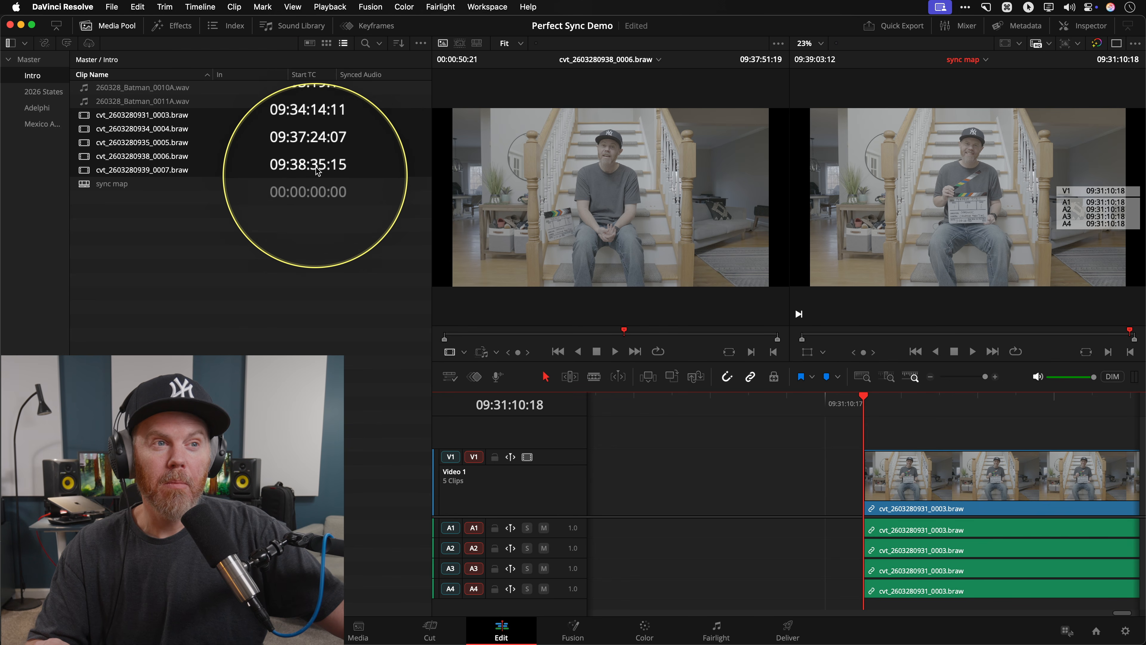
scroll(943, 432, right, 7)
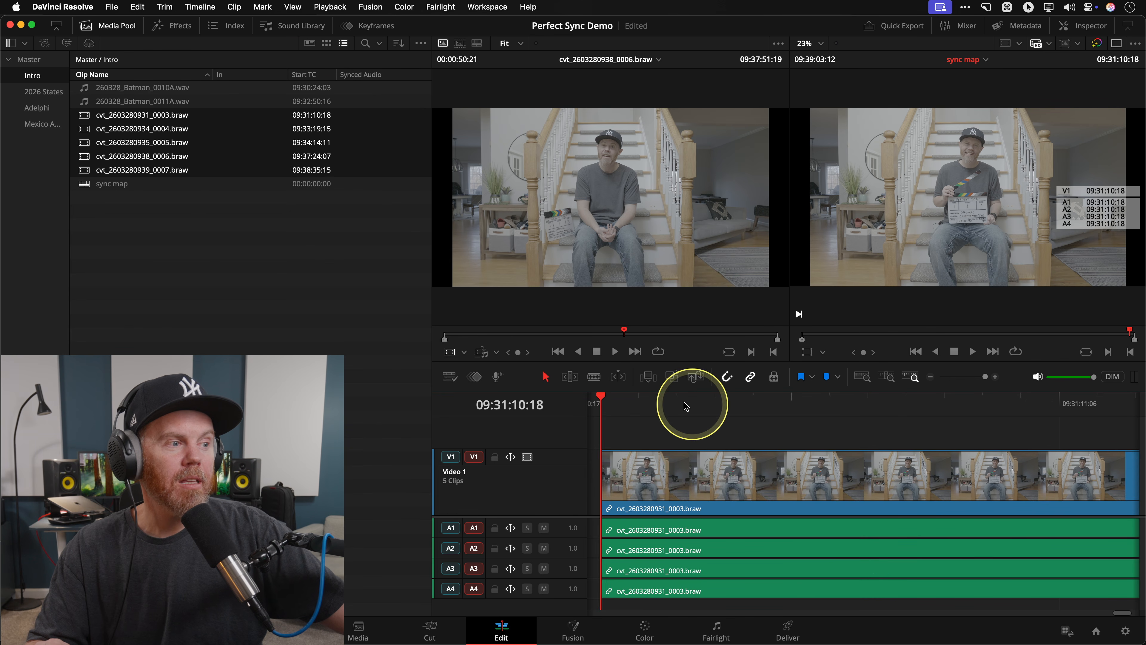
click(776, 402)
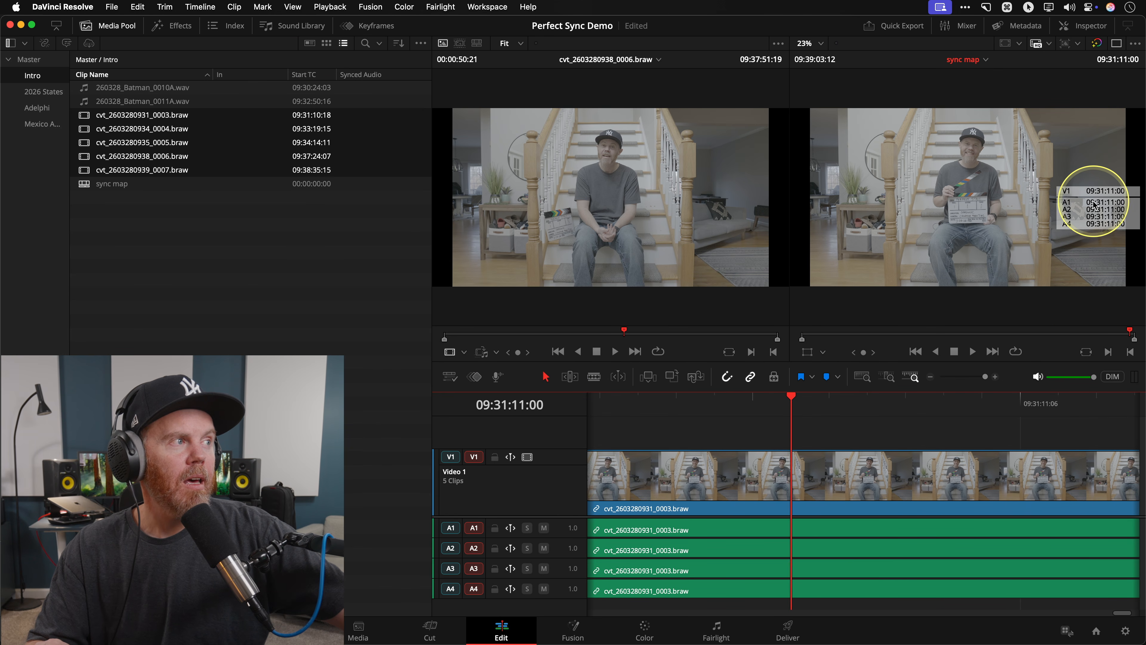
key(ctrl)
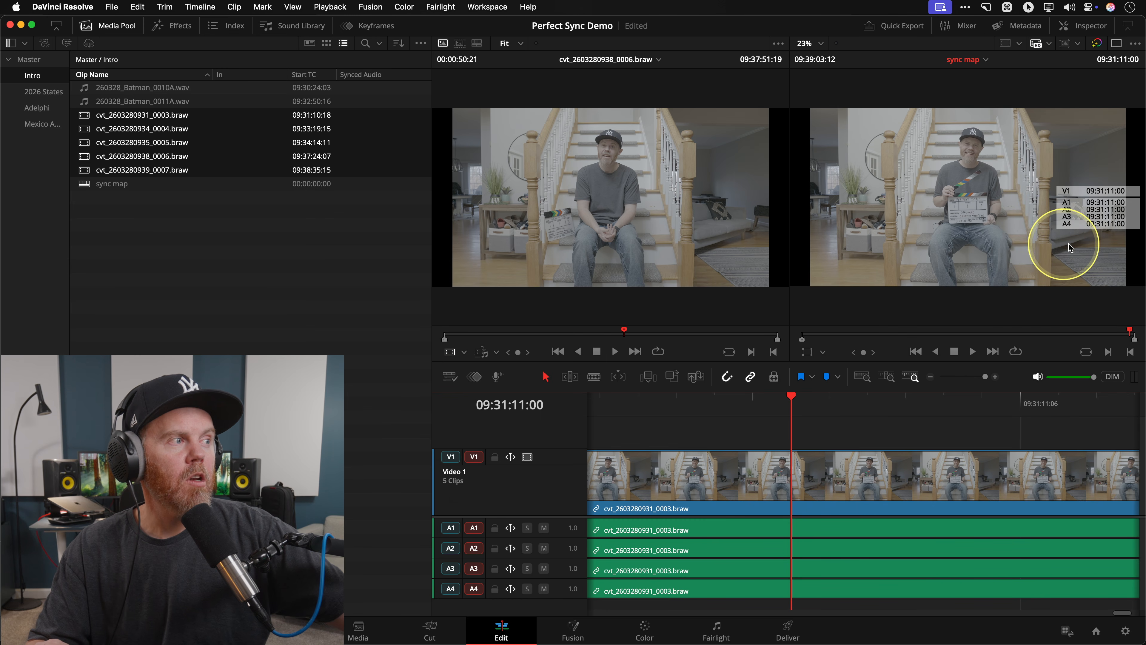
click(1136, 43)
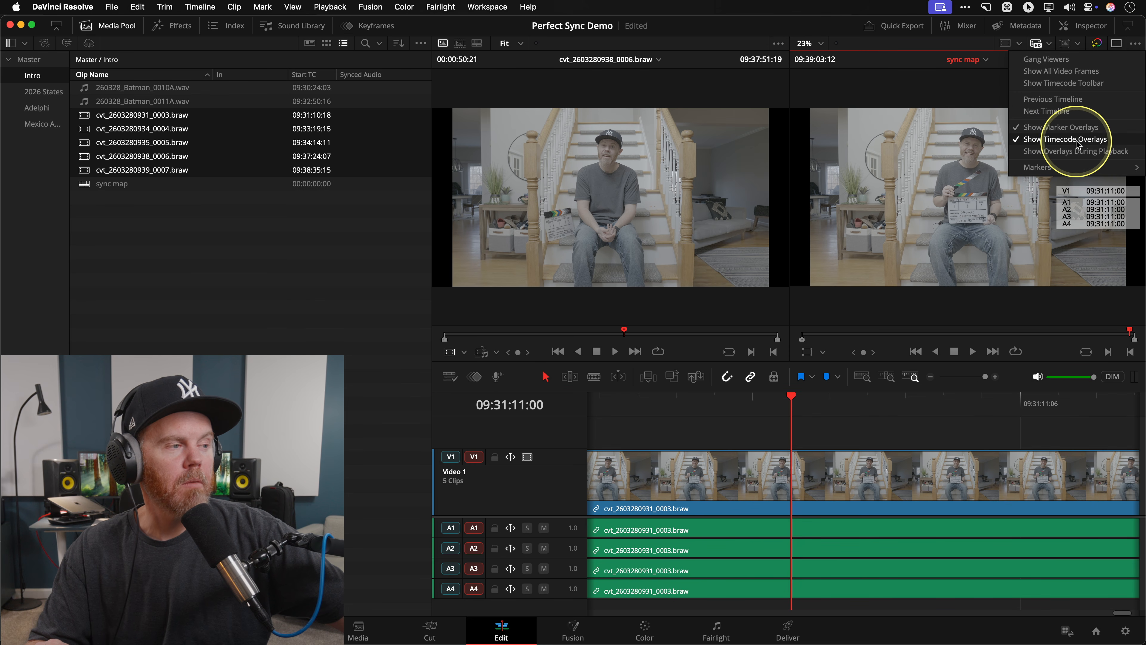
click(883, 395)
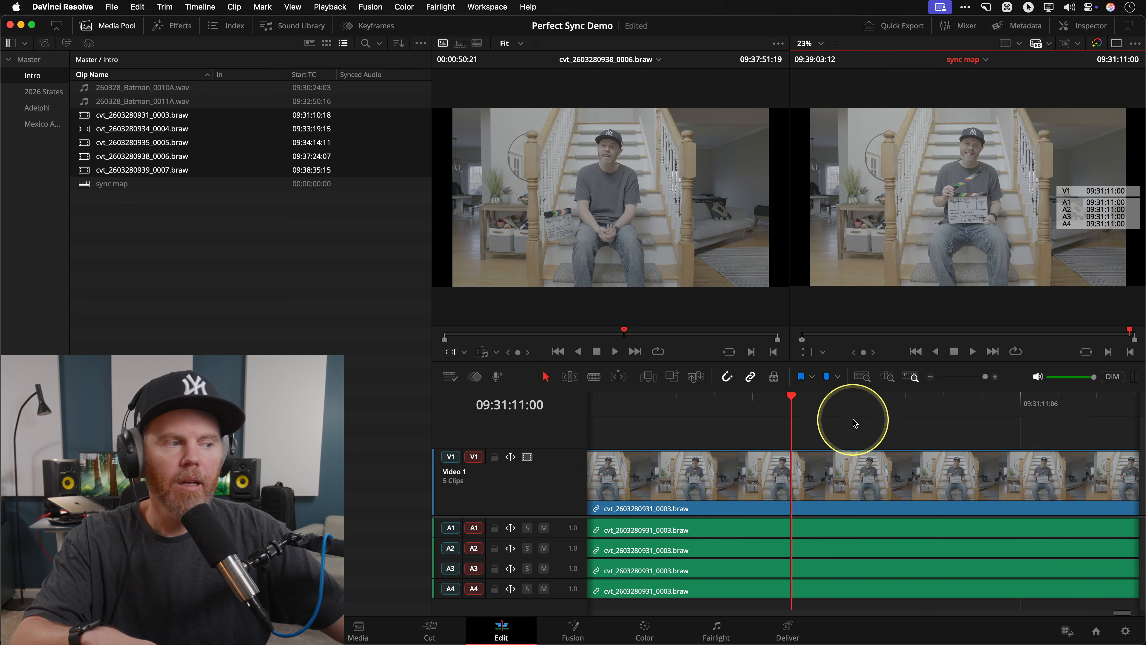
Examine how the five video clips are spaced along the timeline and check the timecodes within the second and first clips.
key(super+minus)
key(super+minus)
key(super+minus)
key(super+minus)
key(super+minus)
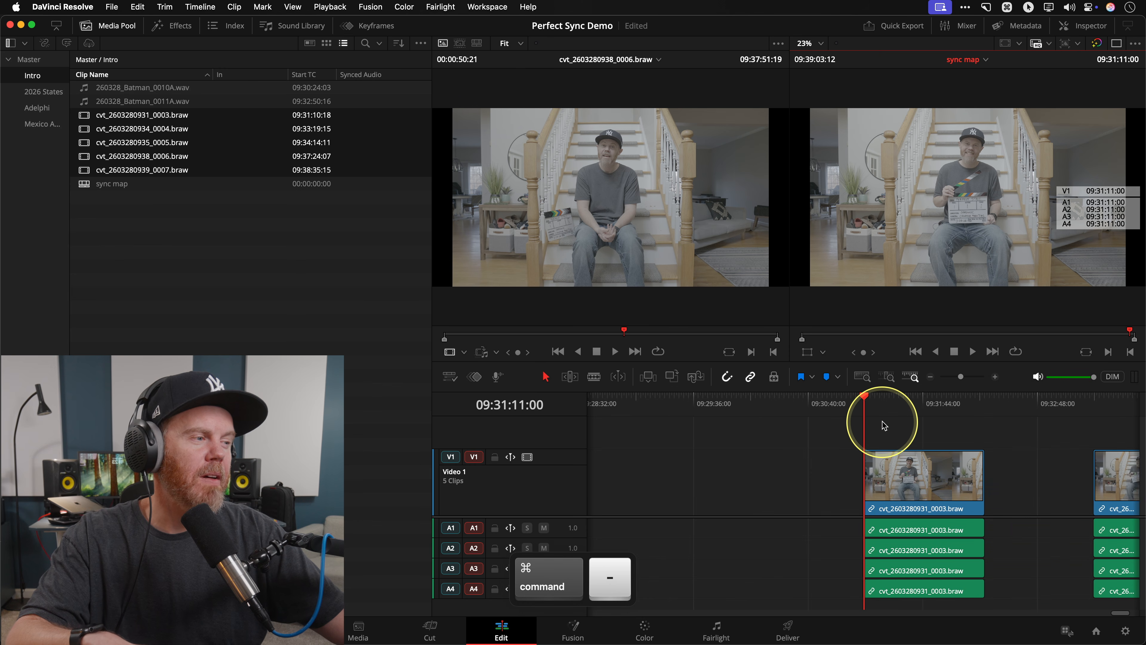
key(super+minus)
click(773, 422)
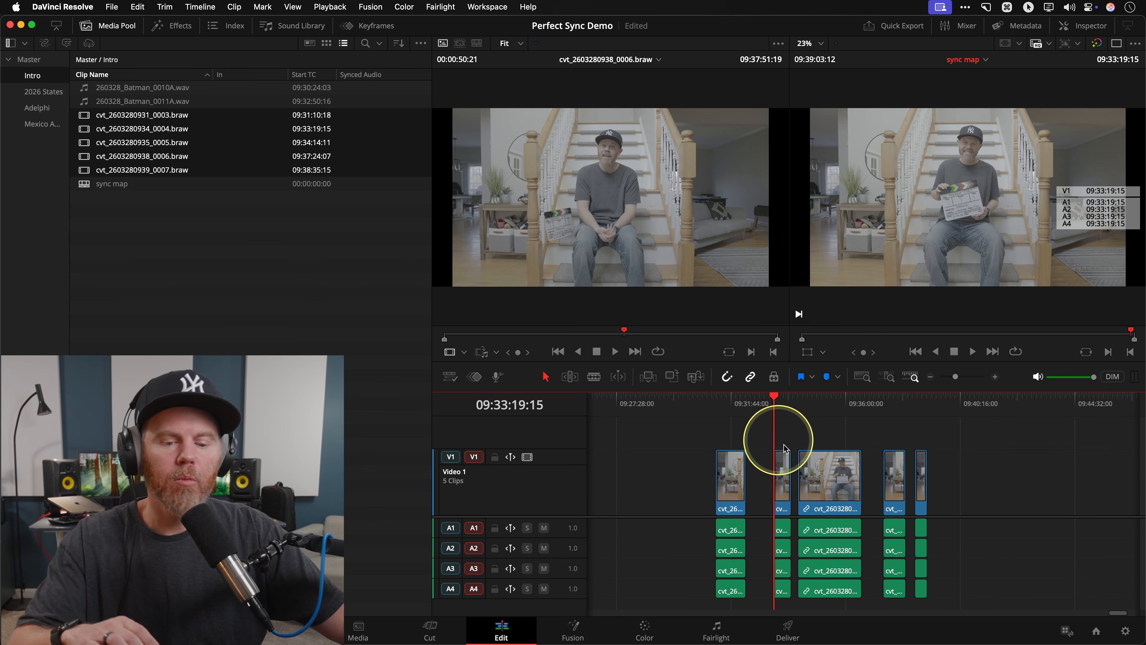
key(super+equal)
click(715, 400)
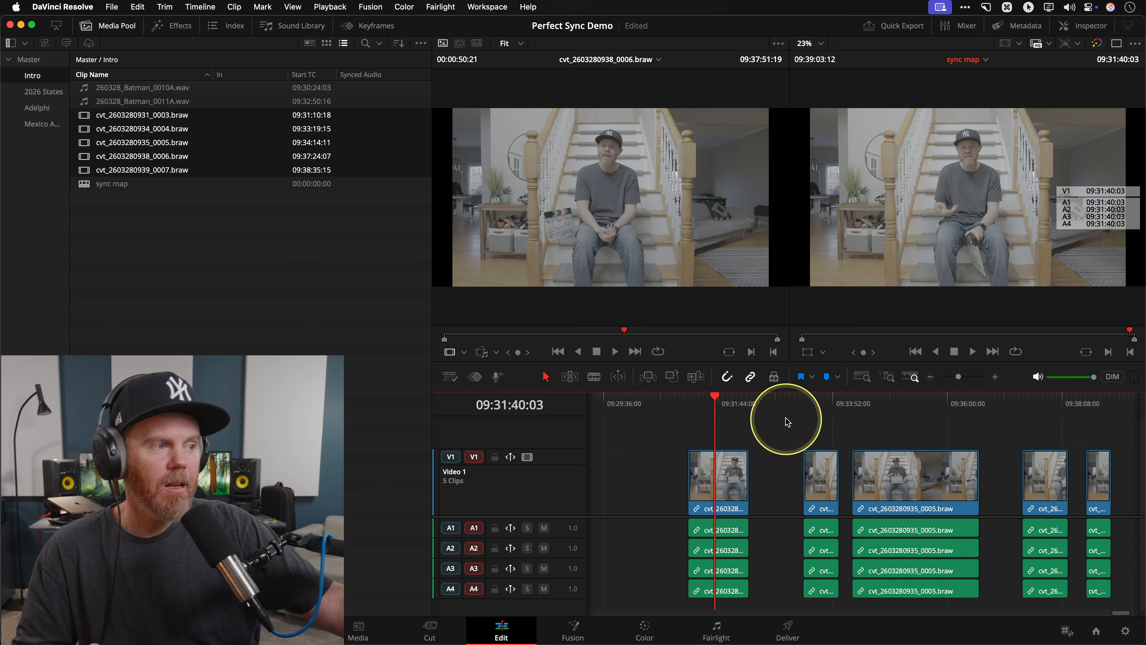
Check the timecode in the gap after the first video clip and at two points within the third clip.
click(781, 404)
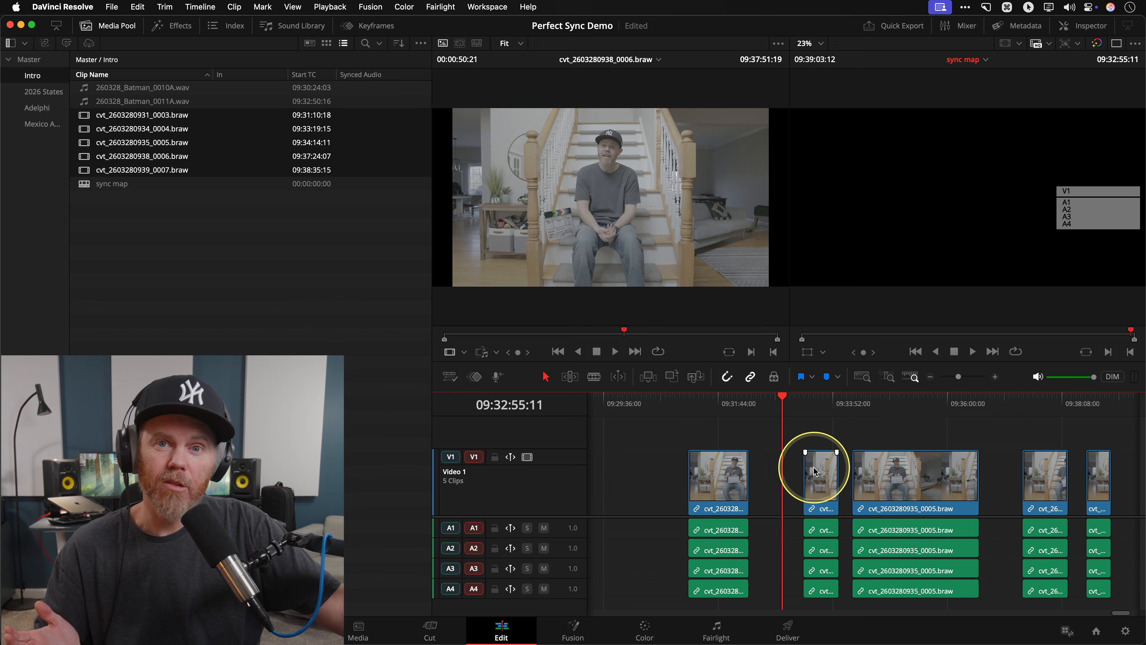
click(885, 405)
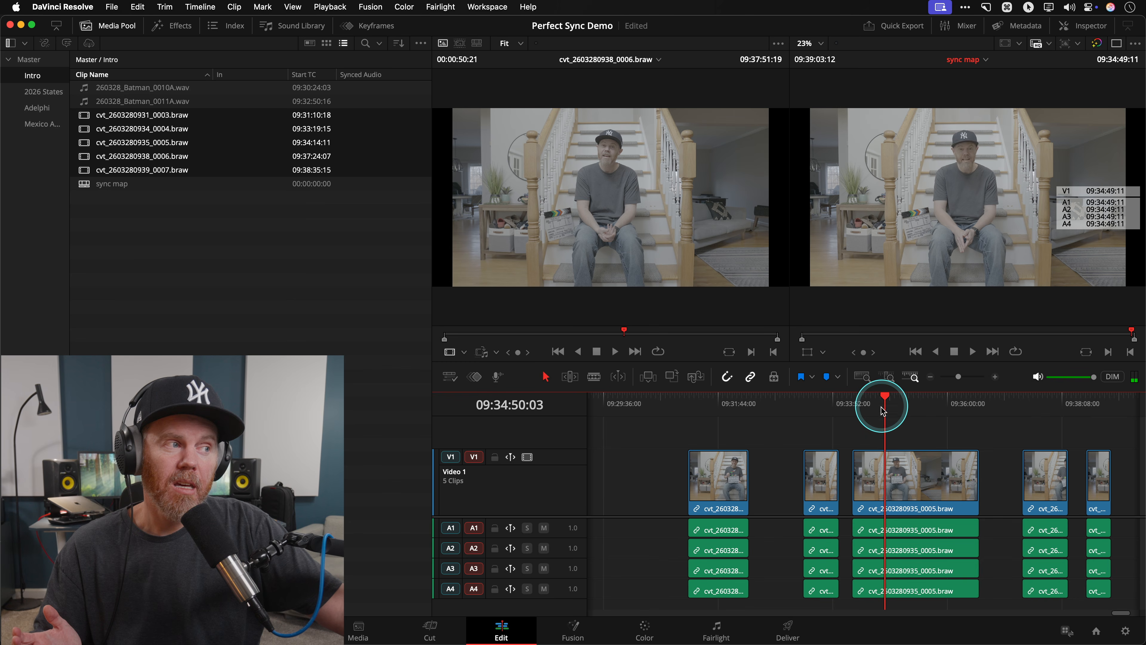
click(914, 409)
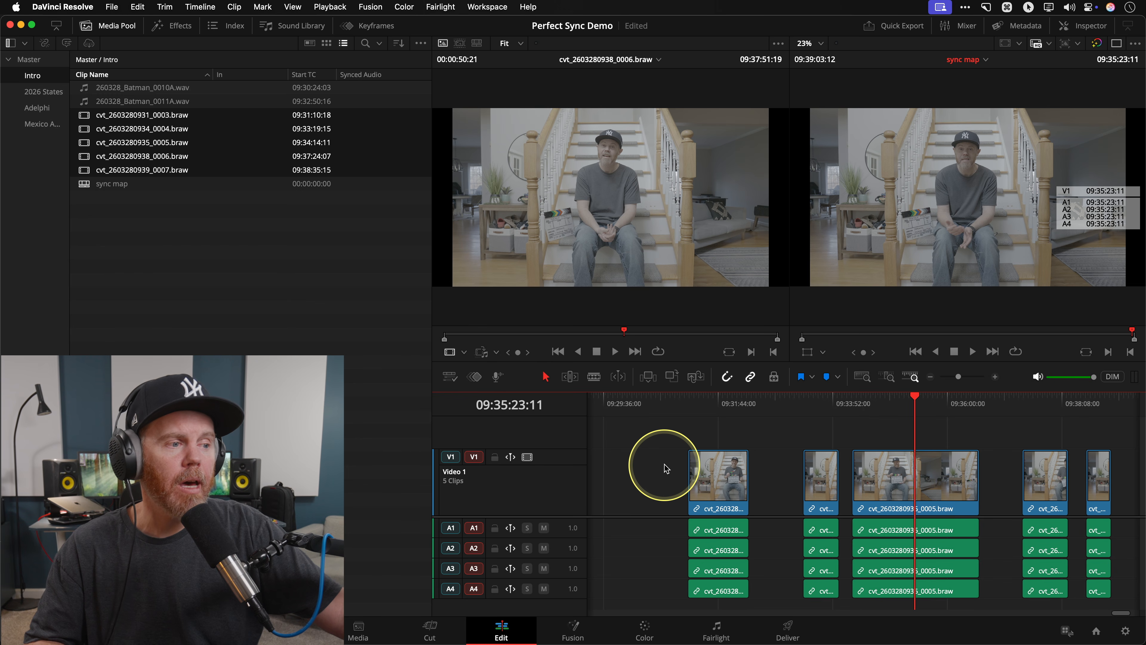
Delete all camera audio on tracks A1 through A4, keeping only the five video clips.
key(super+minus)
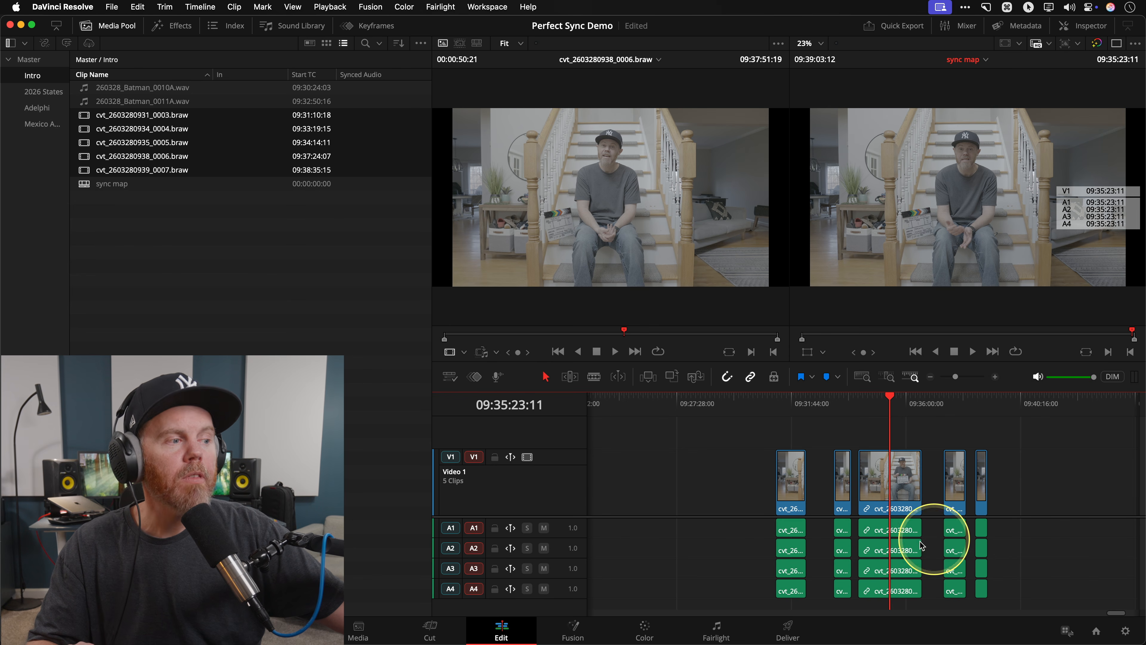
drag(960, 539, 740, 587)
scroll(758, 537, right, 3)
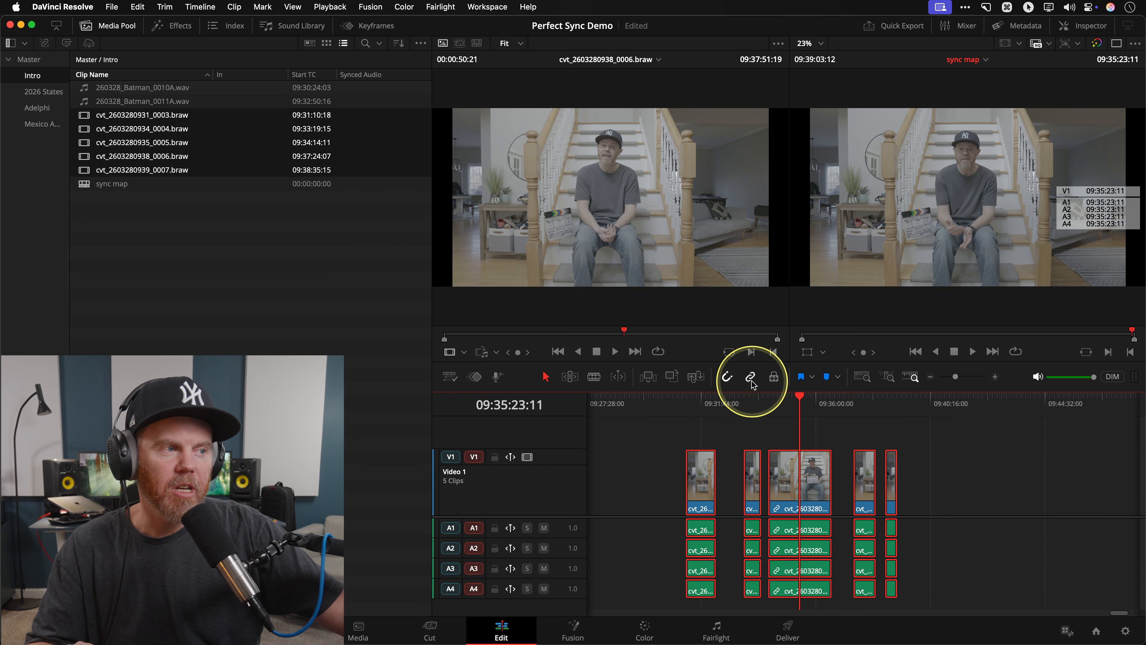
click(960, 539)
key(super+equal)
drag(1105, 526, 671, 599)
key(BackSpace)
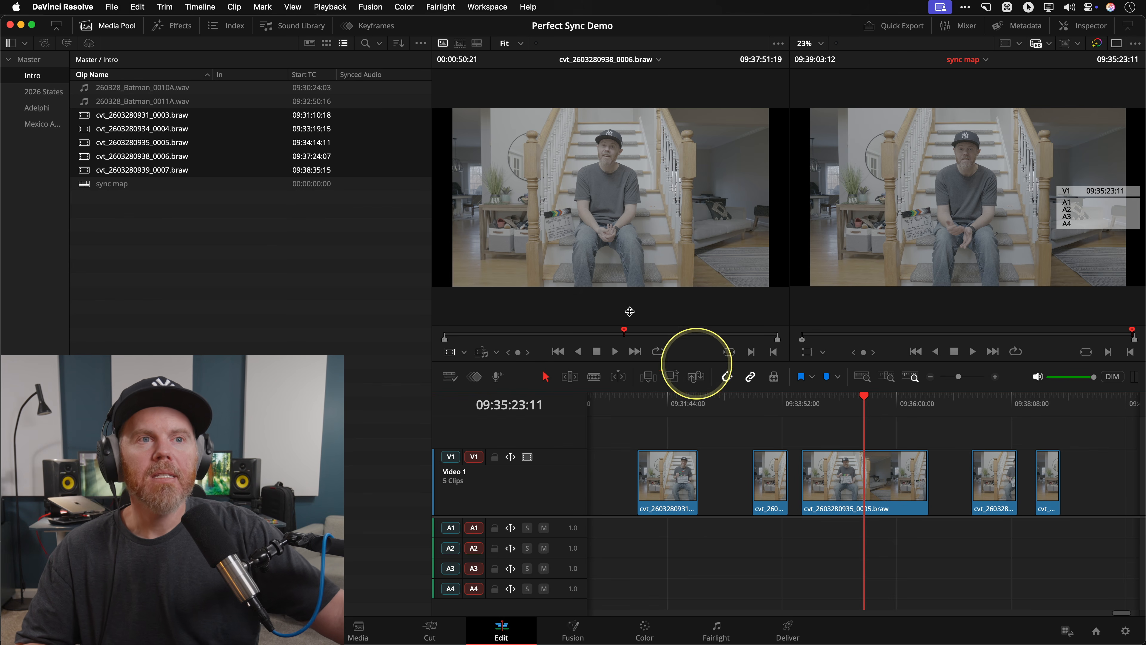
Insert both Batman WAV recordings, 0010A and 0011A, into the sync map timeline using timecode.
double_click(84, 89)
double_click(101, 103)
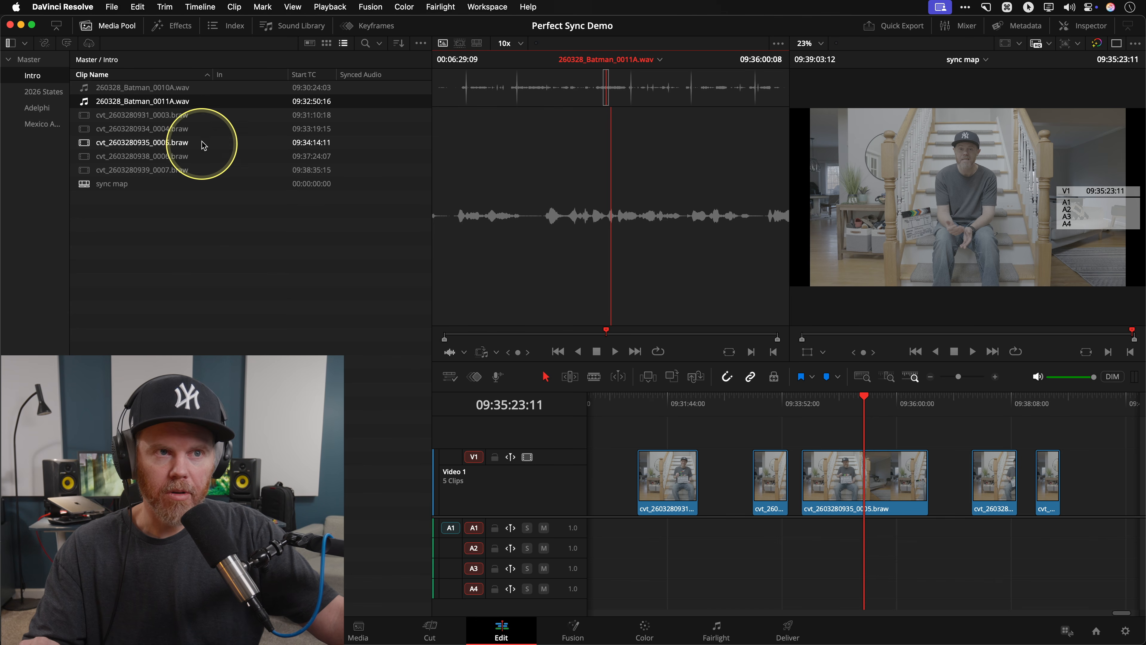
right_click(157, 89)
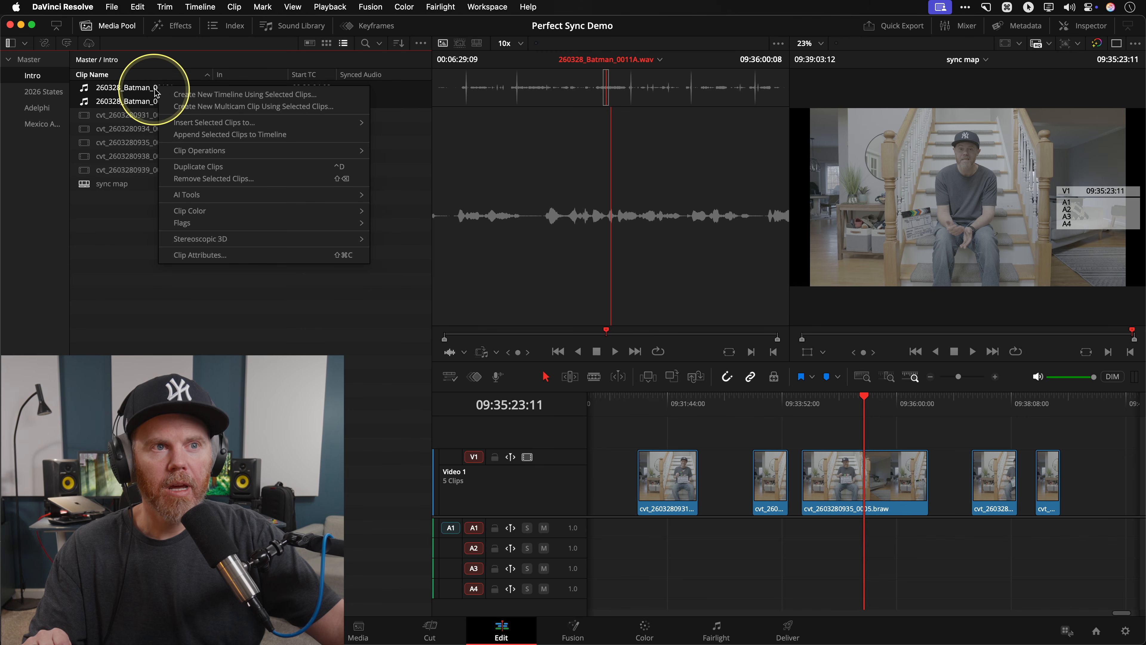
mouse_move(236, 127)
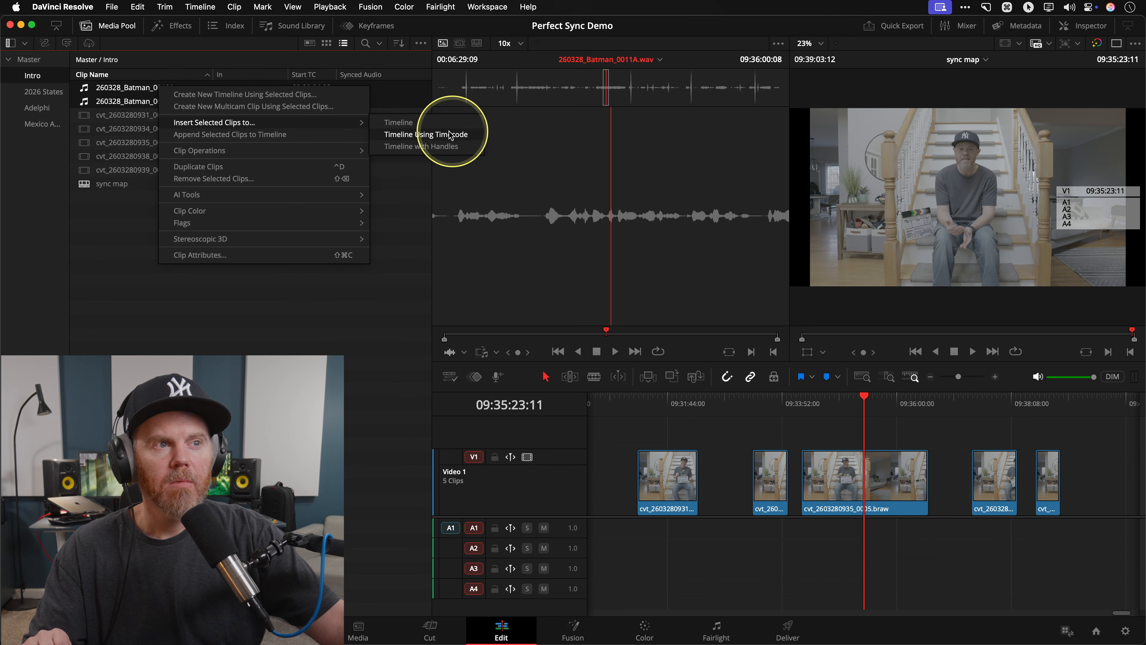
click(426, 134)
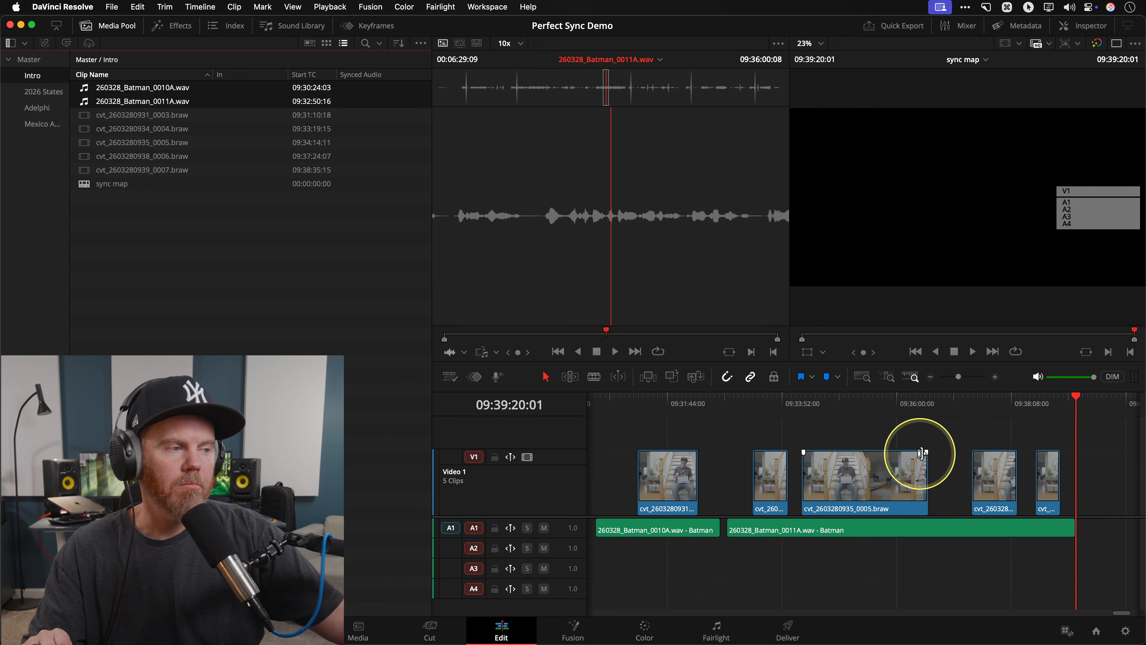
Increase the Audio 1 track height to show its waveforms and go to 09:34:38:19 in the third video clip.
drag(568, 540, 570, 559)
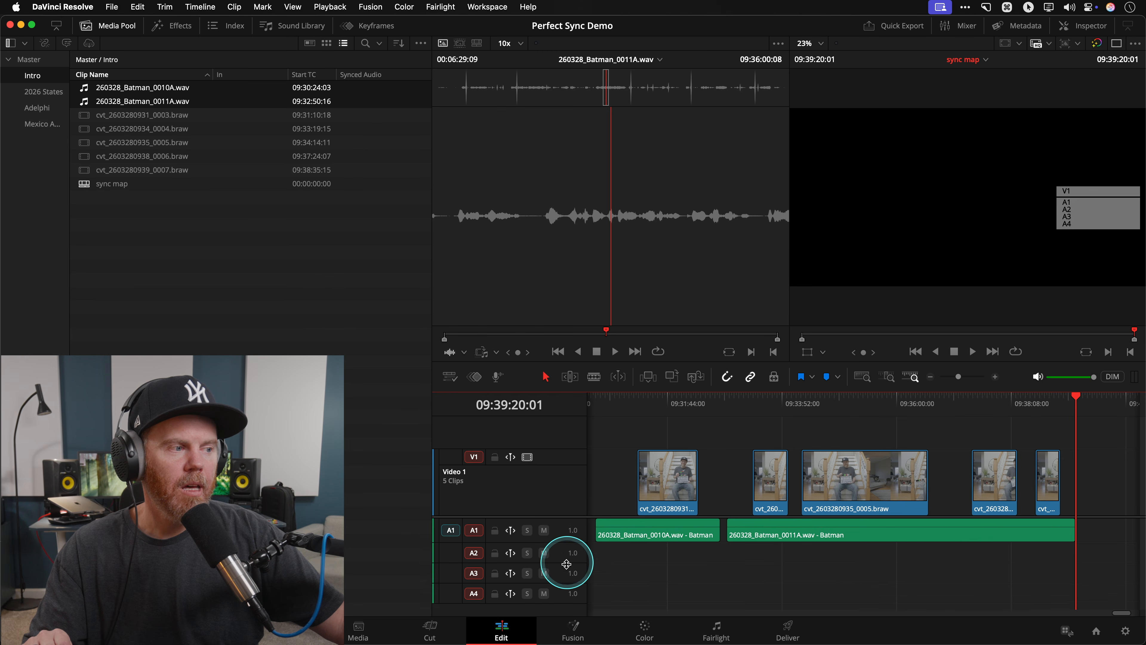
click(824, 409)
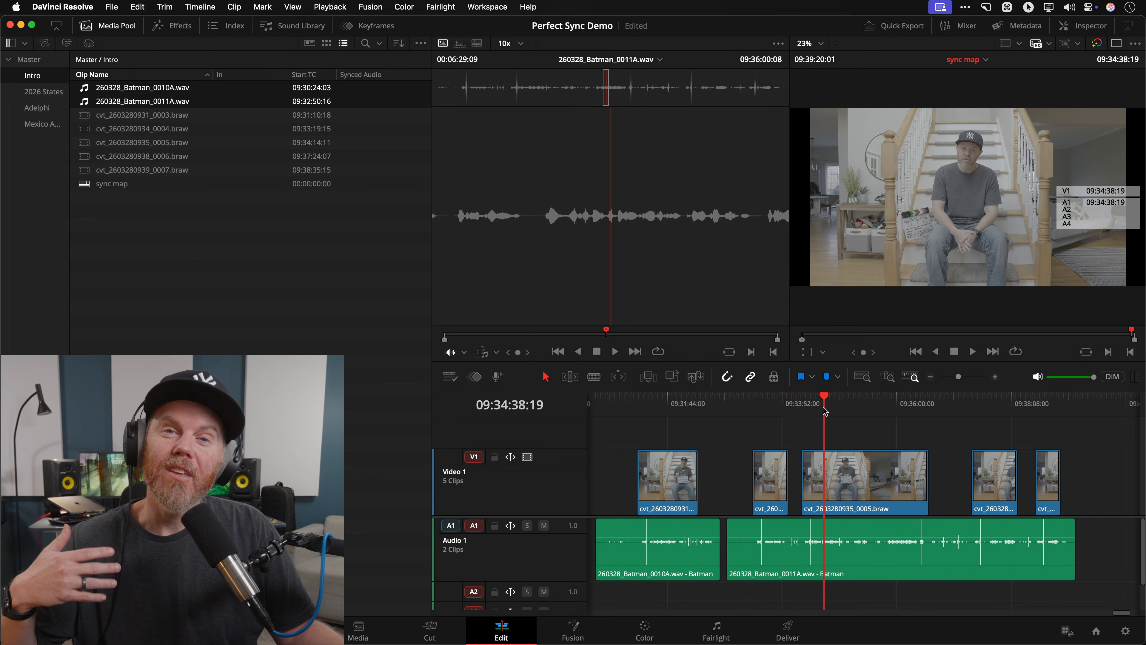
click(205, 170)
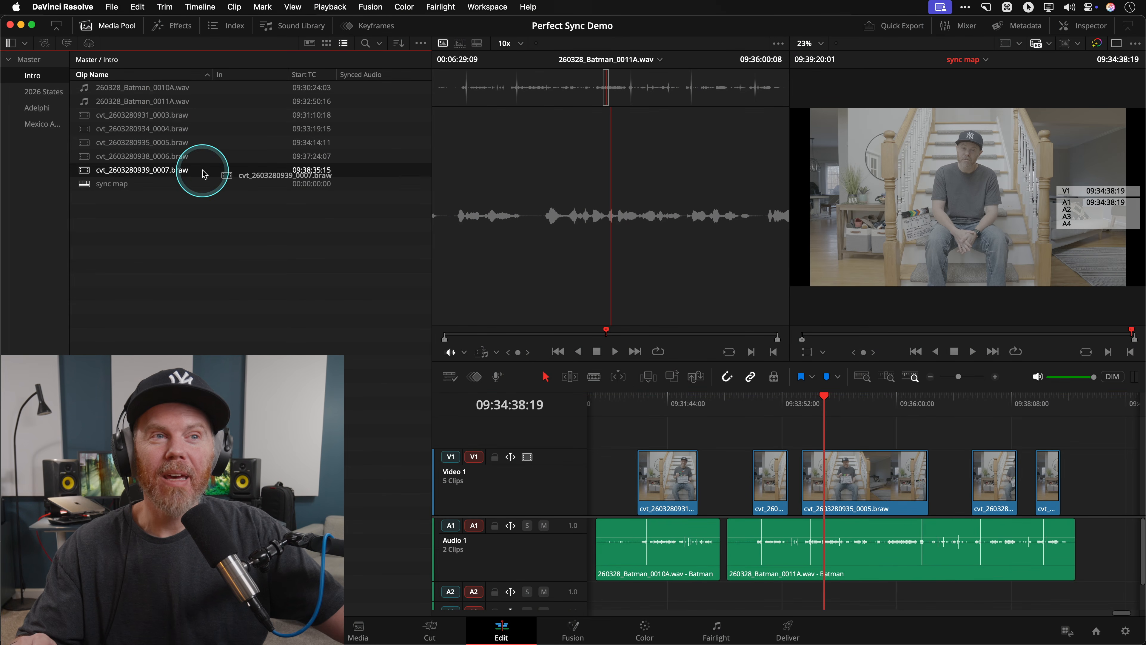
click(182, 89)
shift+click(183, 101)
click(192, 166)
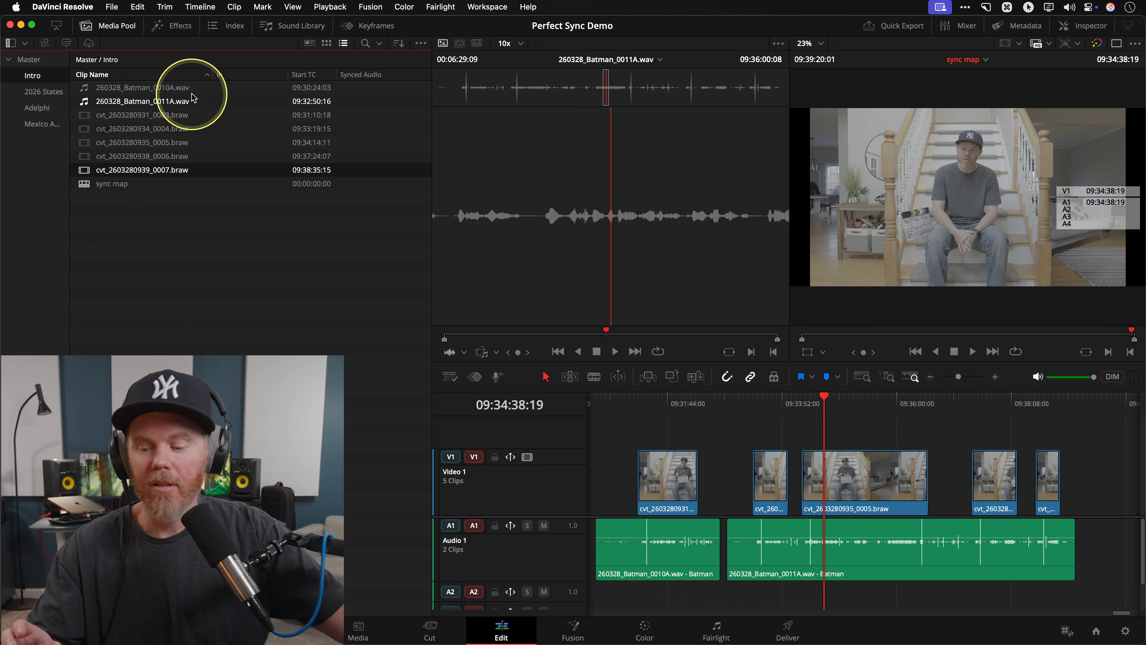
shift+click(191, 92)
right_click(158, 114)
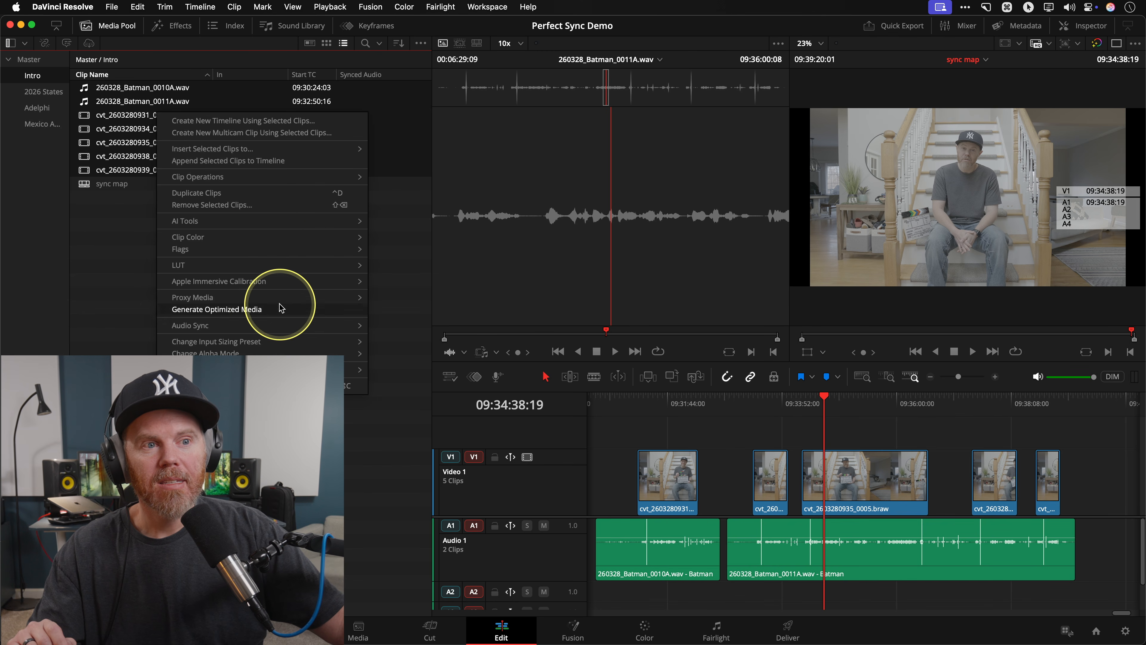
click(413, 326)
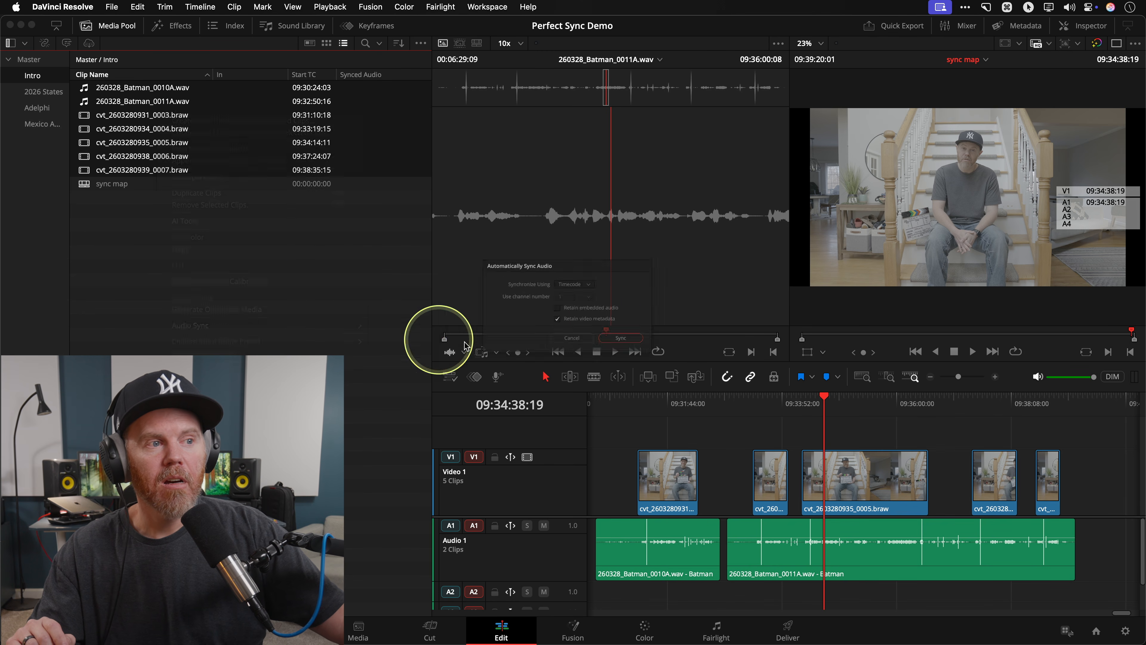
click(577, 355)
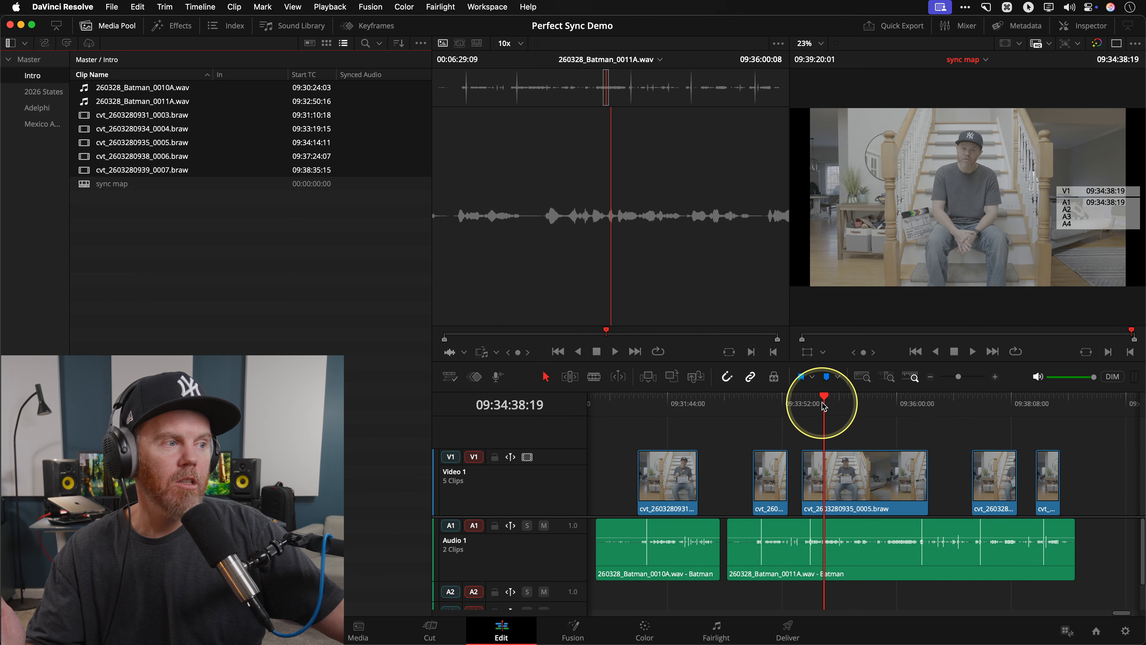
Go to the slate in the first video clip at 09:31:18:03 and play through the clap.
drag(812, 405, 806, 406)
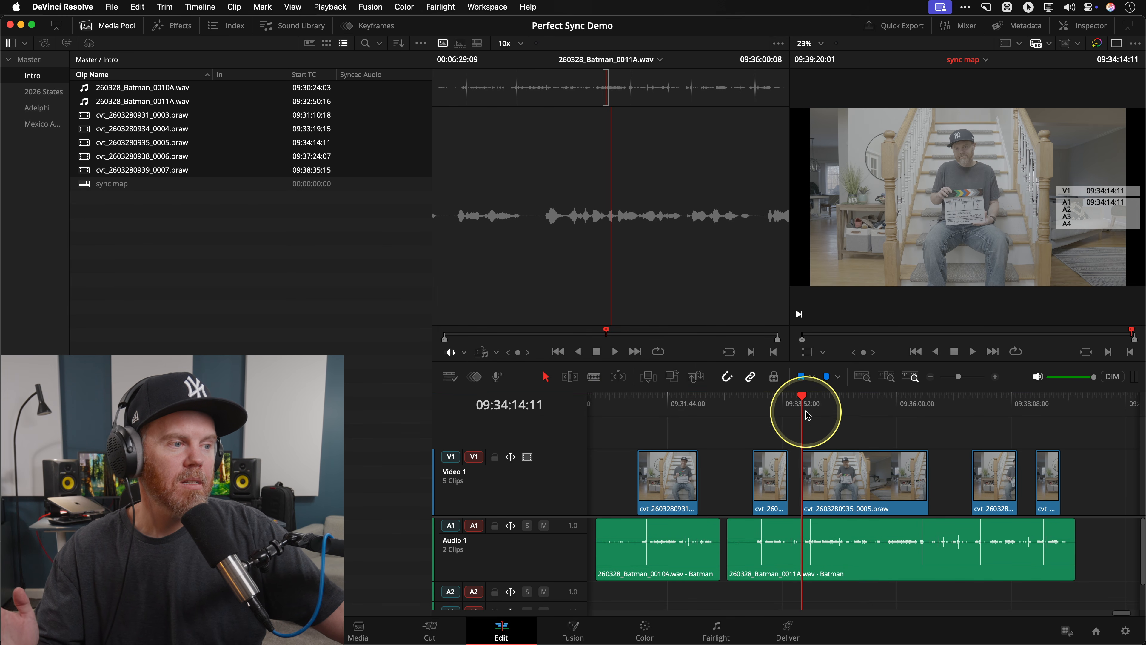
drag(675, 406, 641, 405)
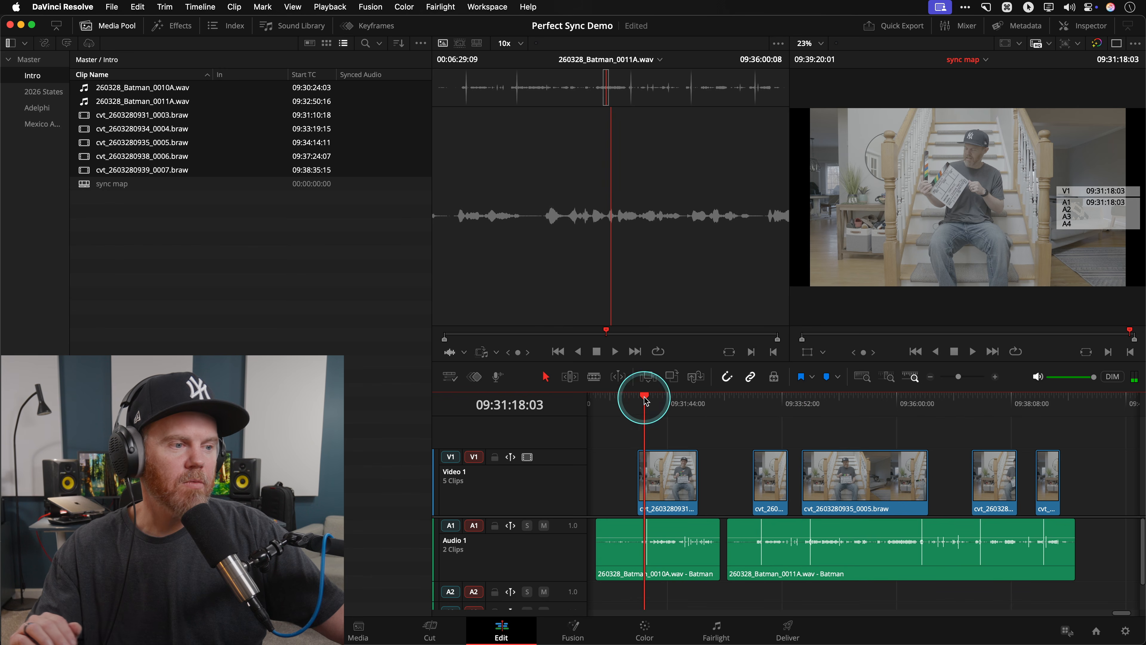
key(super)
key(super+equal)
key(super+equal)
key(super+equal)
key(super+equal)
key(super+equal)
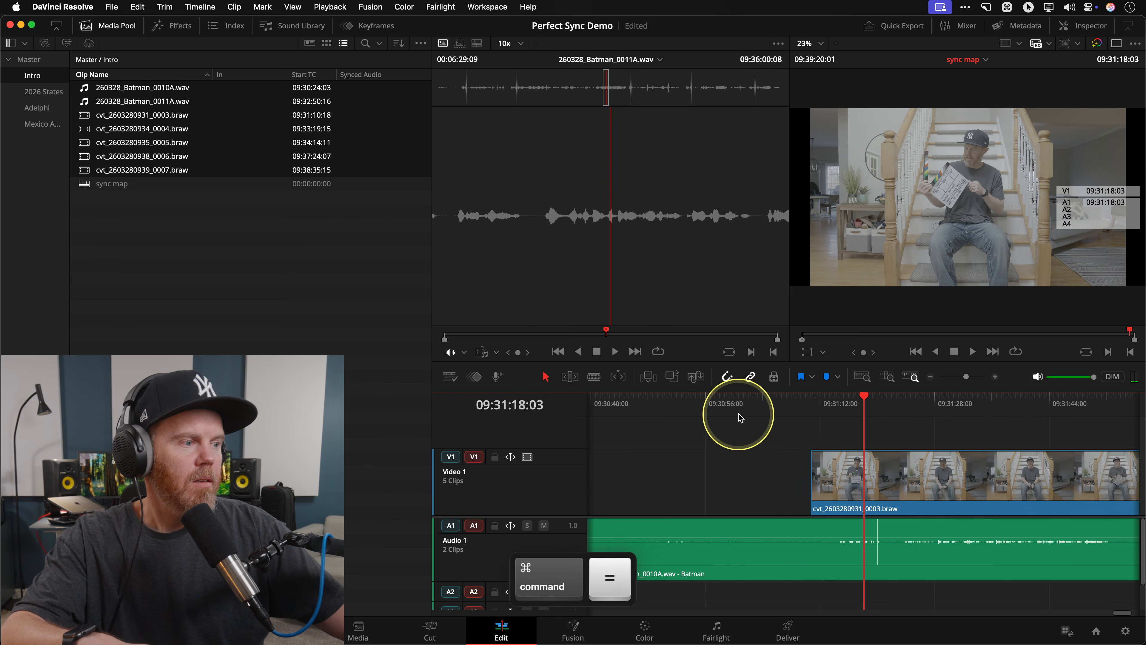
scroll(812, 447, right, 3)
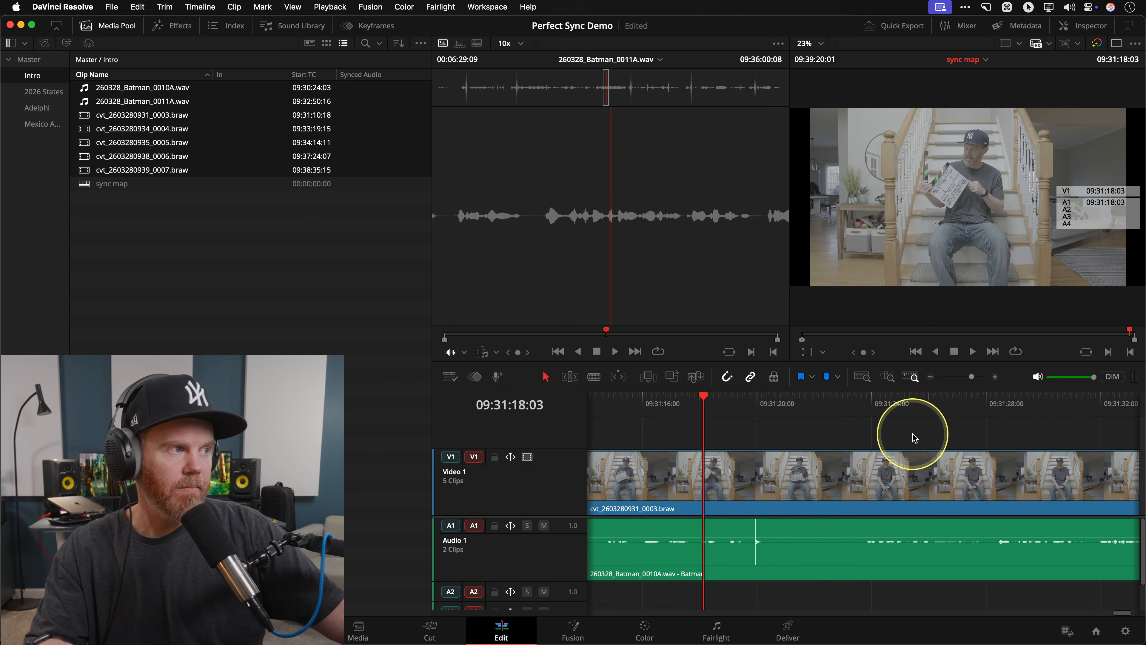
key(space)
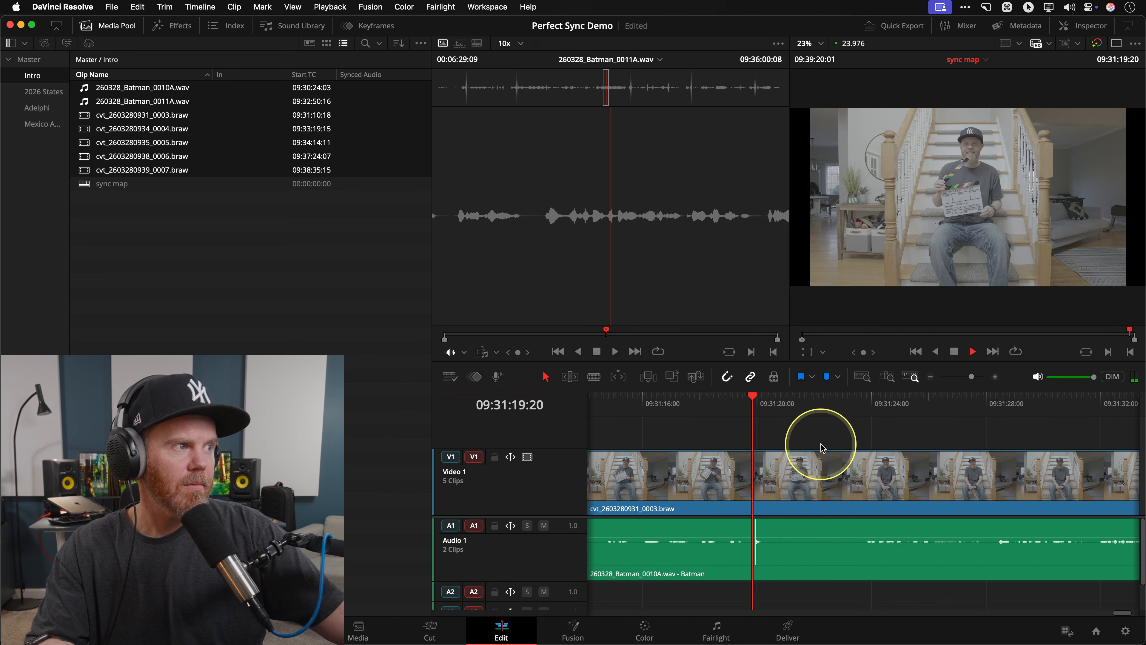
key(space)
Examine the clapper up close frame by frame, comparing the slate's closing with the clap spike in the audio waveform.
key(super+equal)
key(super+equal)
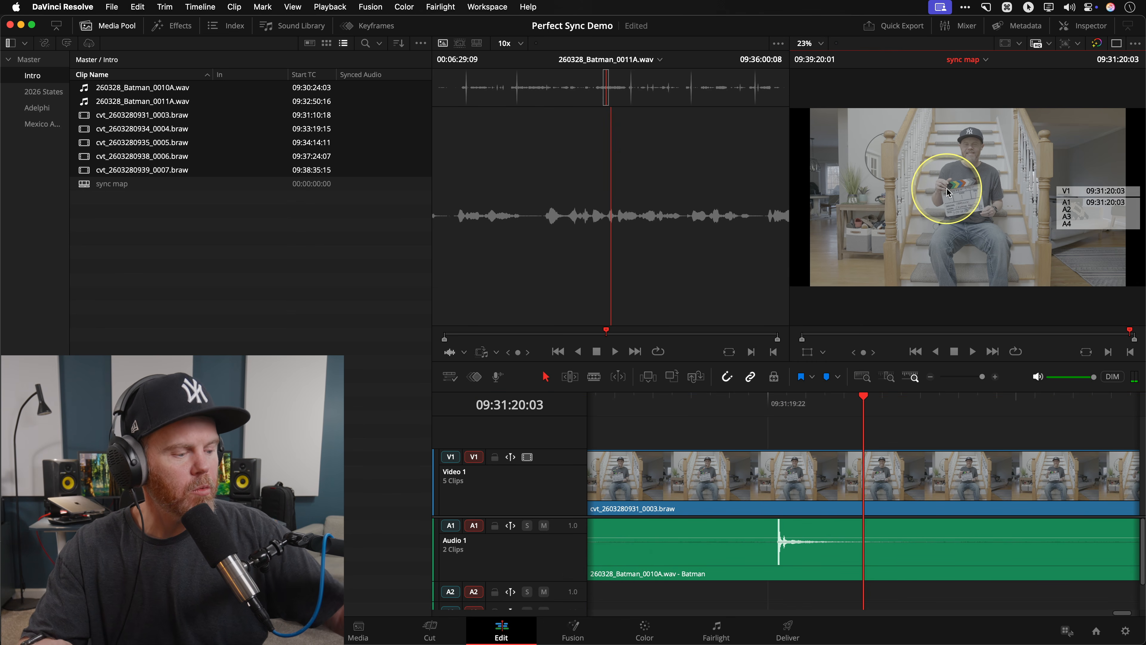
scroll(948, 192, up, 5)
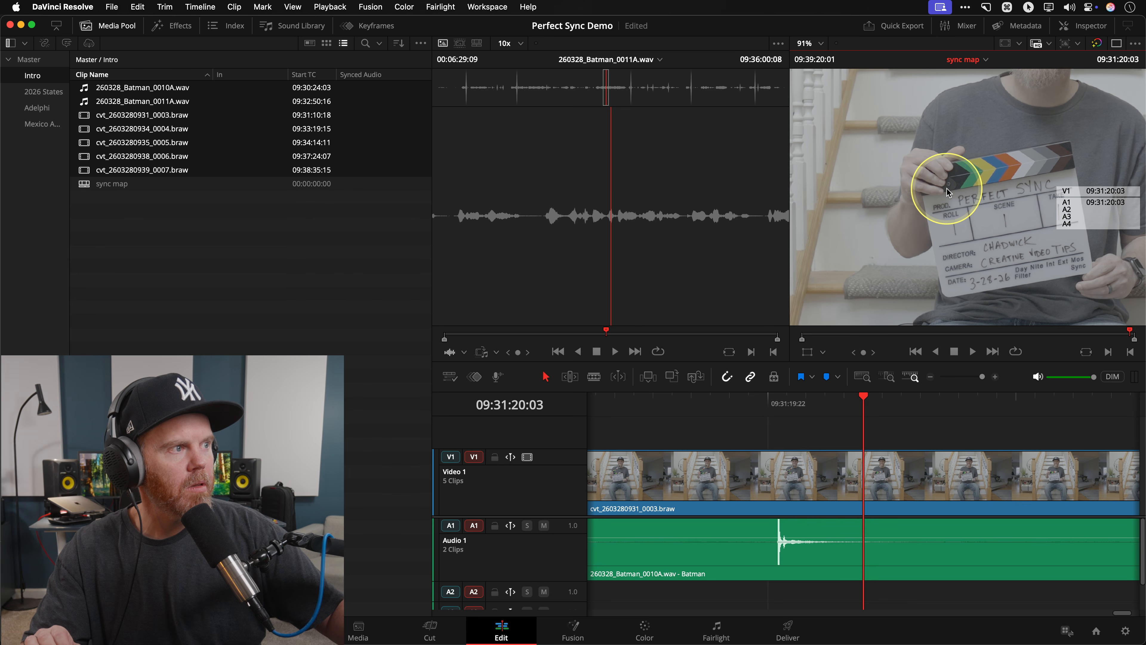
key(Left)
key(Left)
key(Left)
key(Left)
key(Left)
key(Left)
key(Left)
key(Left)
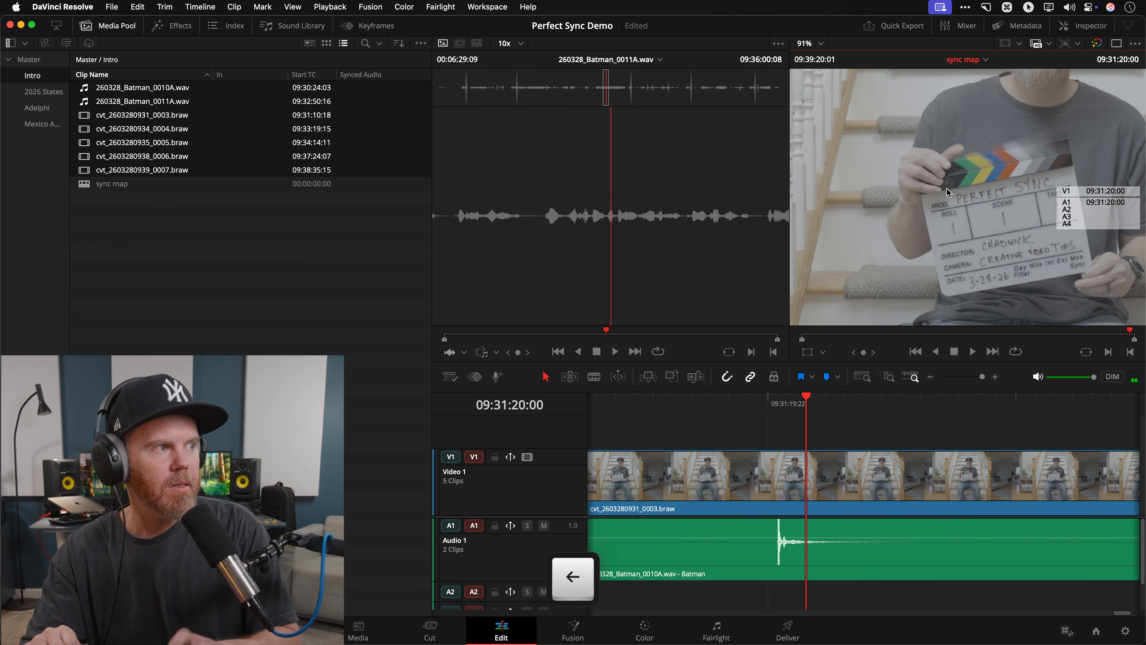
key(Right)
key(Right)
key(Right)
key(Right)
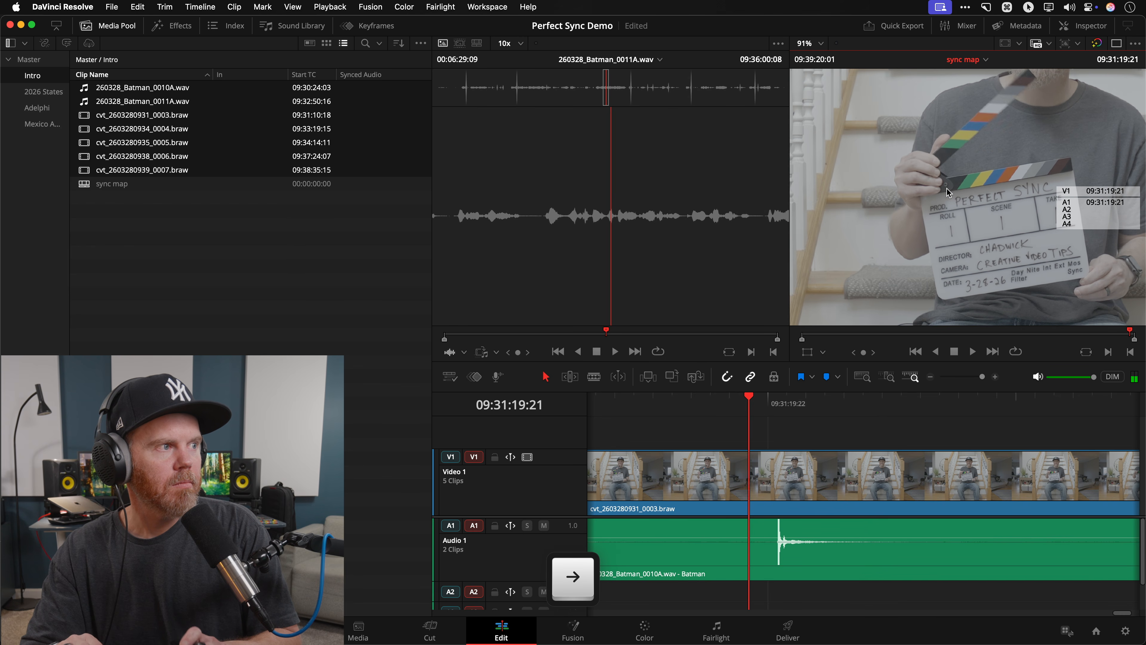
key(Left)
key(Right)
key(Left)
key(Right)
key(Left)
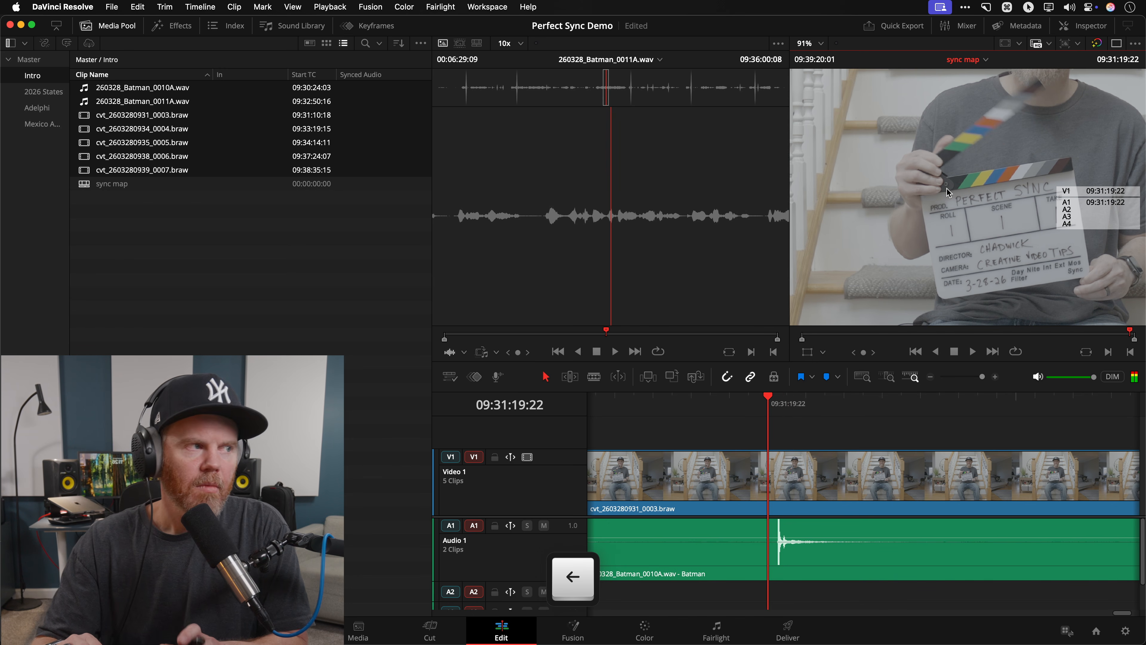
key(Right)
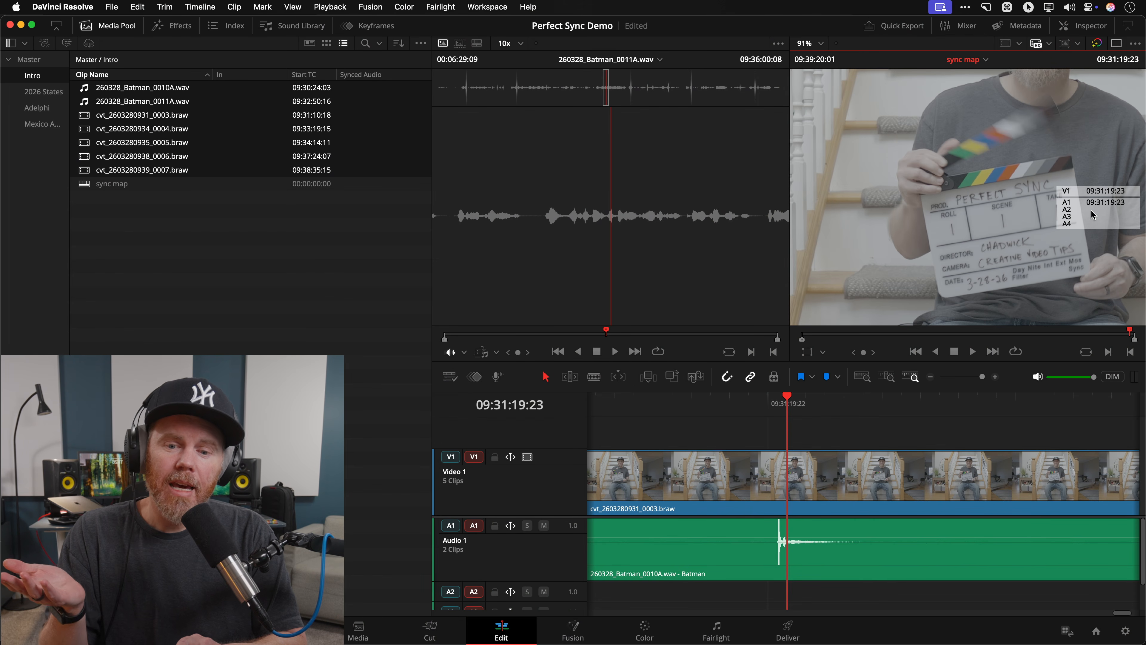
Select both WAV clips on Audio 1 and nudge them one frame later.
key(super+minus)
key(super+minus)
key(super+minus)
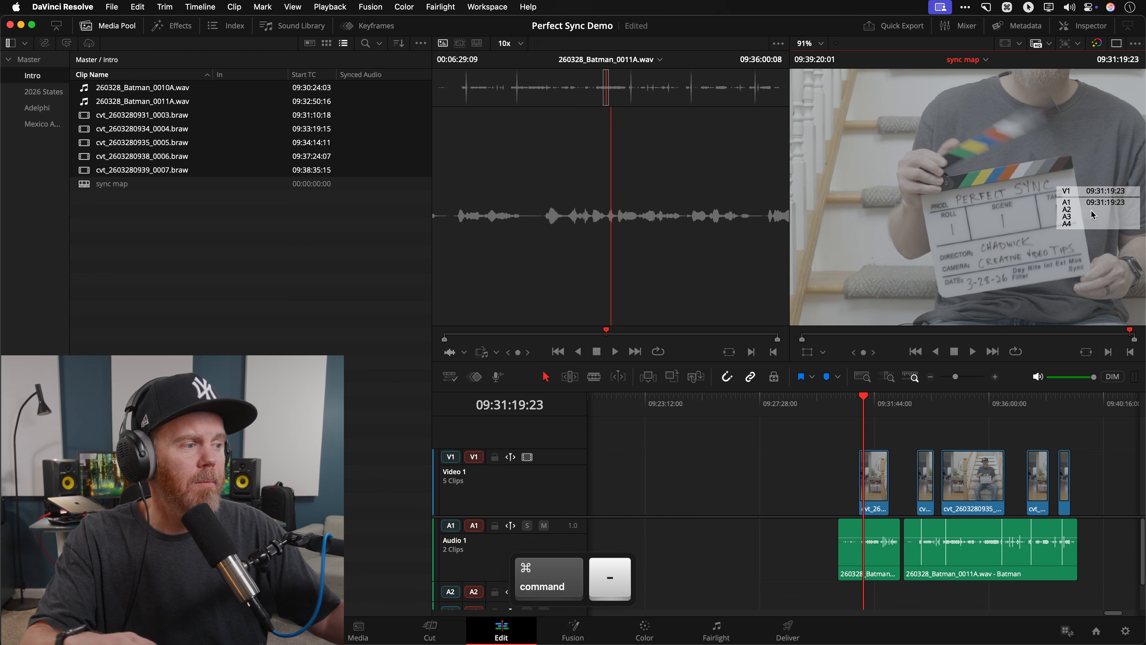
drag(1100, 568, 817, 573)
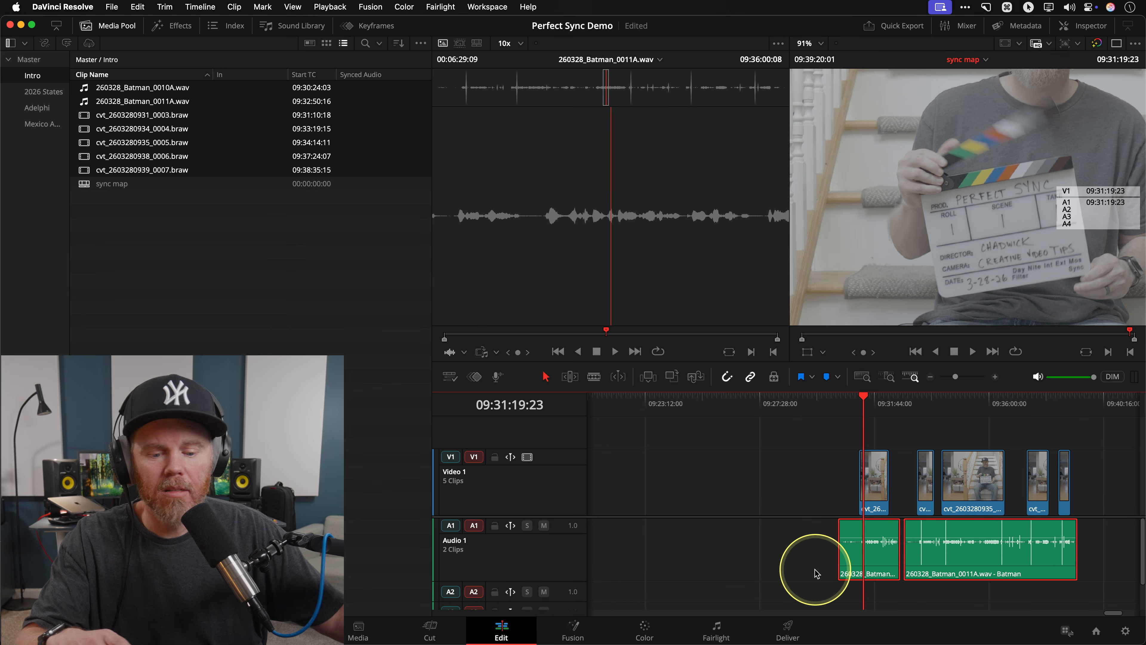
key(super+equal)
key(super+equal)
key(super+equal)
key(super+equal)
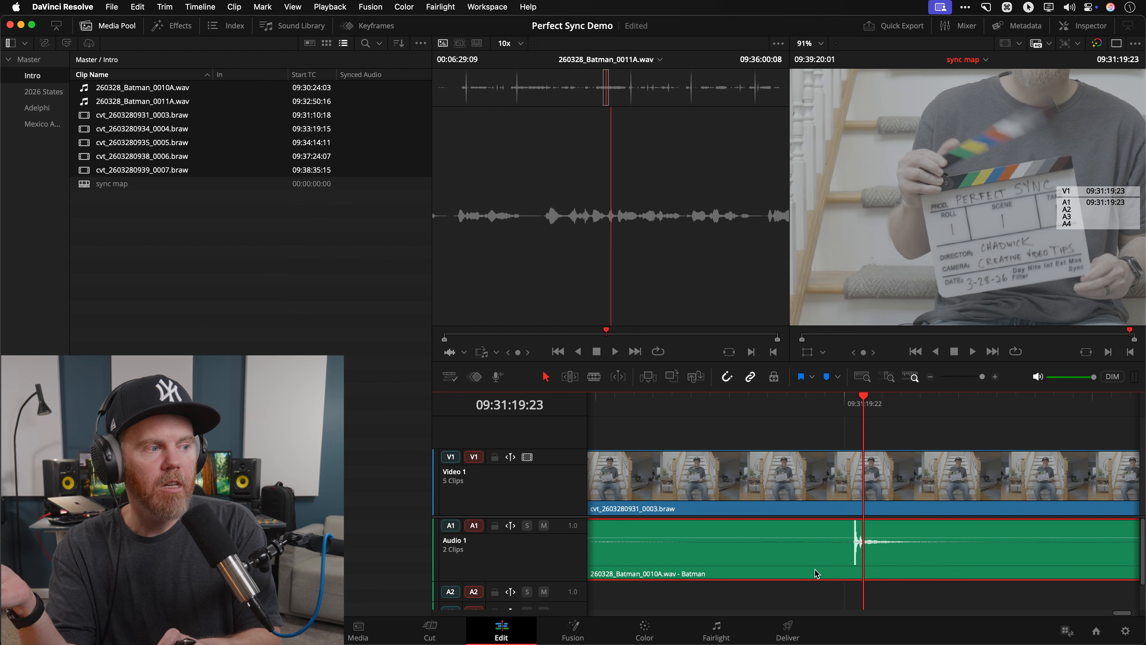
key(period)
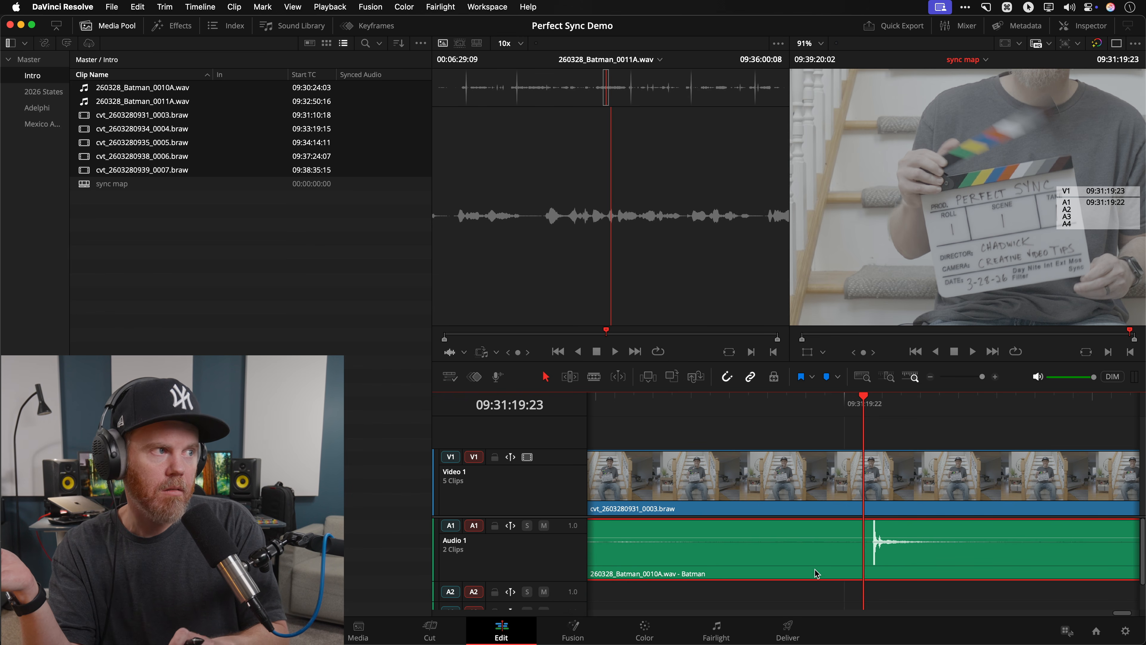
Step back and forth through the frames around the clap to compare the nudged audio with the slate closing.
key(Left)
key(Left)
key(Right)
key(Right)
key(Right)
key(Left)
key(Right)
key(Right)
key(Right)
key(Left)
key(Left)
key(Left)
key(Left)
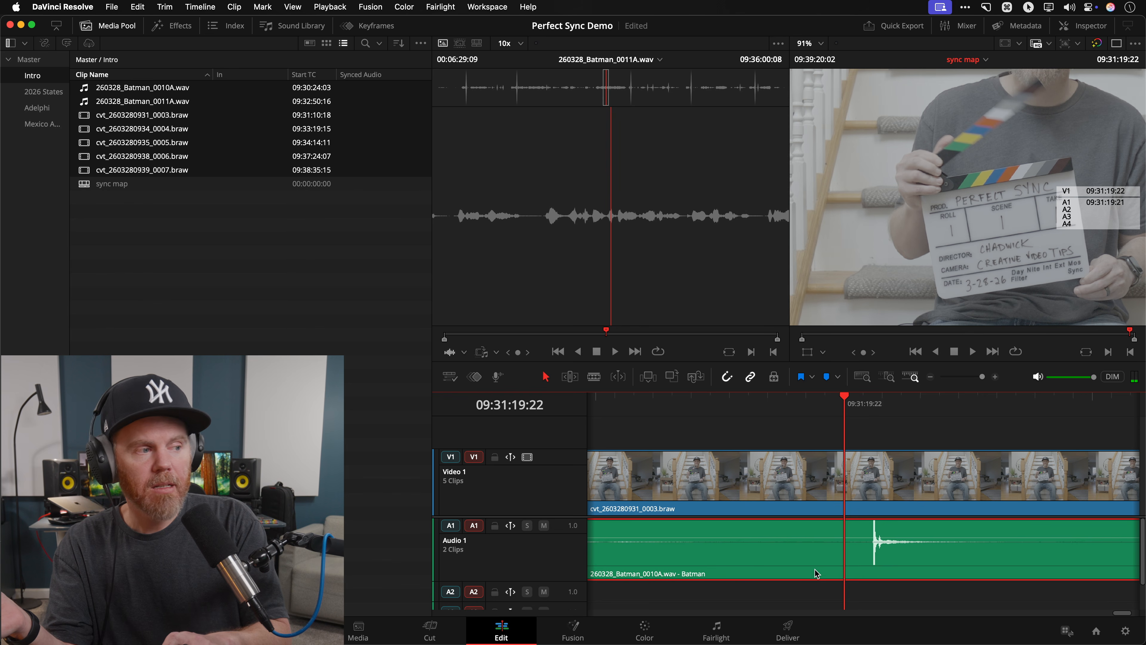
Nudge the selected WAV clips one more frame later and check the clap's alignment frame by frame.
key(period)
key(Right)
key(Right)
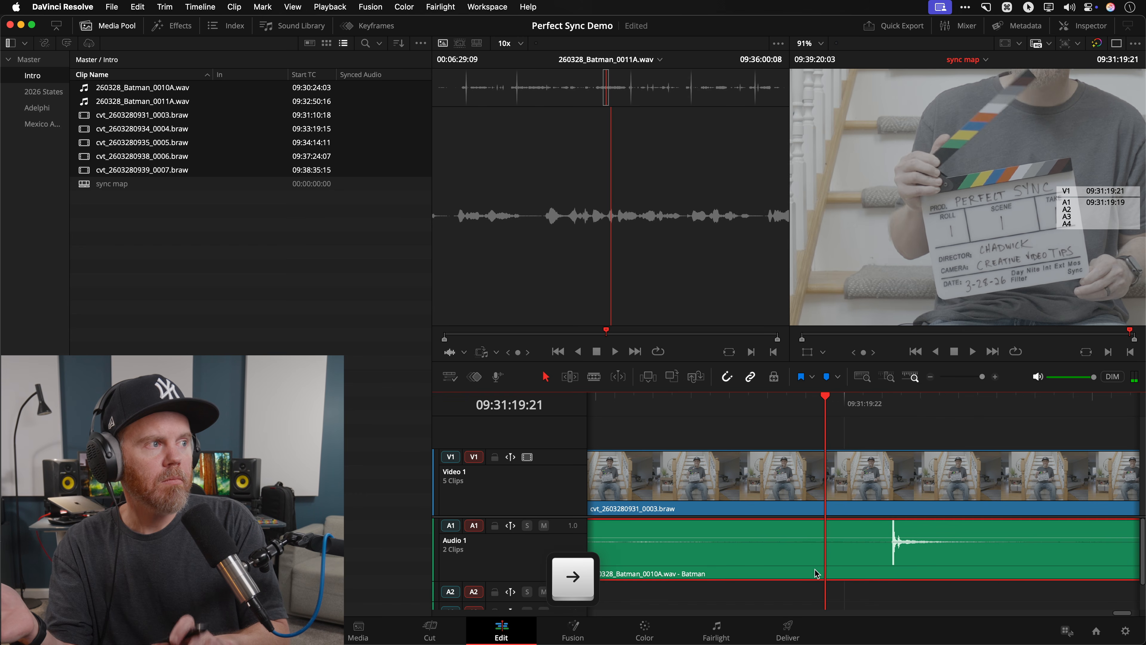
key(Right)
key(Left)
key(Left)
key(Right)
key(Right)
key(Left)
key(Left)
key(Right)
key(Right)
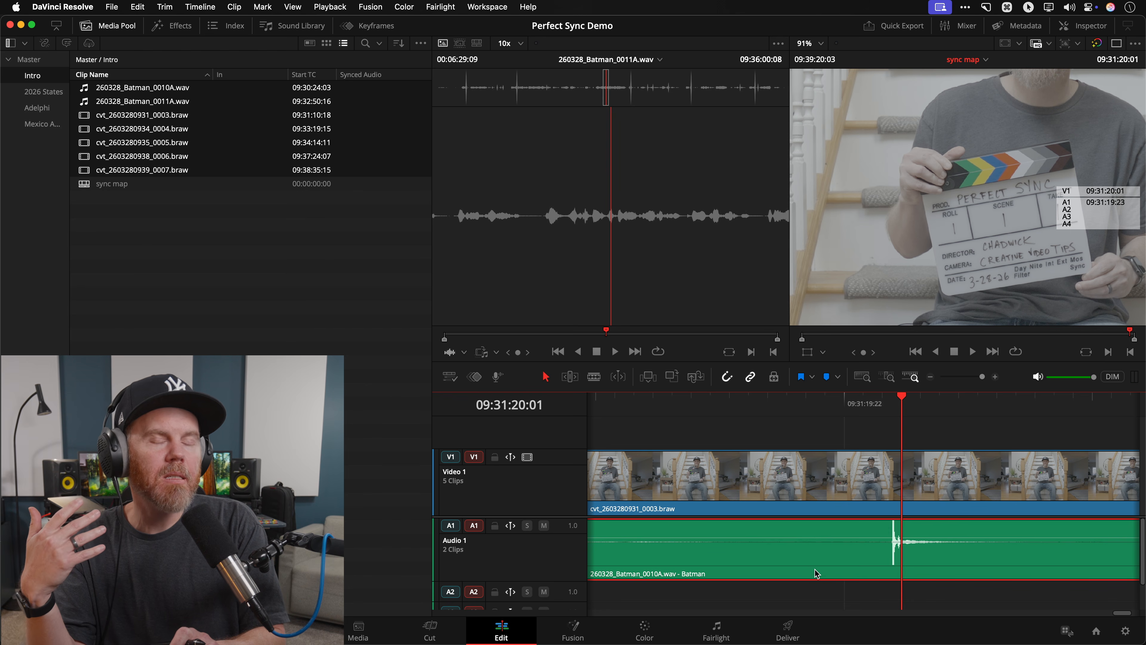
Check the twice-nudged audio once more frame by frame, comparing the clap spike with the frame where the slate is closed.
key(Left)
key(Left)
key(Left)
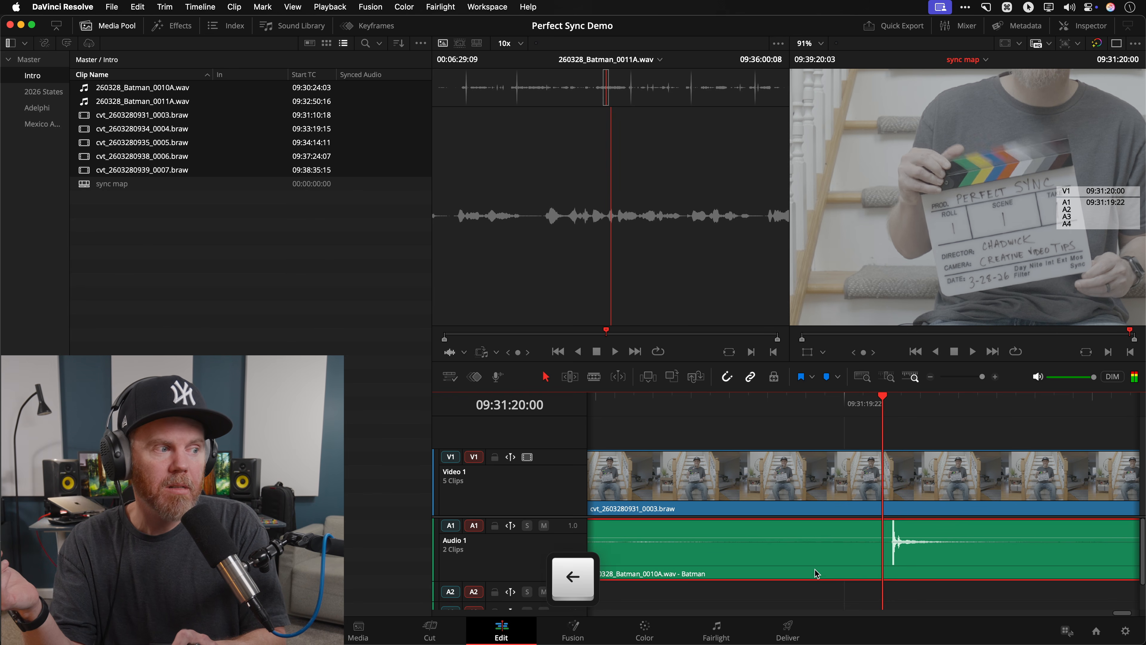
key(Right)
key(Right)
key(Right)
key(Left)
key(Left)
key(Right)
key(Right)
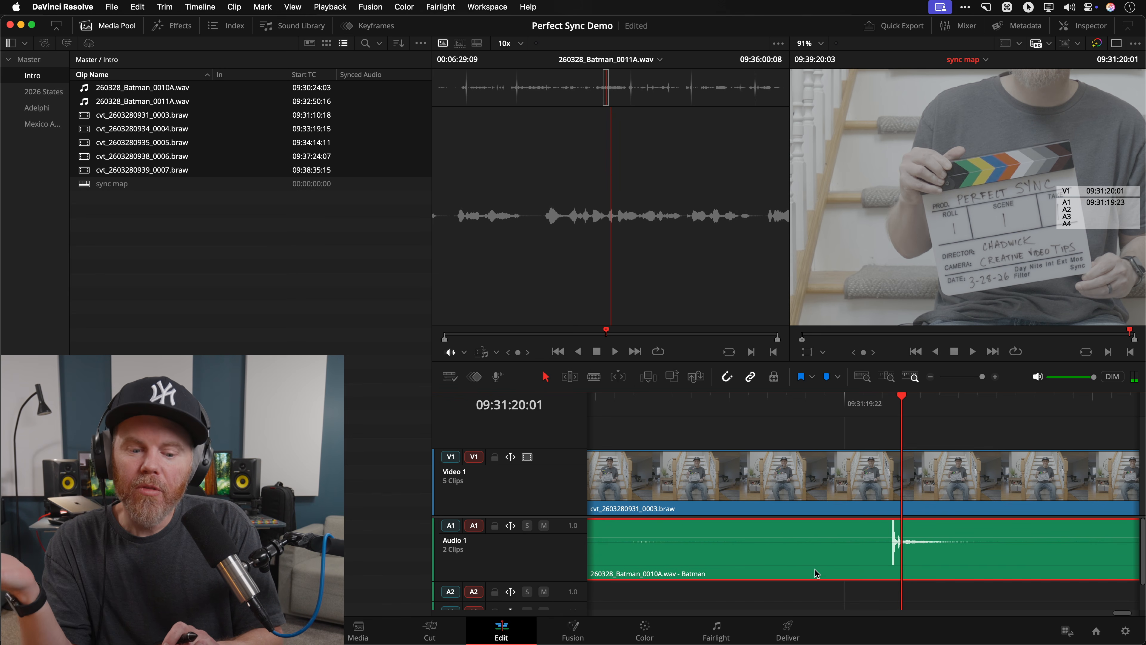
key(super+minus)
key(super+minus)
key(super+minus)
key(super+minus)
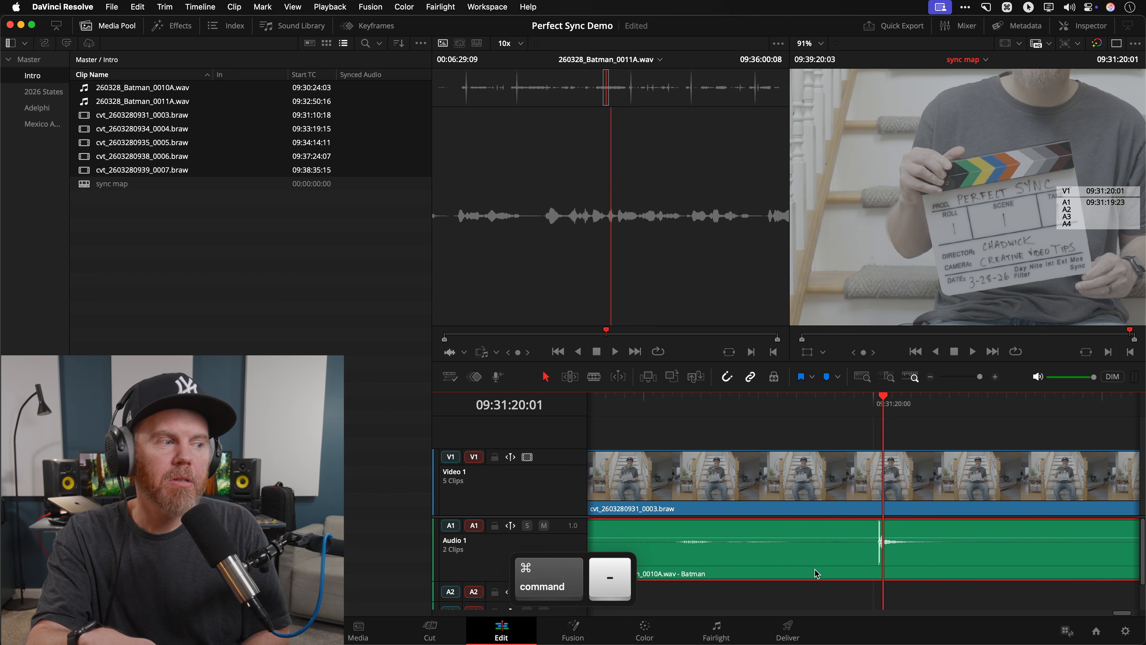
key(super+minus)
key(super+minus)
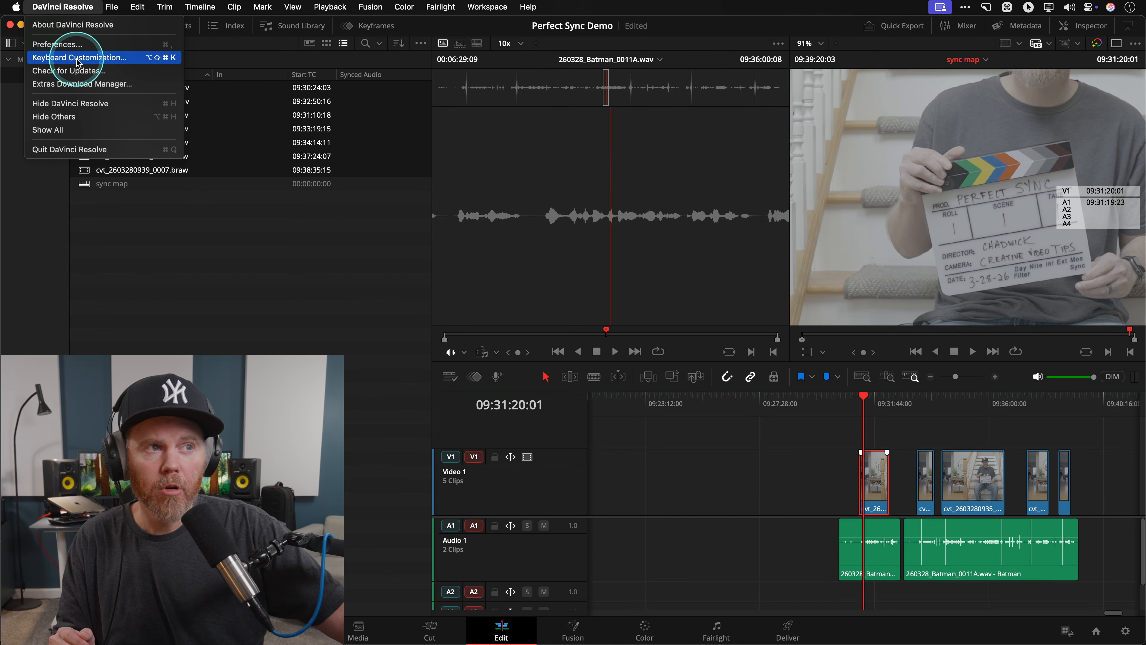
Look up the keyboard shortcuts assigned to Auto Sync Audio and Find in Media Pool in Keyboard Customization.
click(79, 58)
click(832, 275)
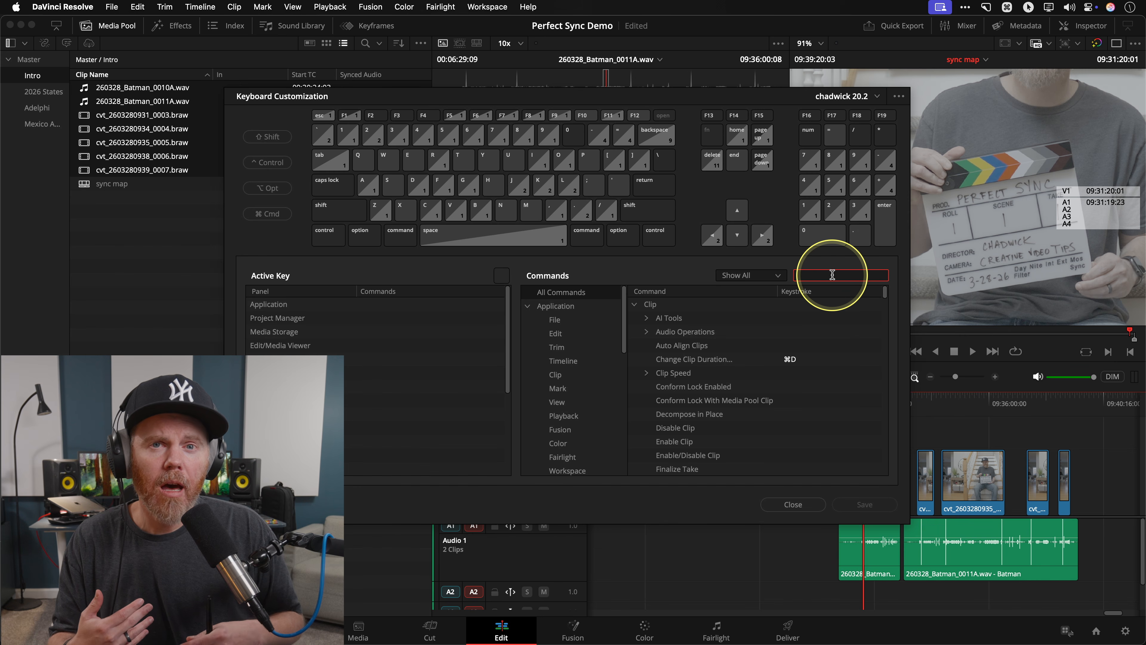
text(auto sy)
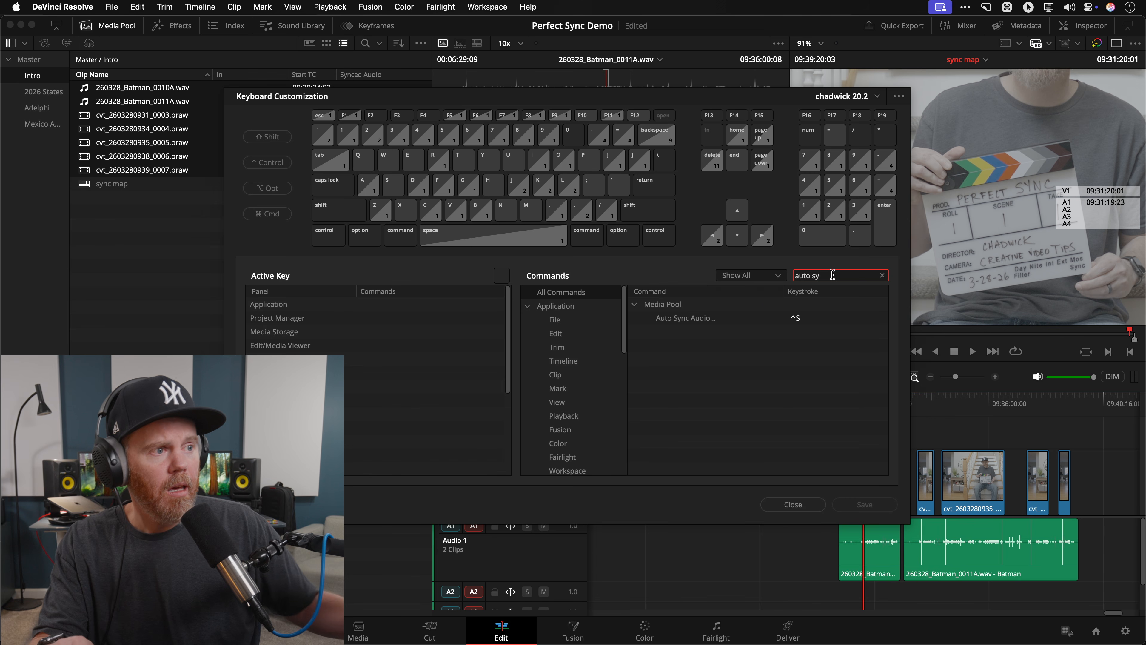
click(797, 324)
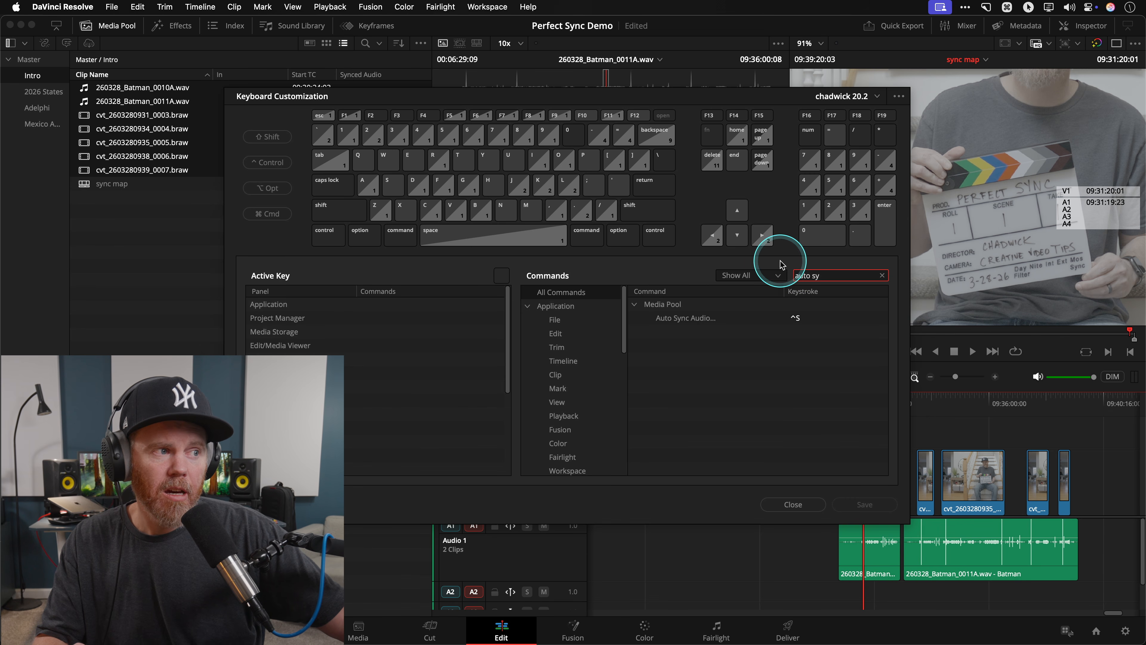
click(882, 276)
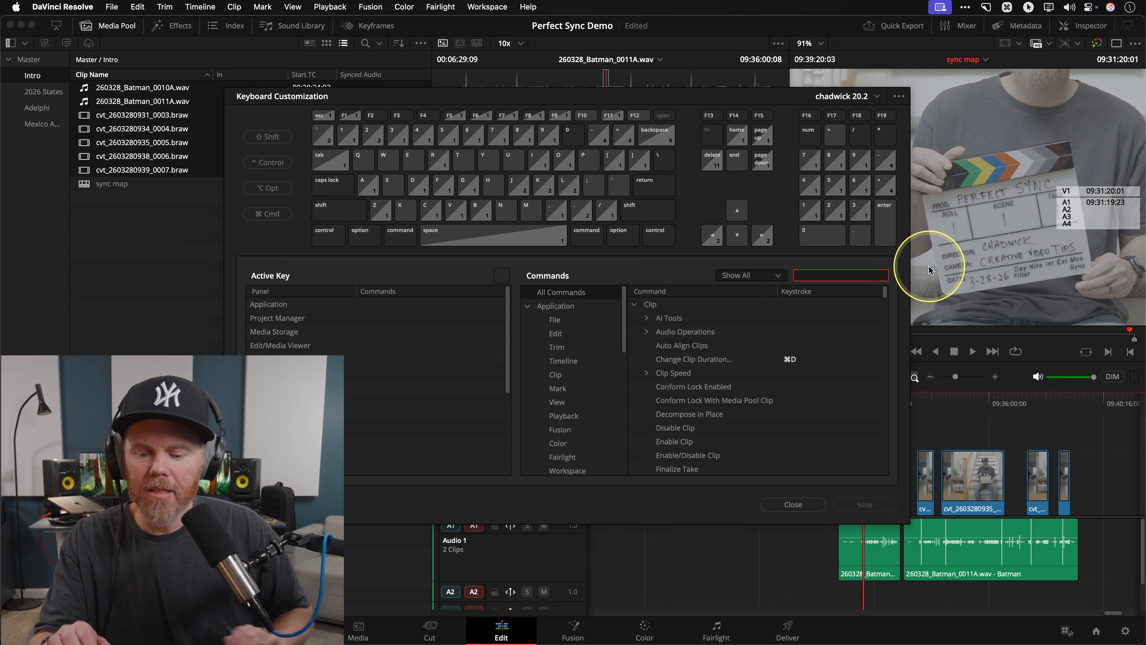
text(find in)
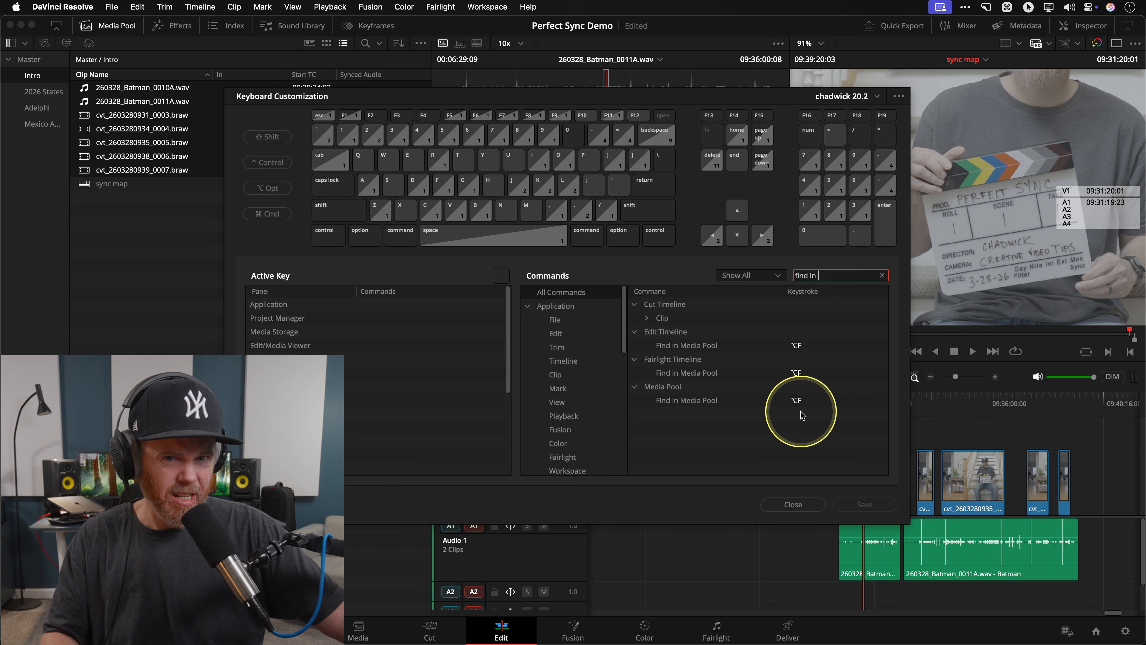
click(793, 503)
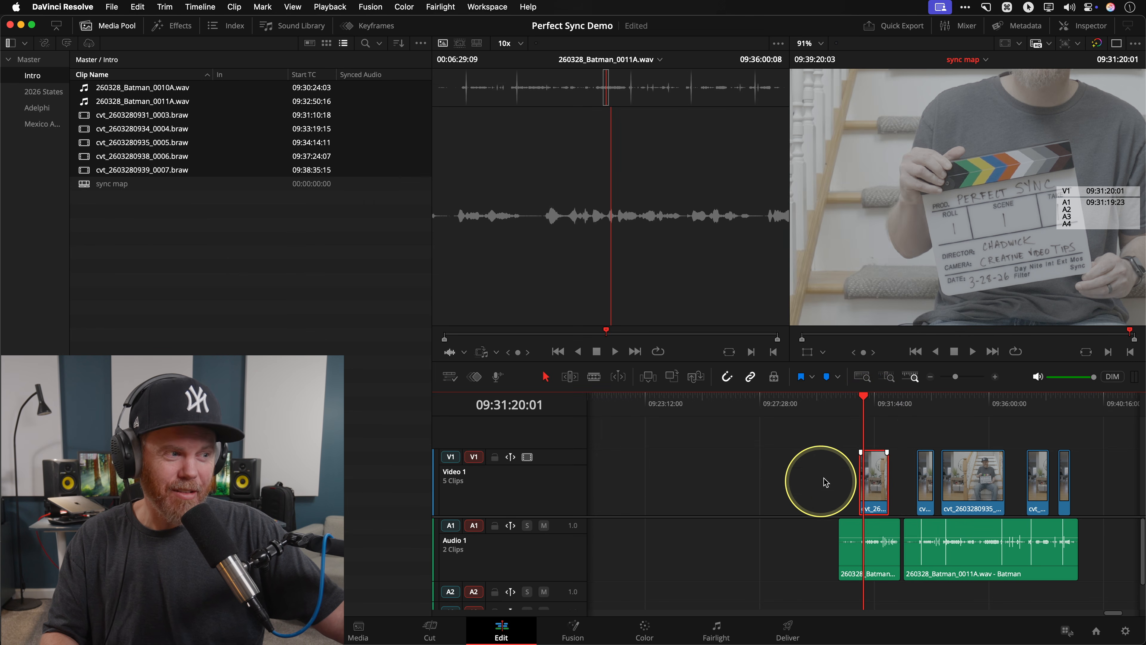
Try the single-viewer layout and the Inspector, returning to the dual-viewer layout with the Inspector hidden.
key(super)
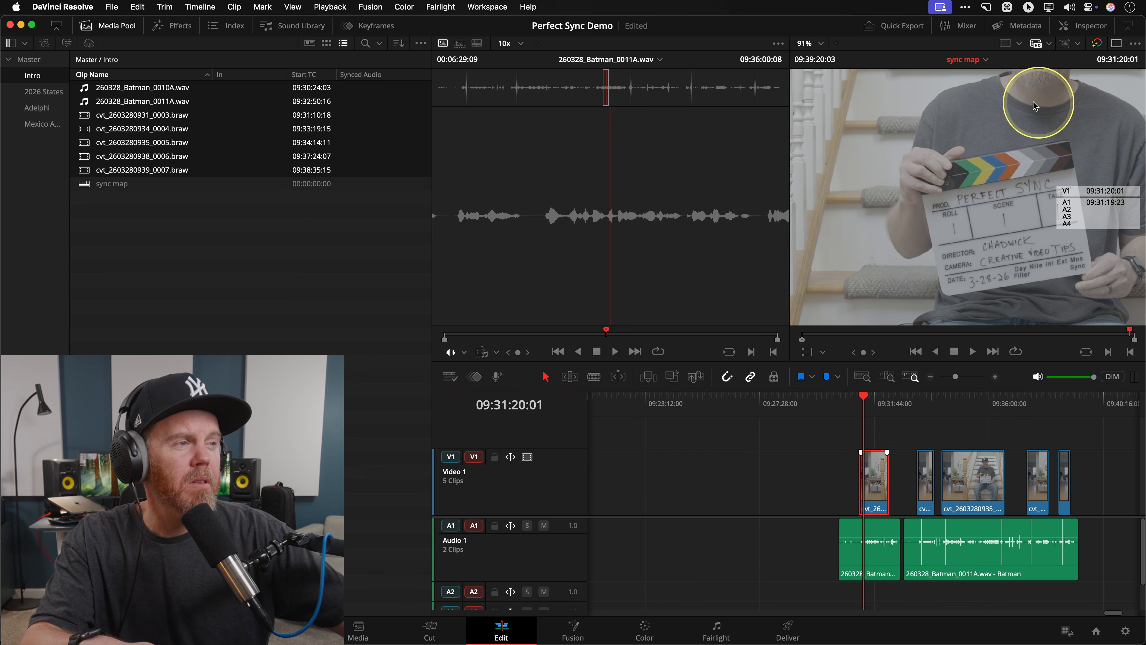
click(1117, 44)
click(1117, 44)
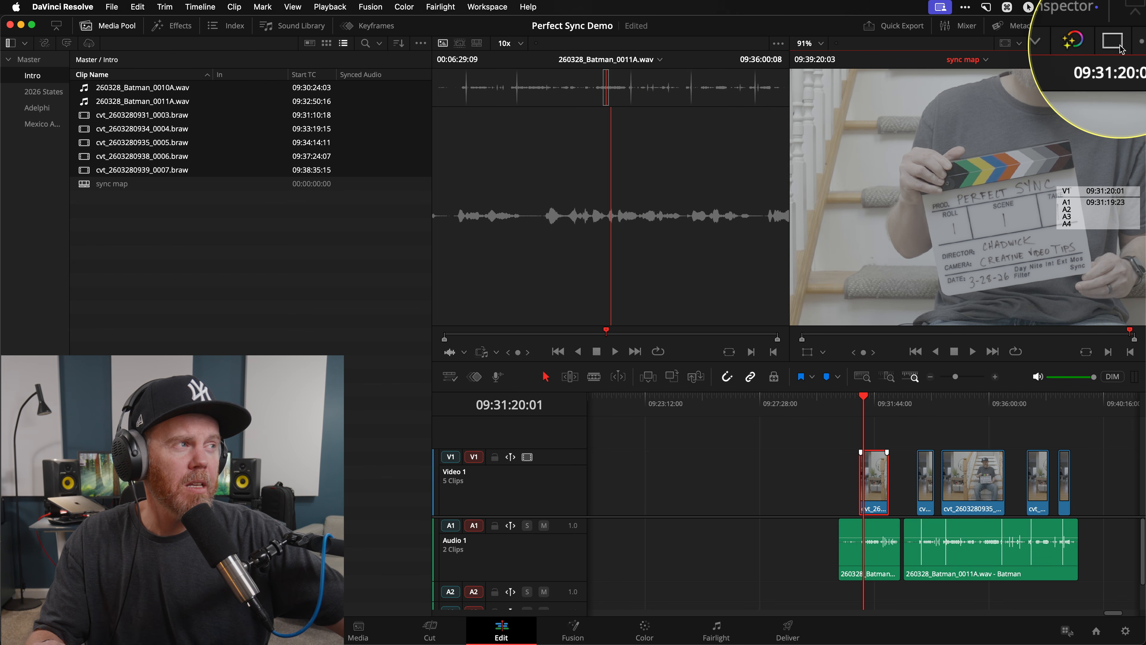
click(1117, 44)
click(1117, 45)
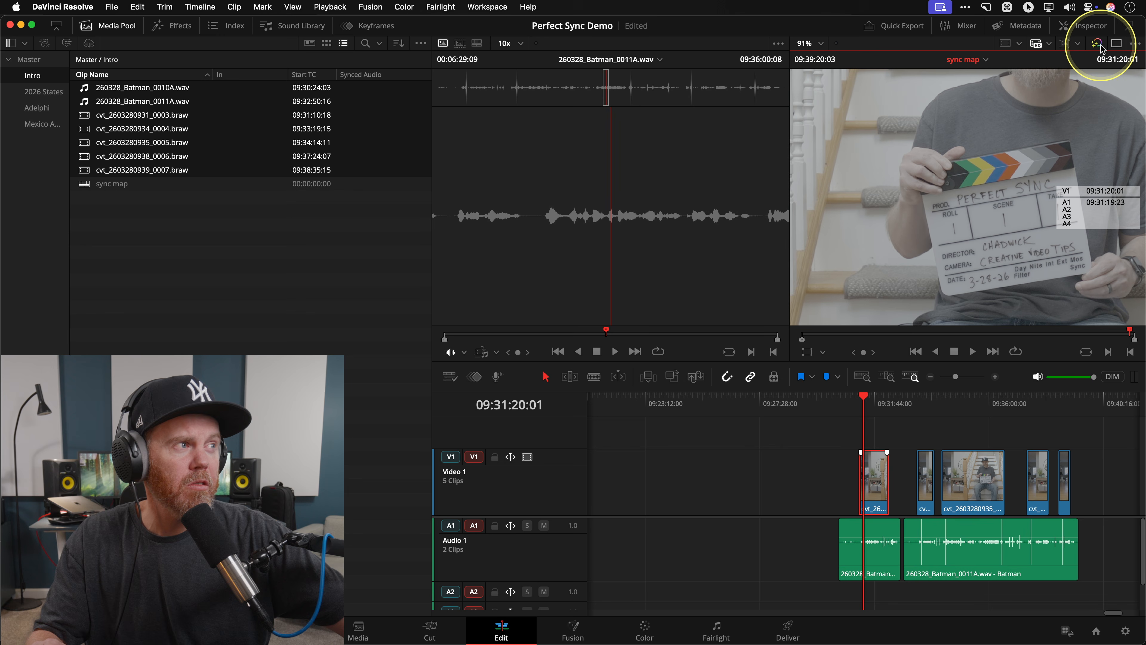
click(1080, 28)
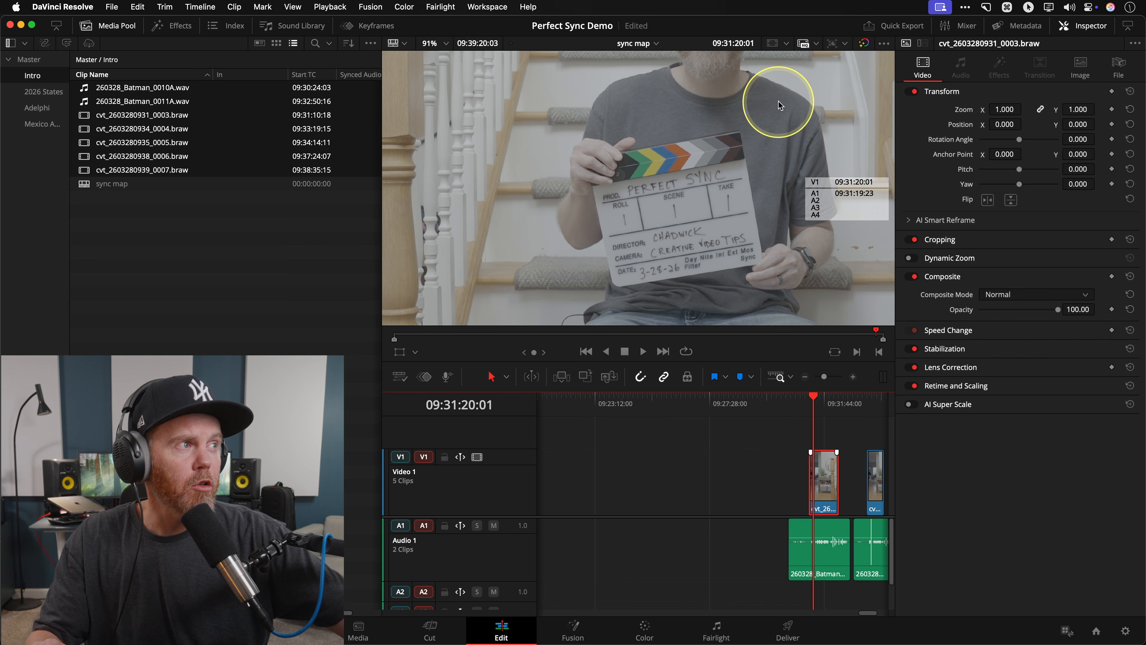
click(1076, 27)
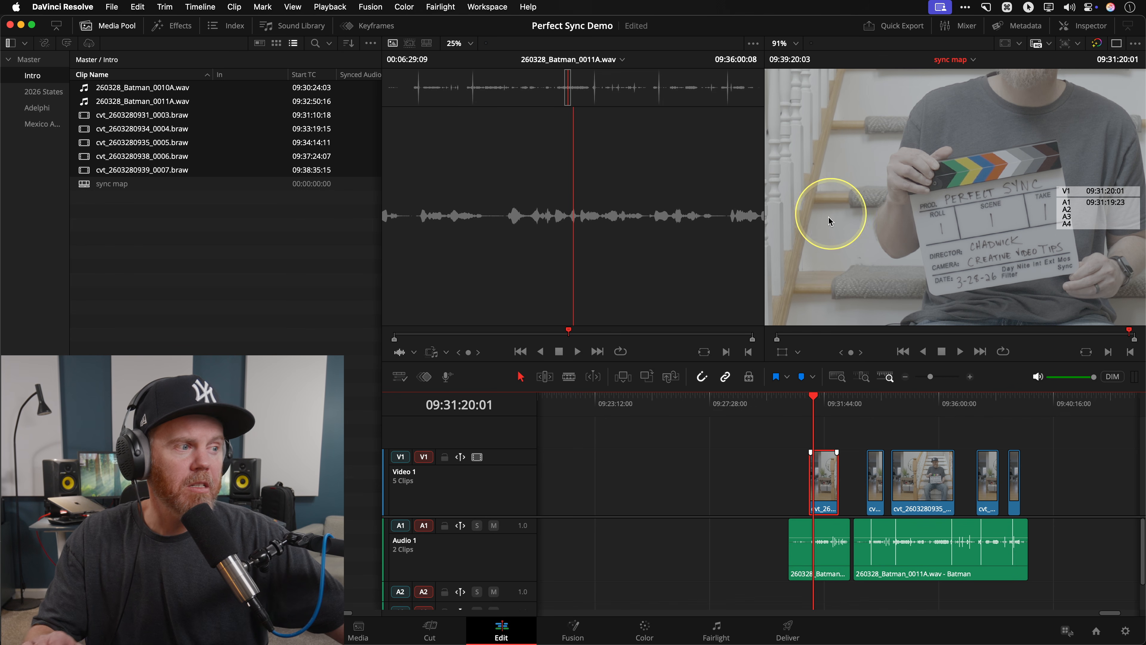
key(super+equal)
key(super+equal)
key(super+equal)
key(super+equal)
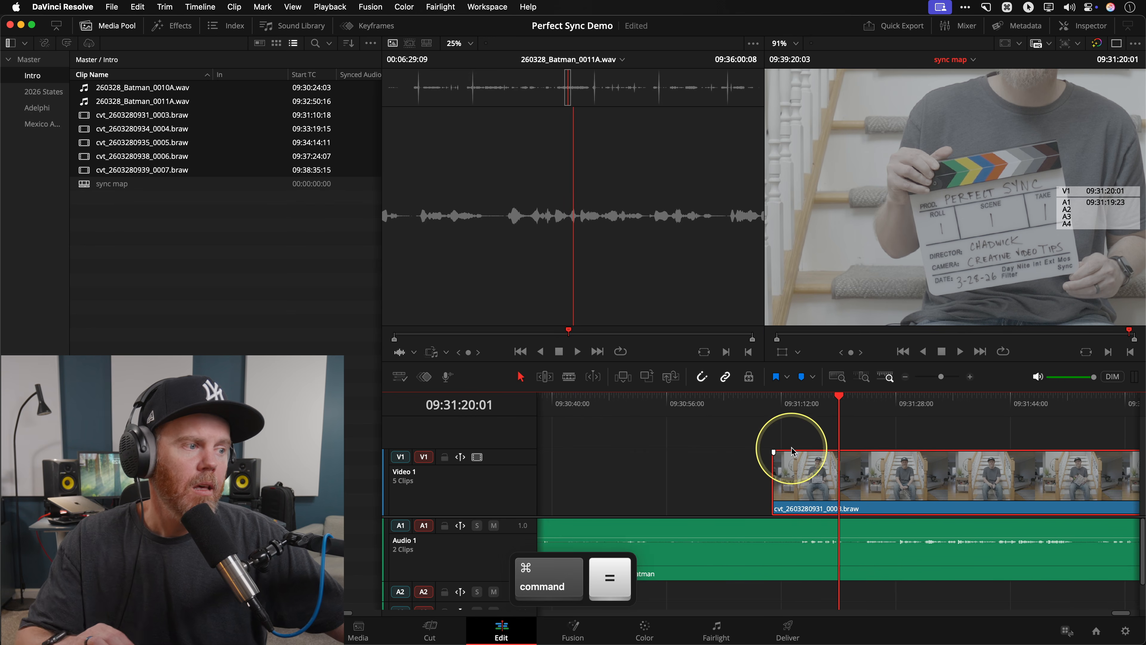
key(super+minus)
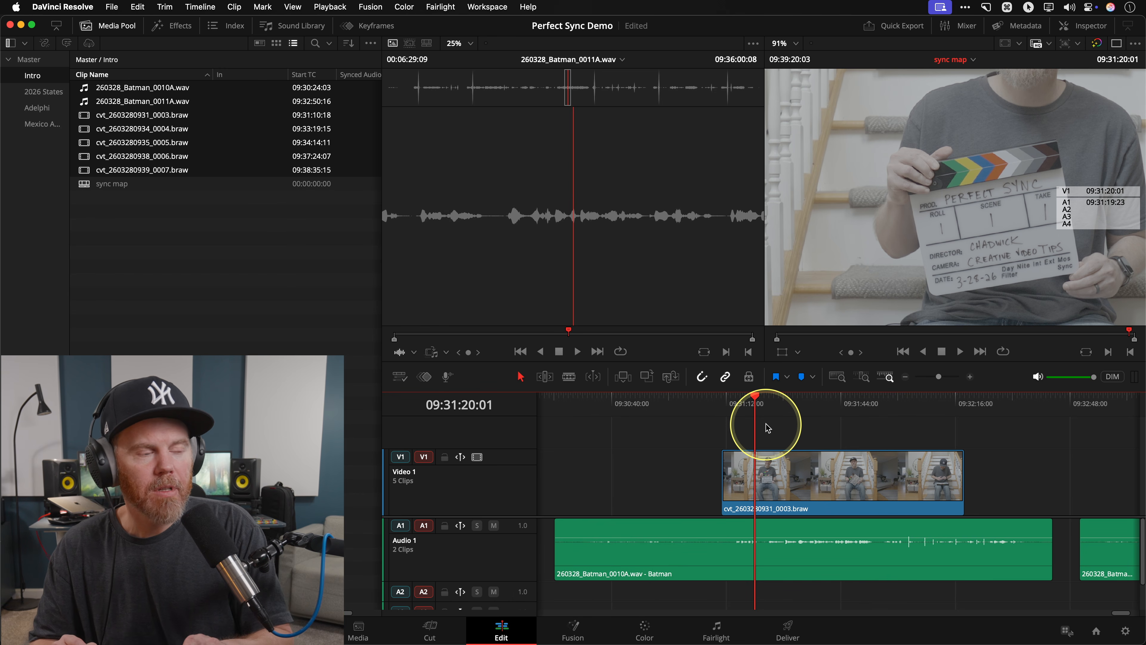
key(Up)
key(Up)
key(Down)
key(Down)
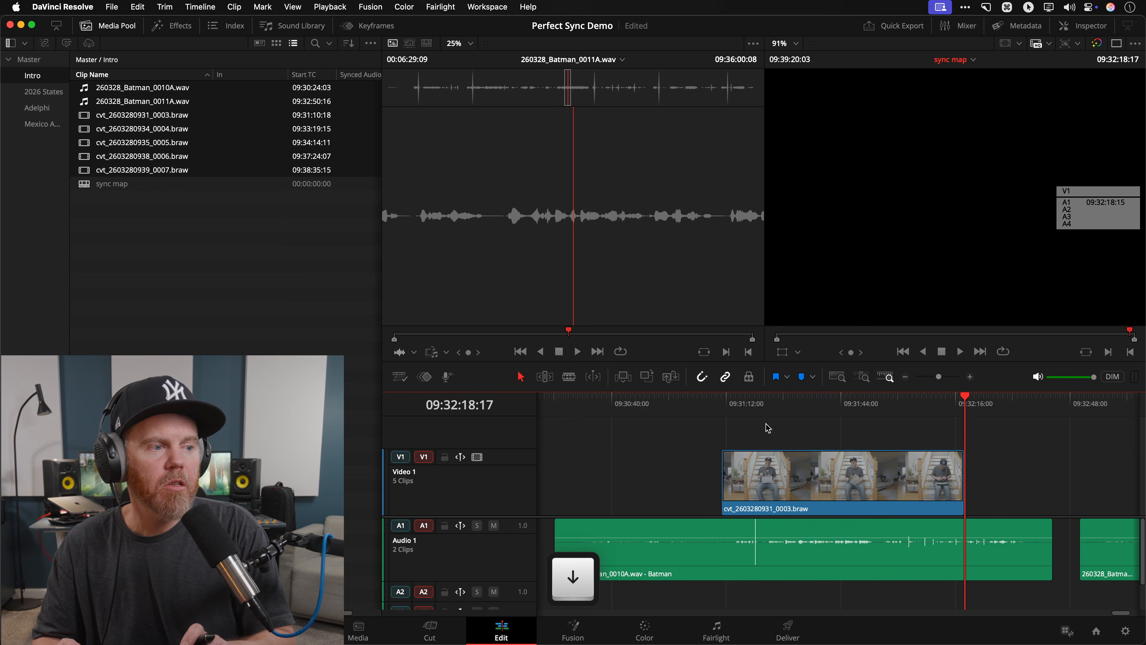
key(Up)
key(Up)
key(Down)
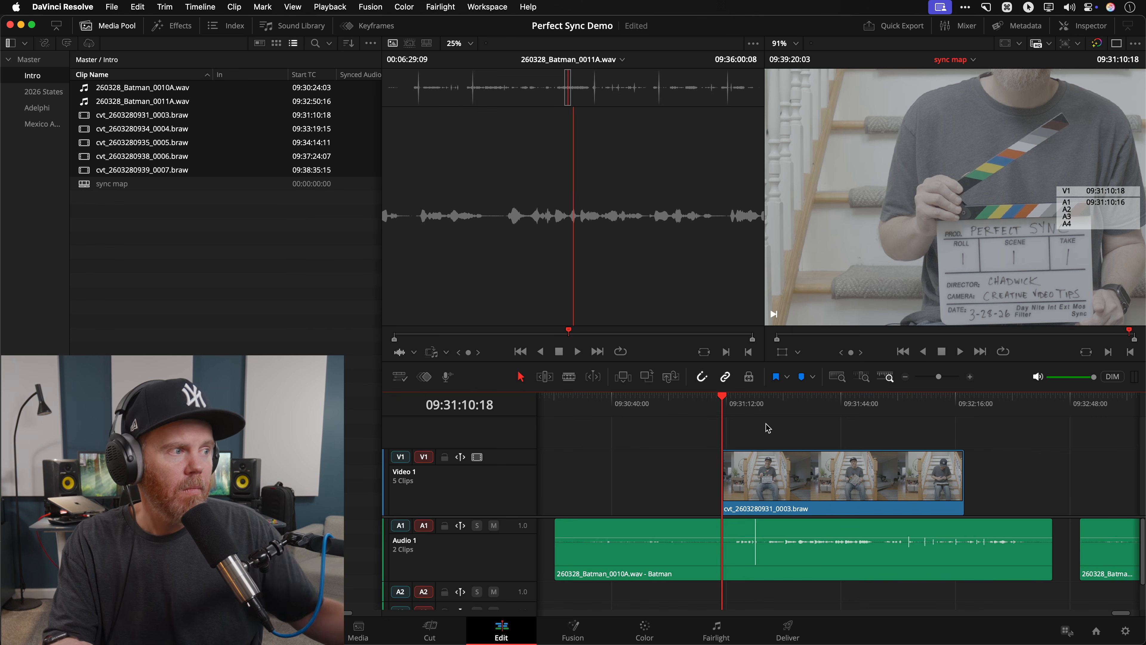
click(1087, 353)
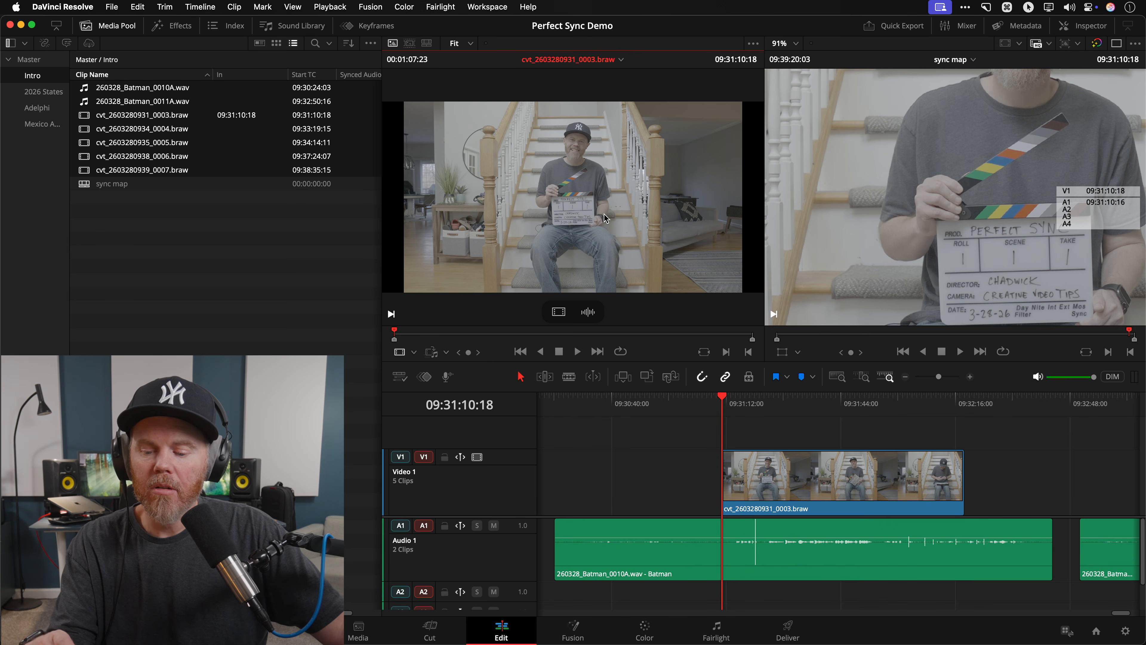
key(alt+f)
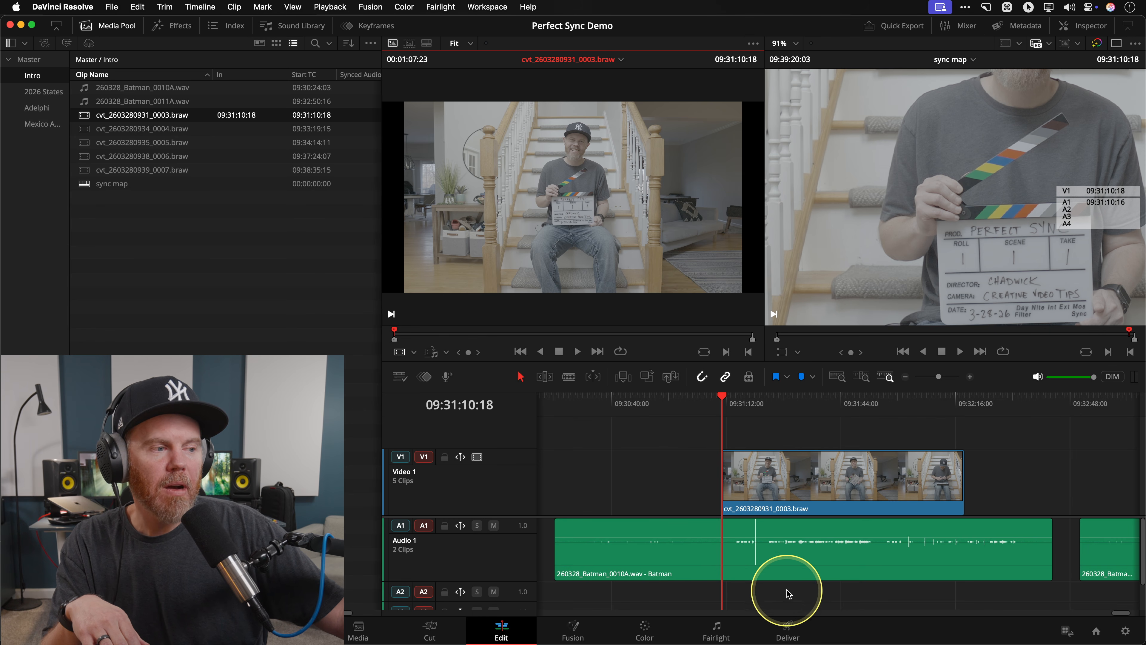
click(758, 567)
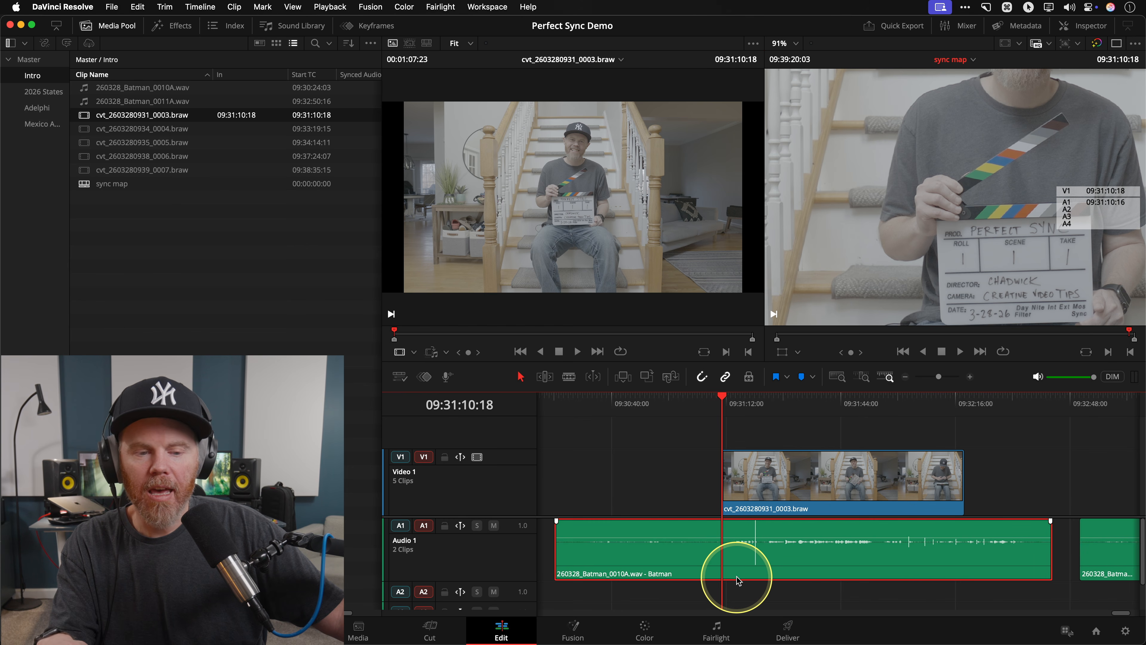
key(f)
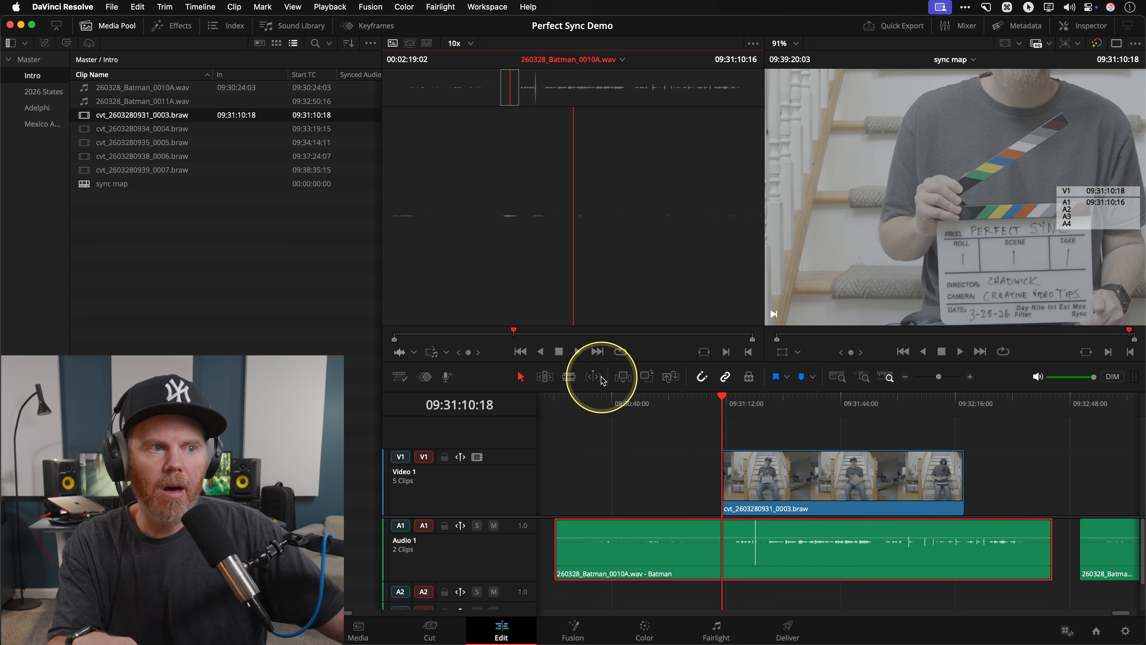
key(i)
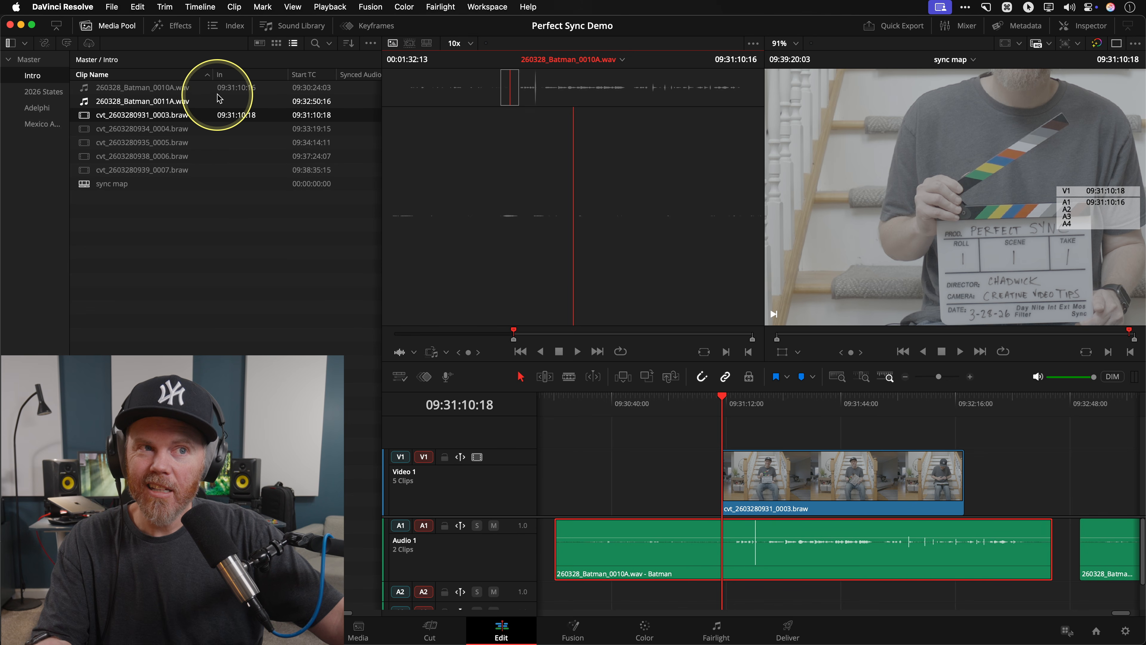
super+click(200, 87)
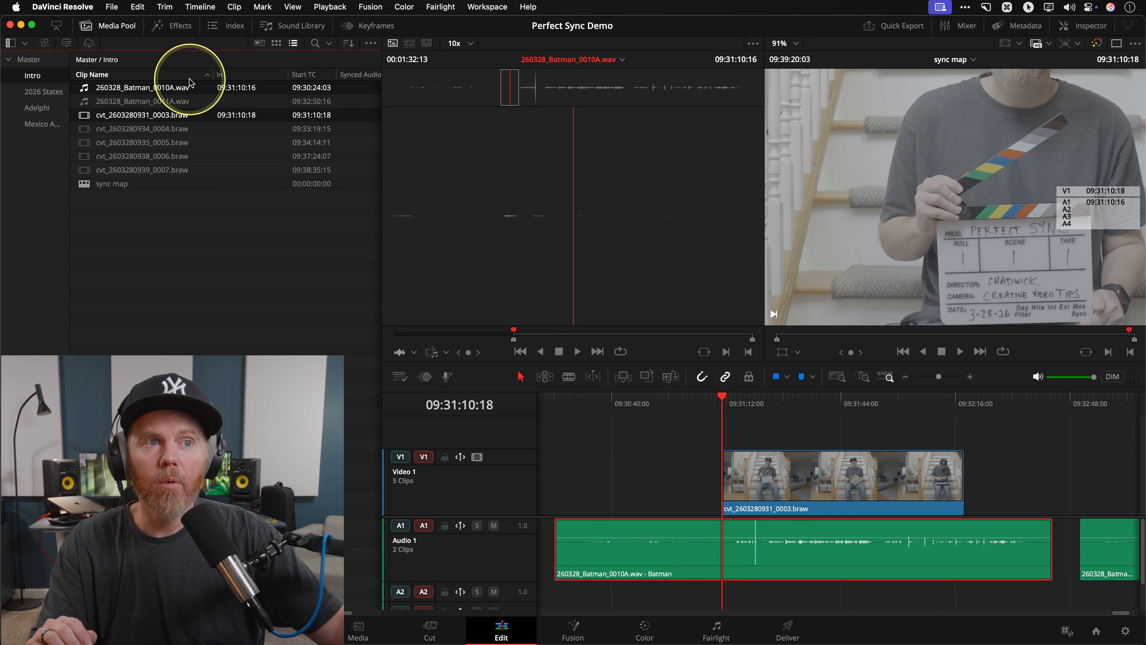
right_click(199, 89)
mouse_move(212, 300)
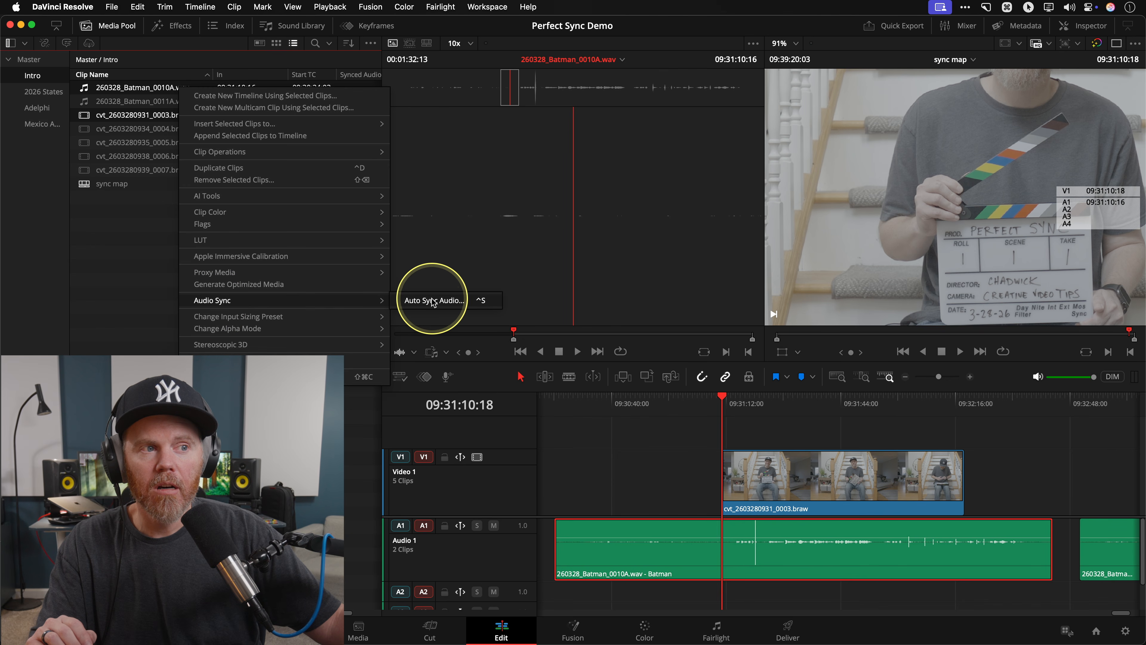
click(447, 301)
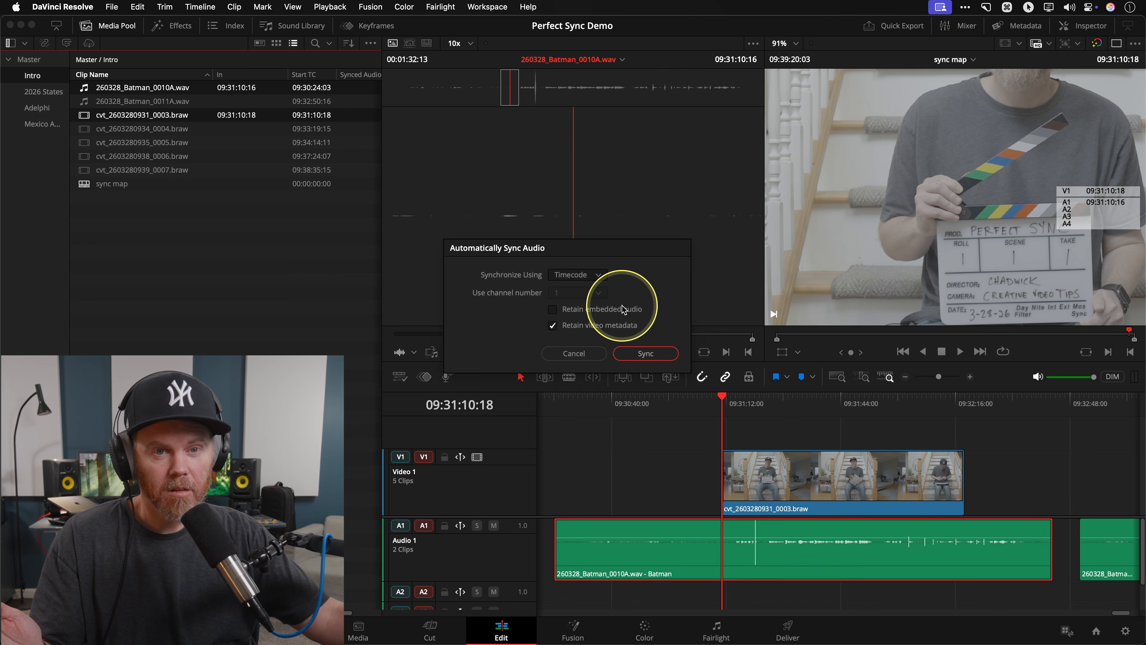
click(589, 274)
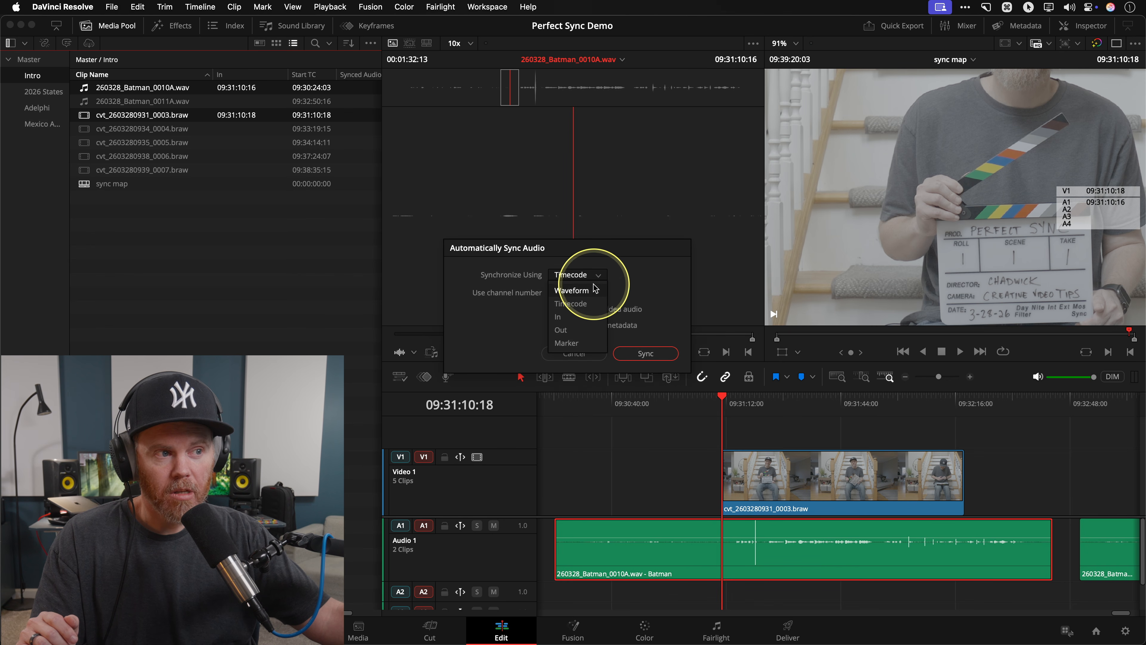
click(567, 322)
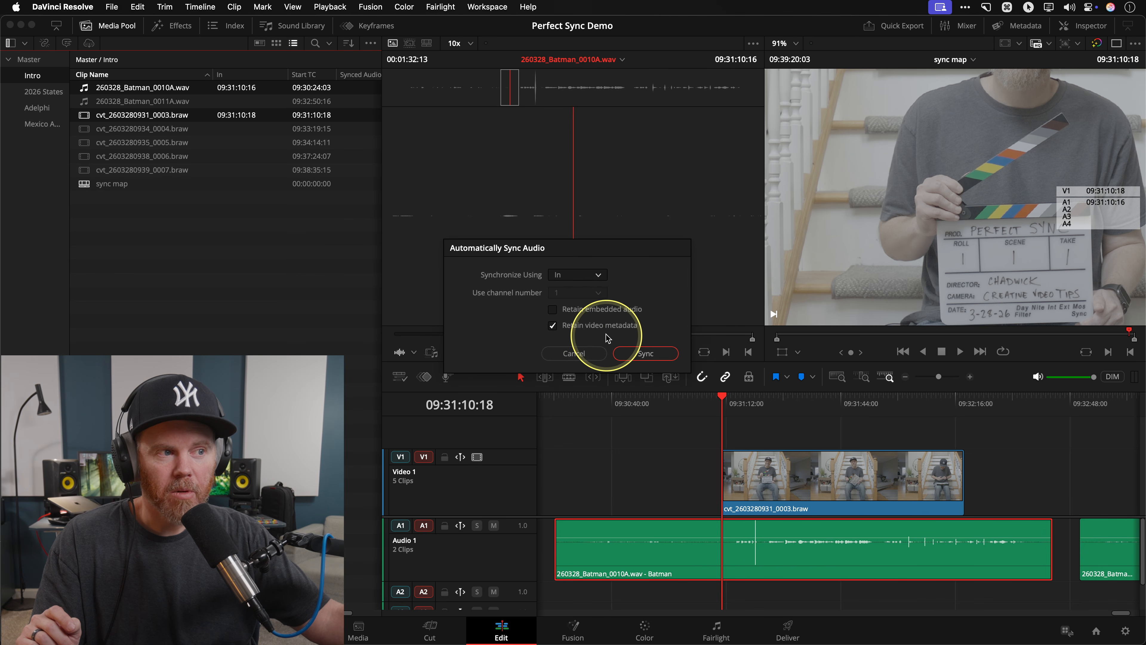
click(646, 353)
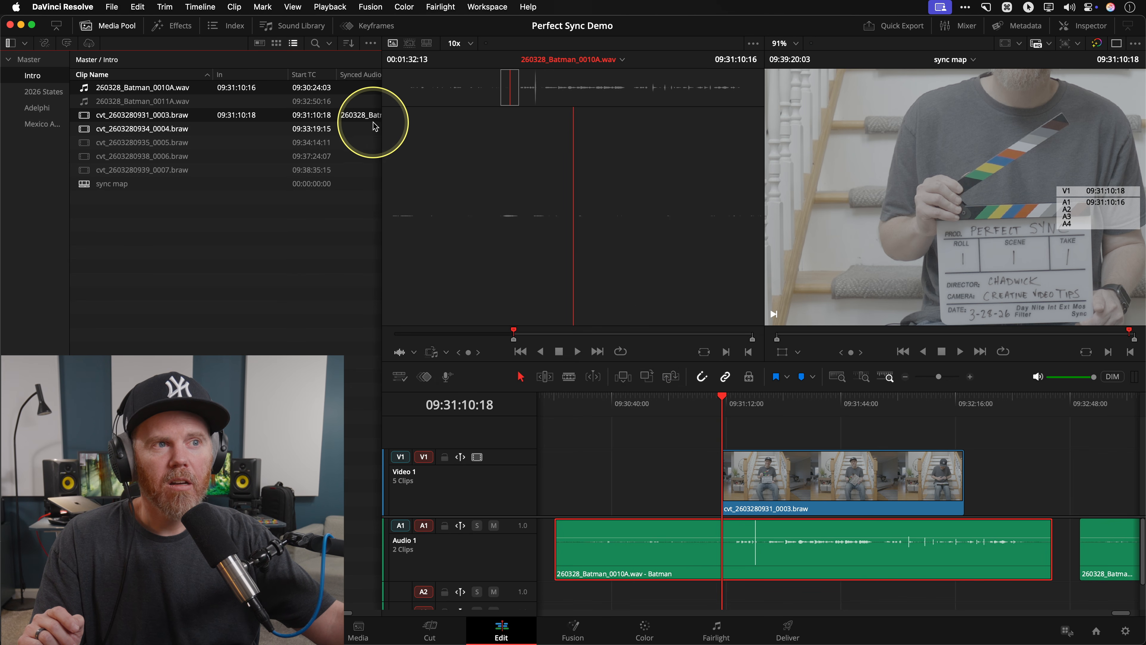
click(392, 128)
drag(381, 128, 457, 135)
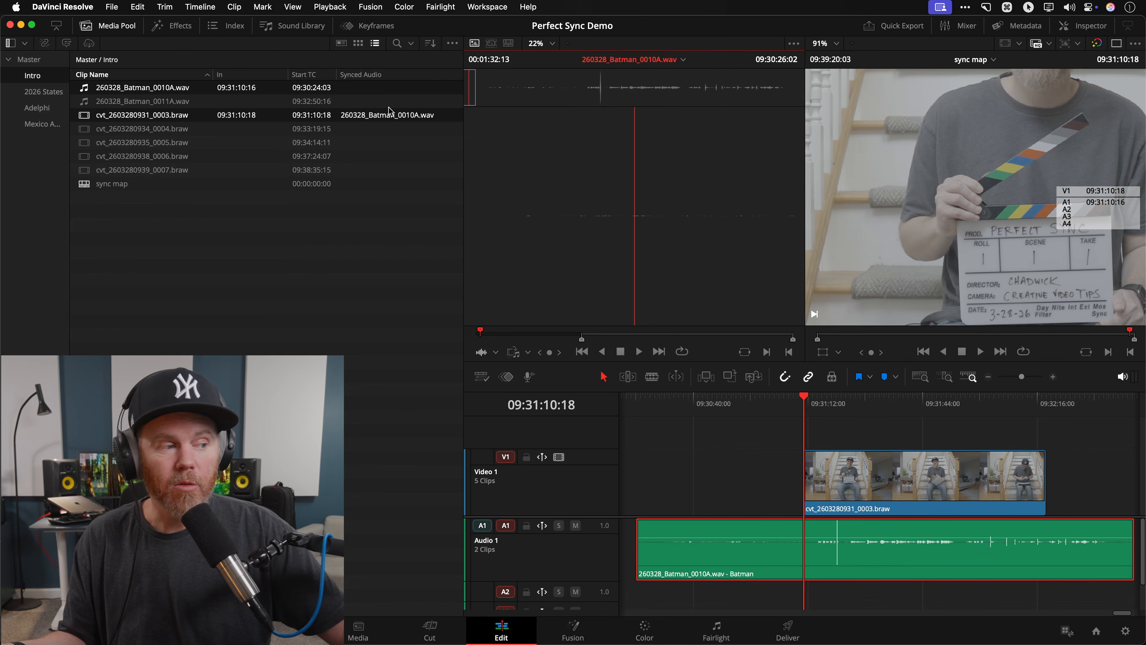
drag(726, 438, 880, 574)
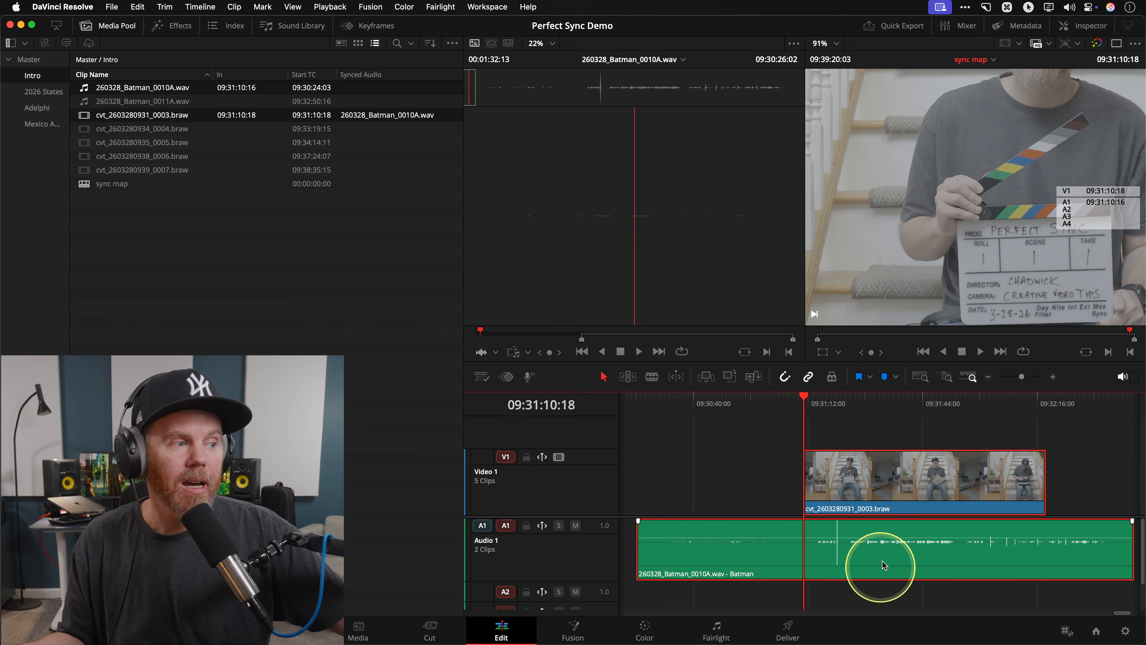
right_click(827, 480)
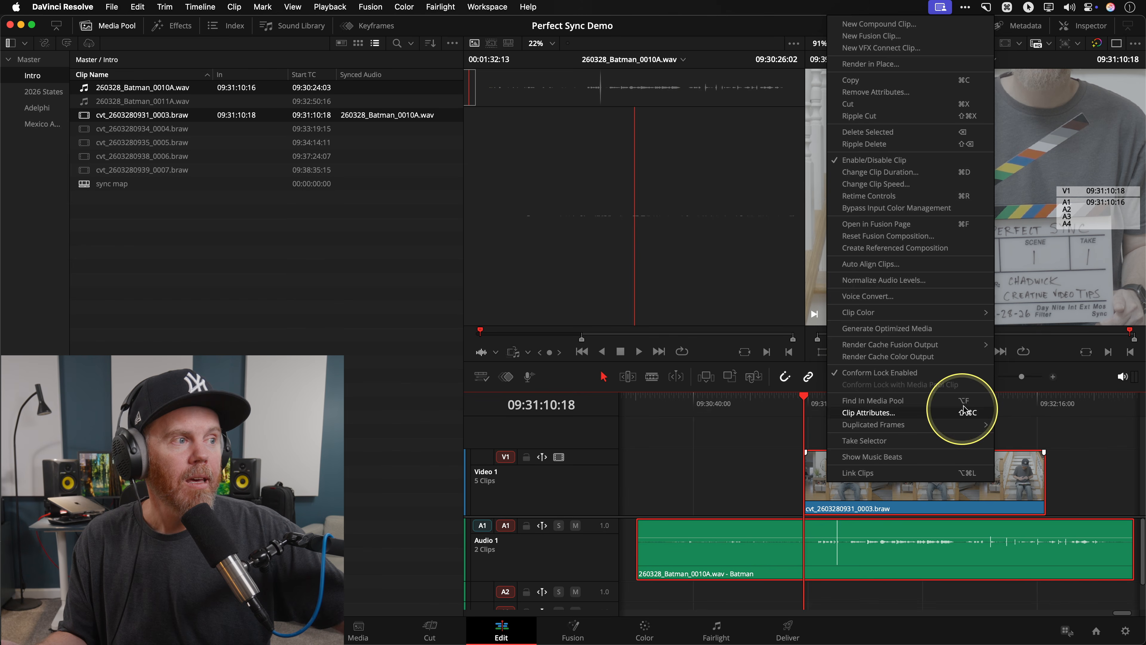
click(898, 265)
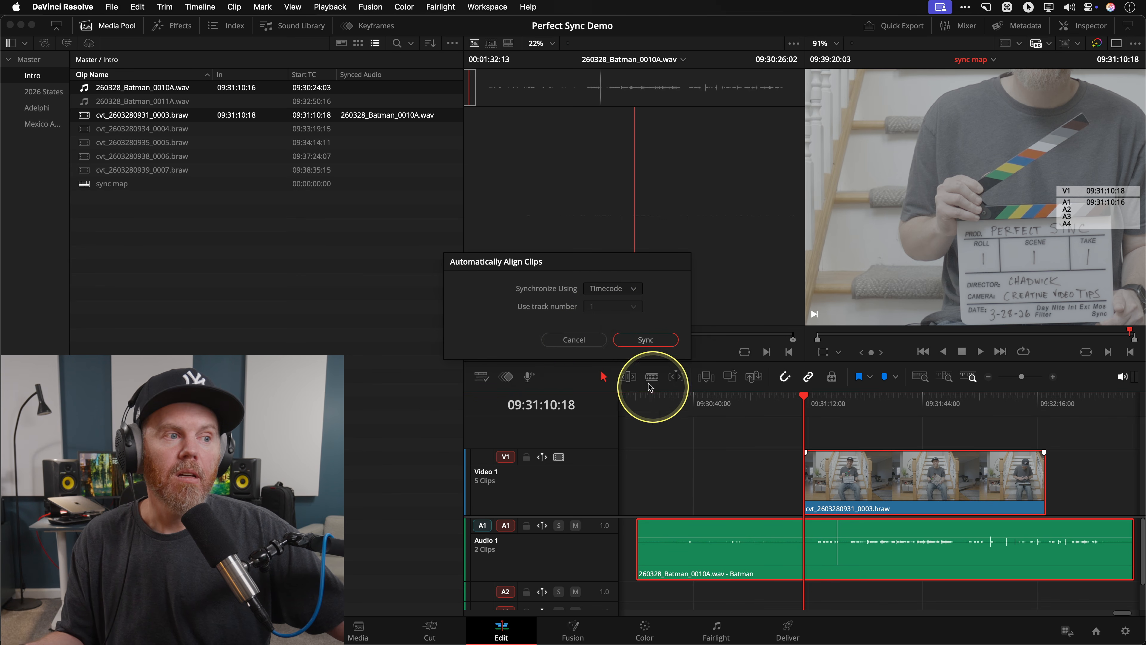
click(588, 344)
click(699, 436)
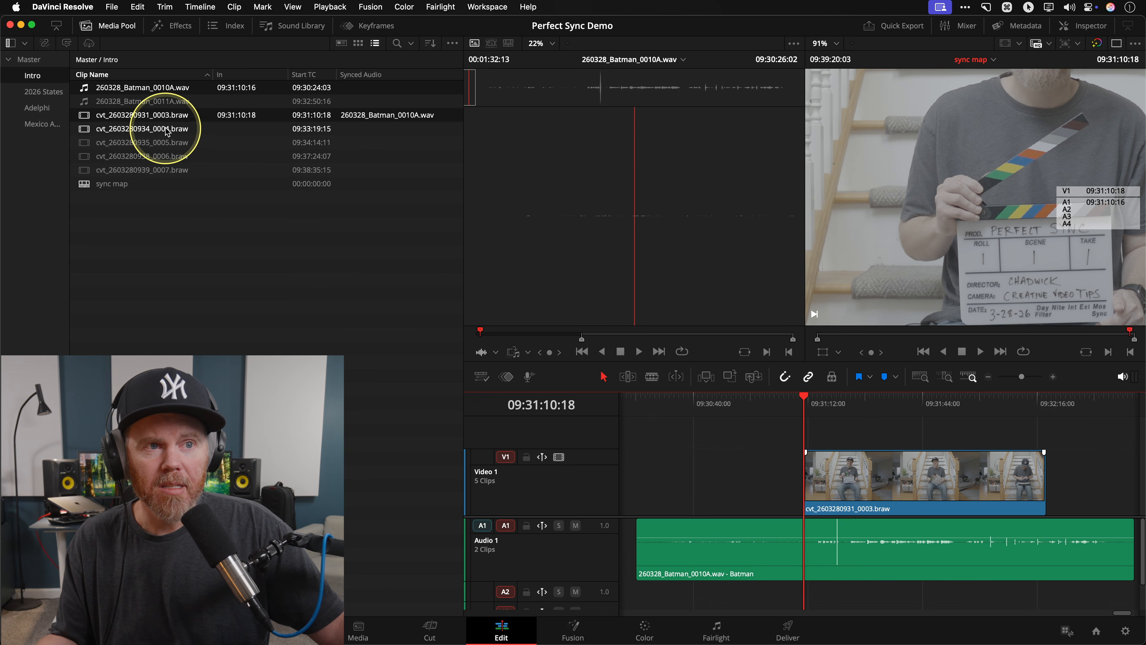
click(888, 410)
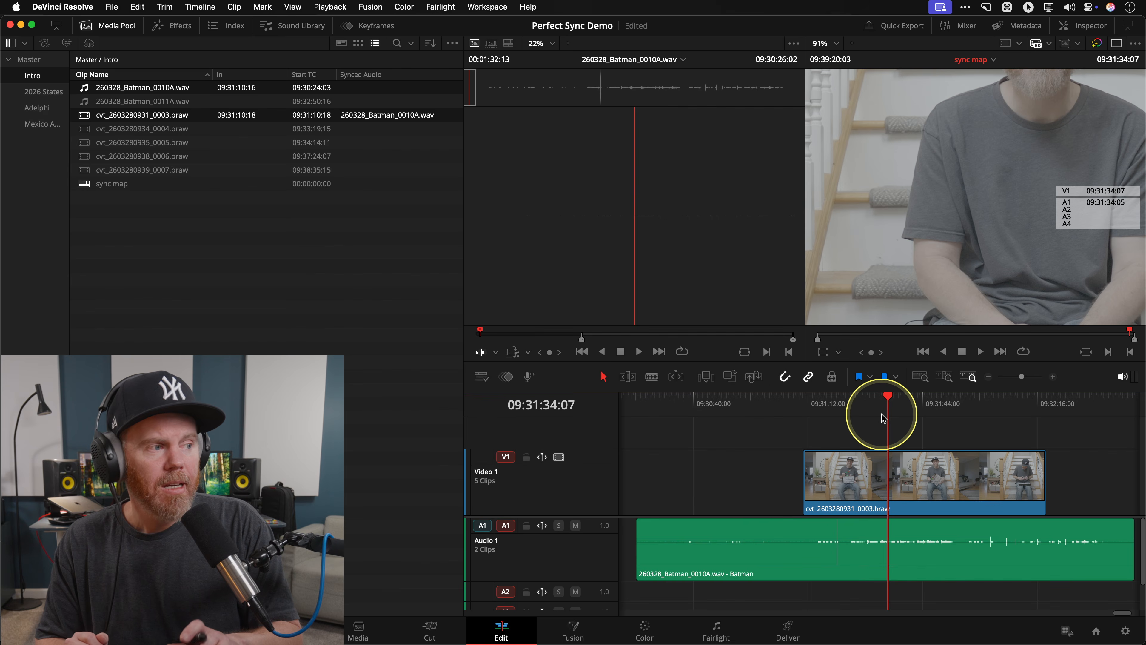
key(Down)
key(Down)
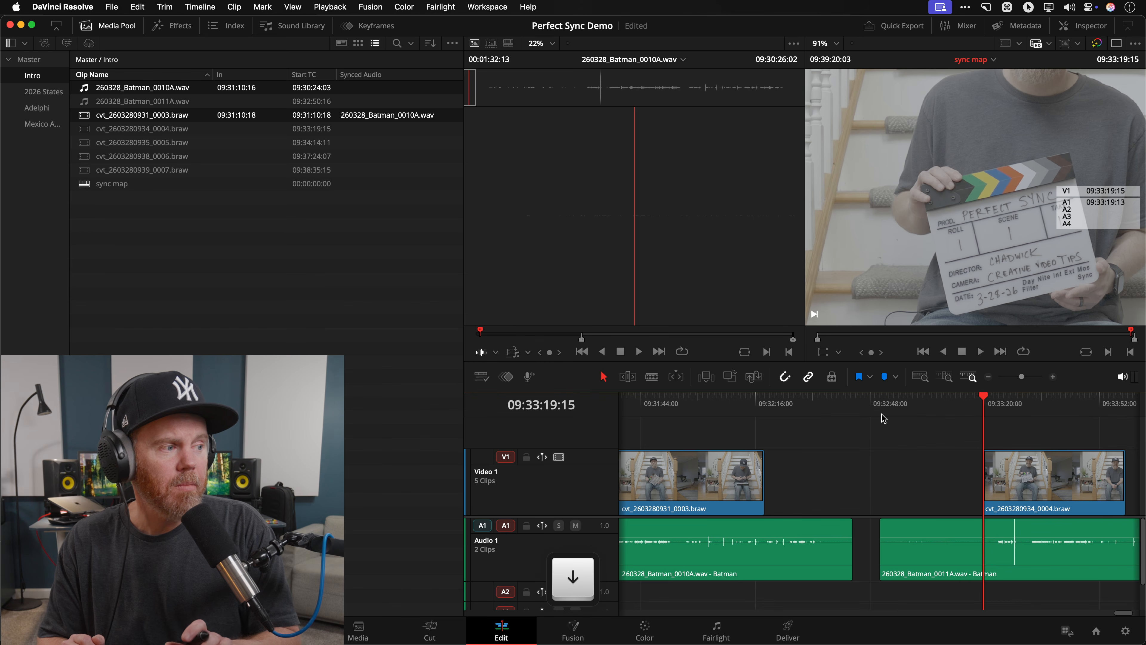
key(f)
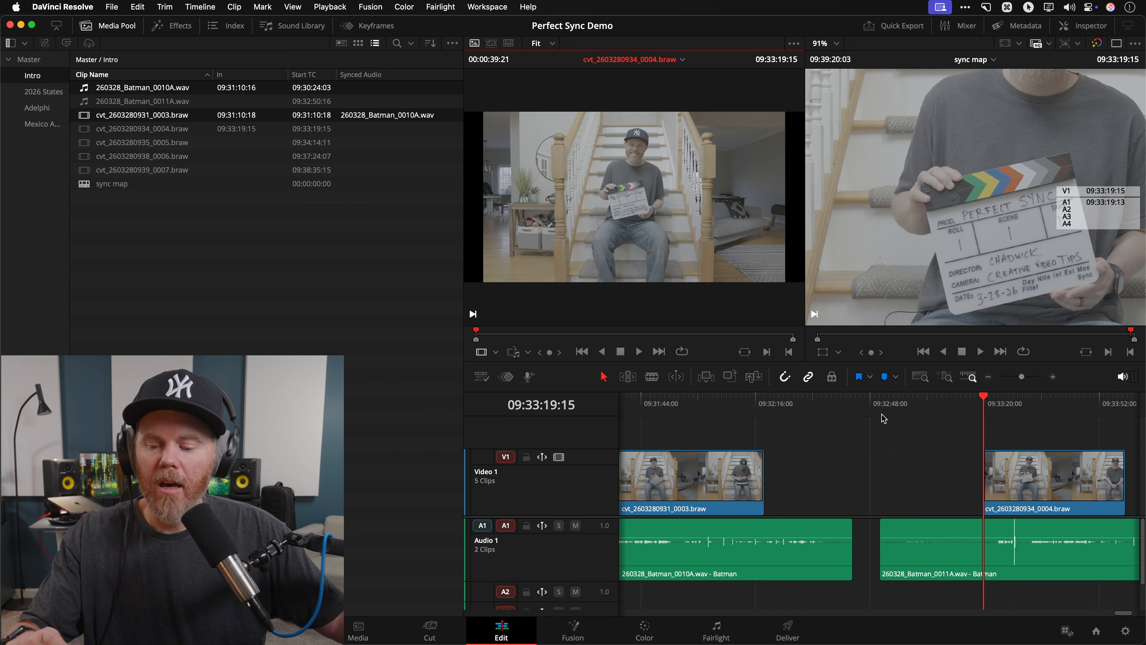
key(alt+f)
super+click(151, 103)
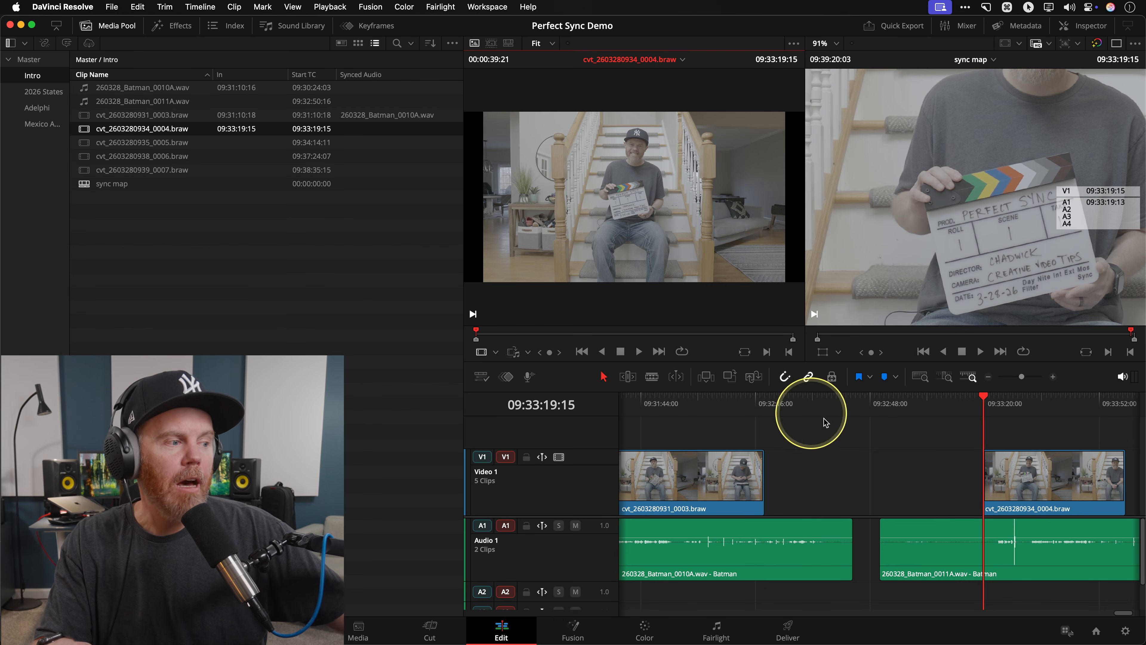
click(972, 545)
scroll(939, 545, right, 3)
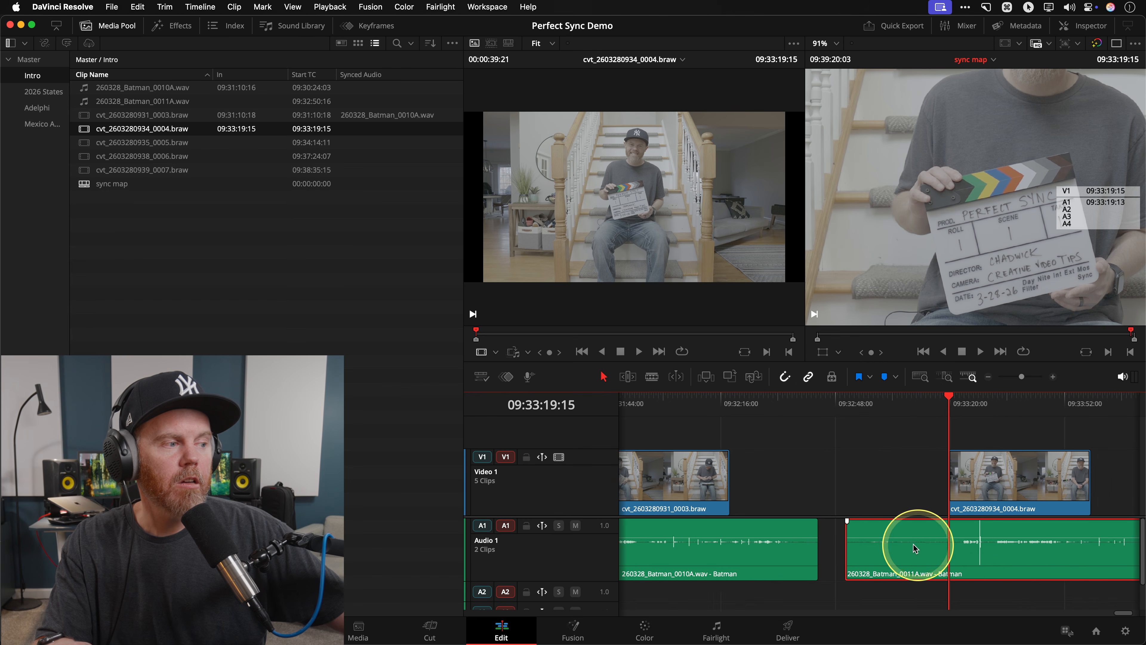
scroll(903, 609, up, 2)
key(f)
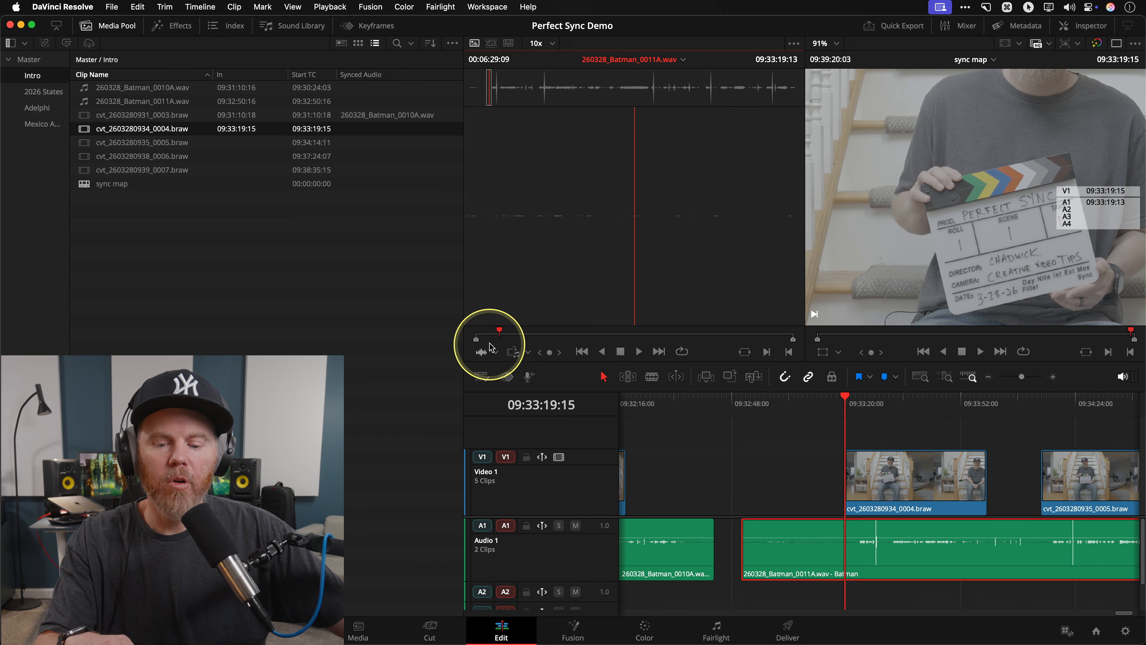
key(i)
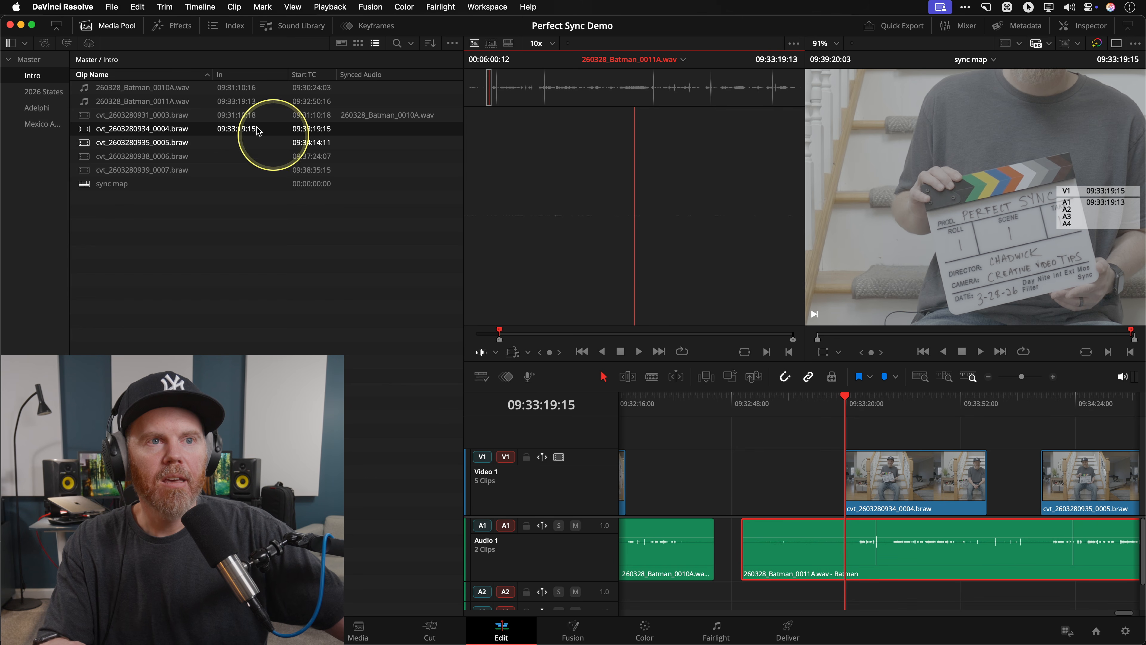
super+click(238, 101)
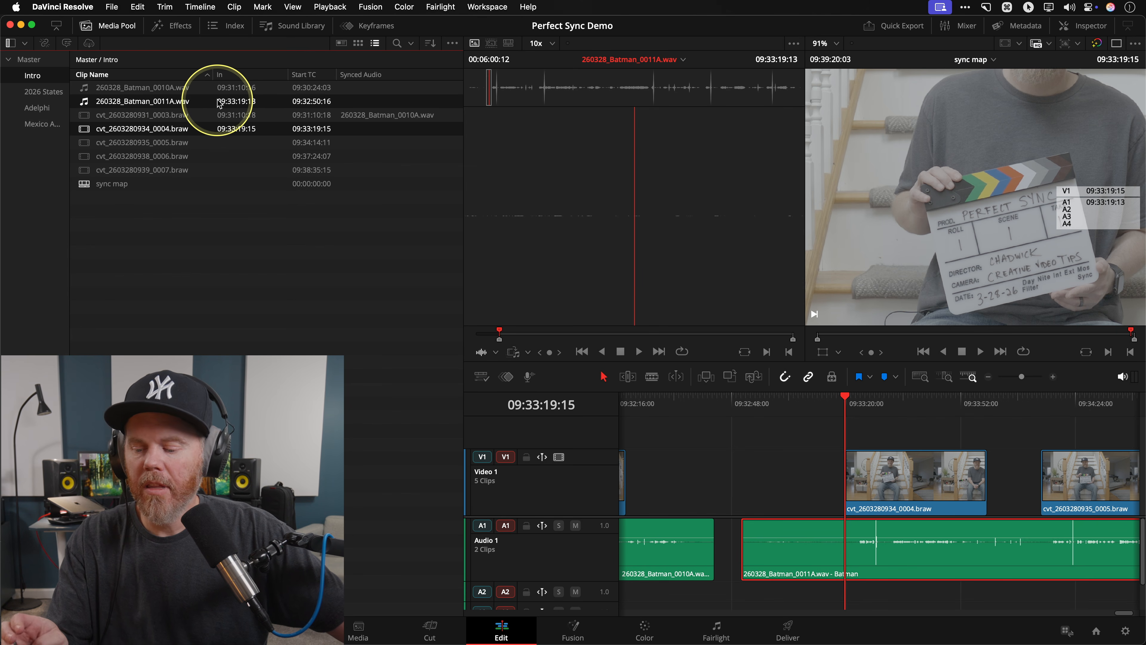
key(ctrl+s)
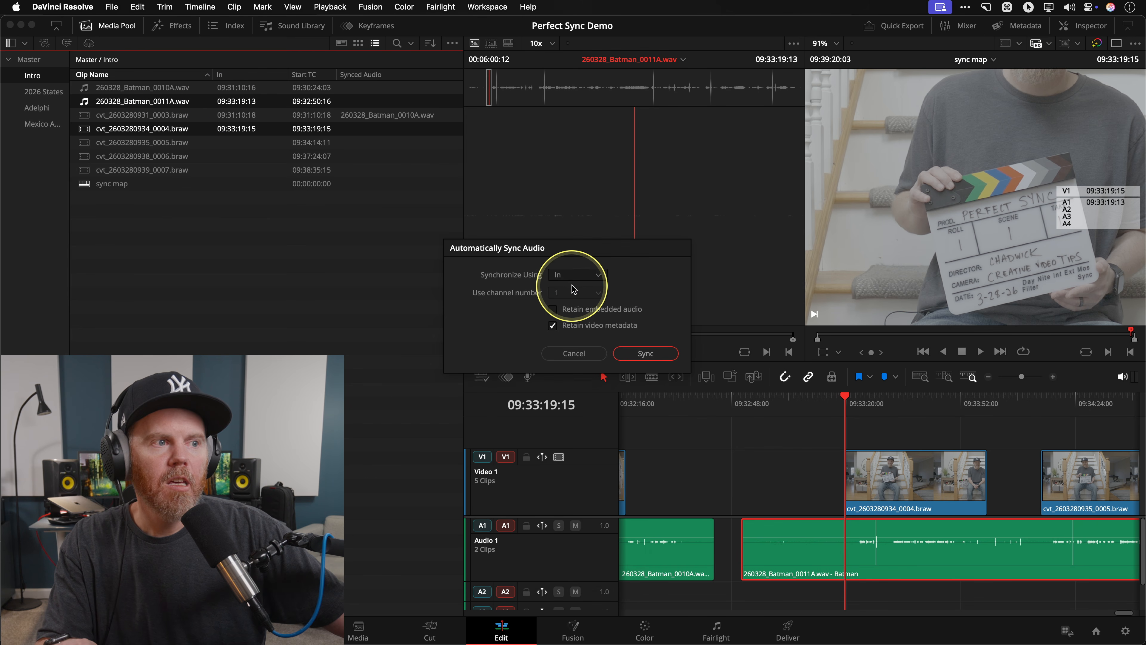
click(646, 353)
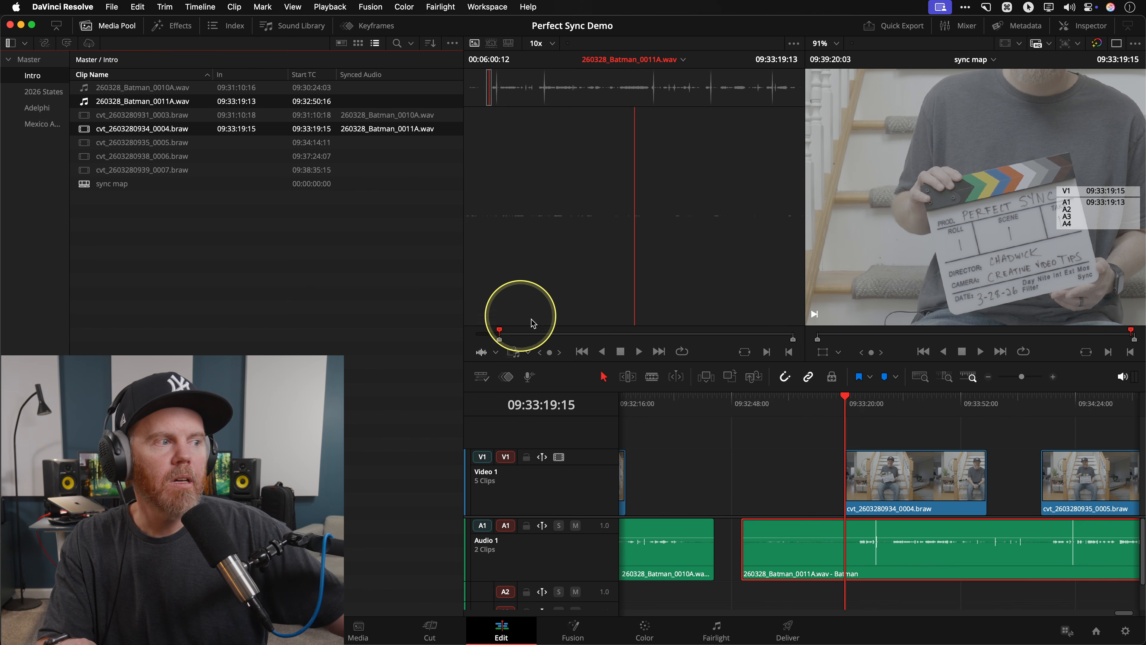
key(Down)
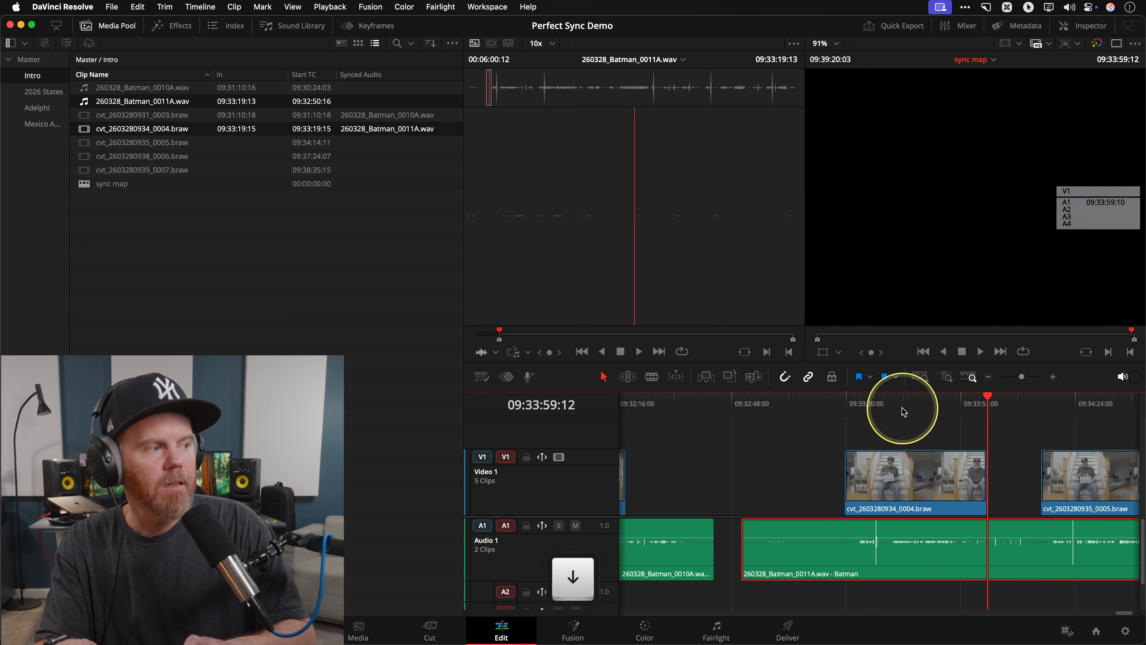
key(shift+super+a)
scroll(880, 465, right, 5)
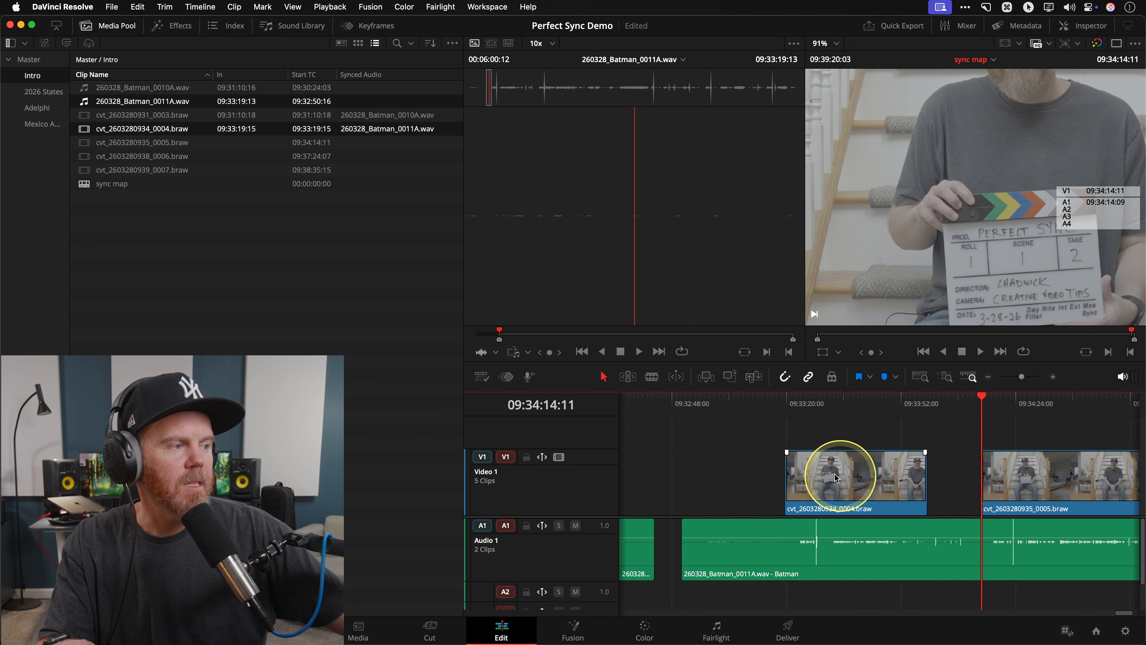
key(f)
key(i)
key(alt)
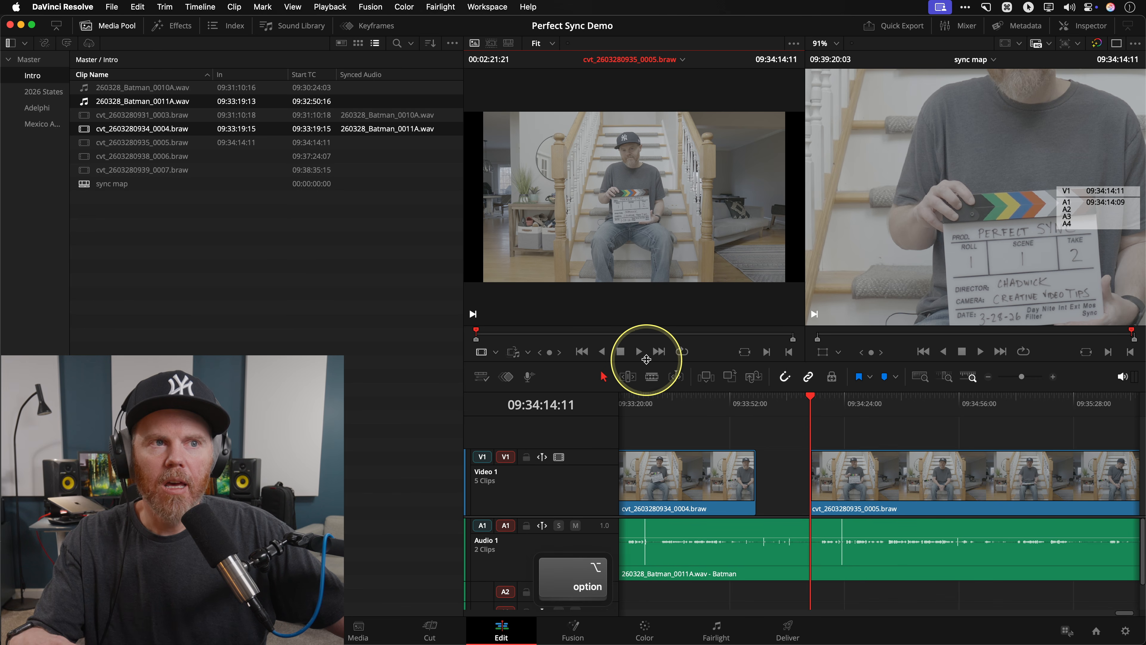
key(alt+f)
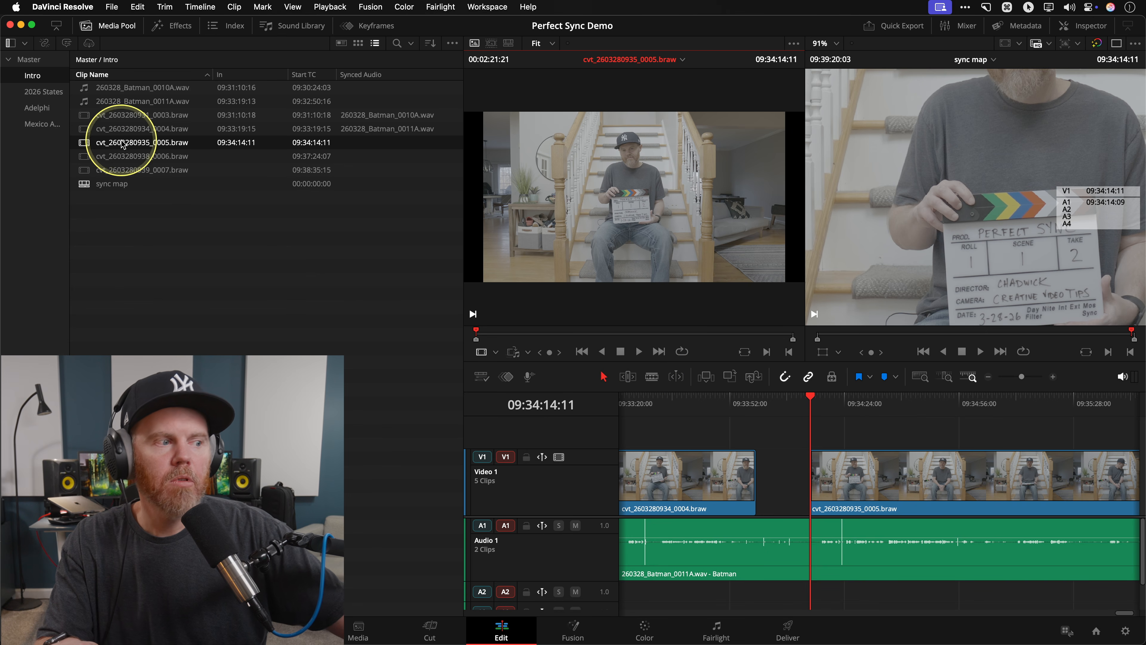
click(879, 566)
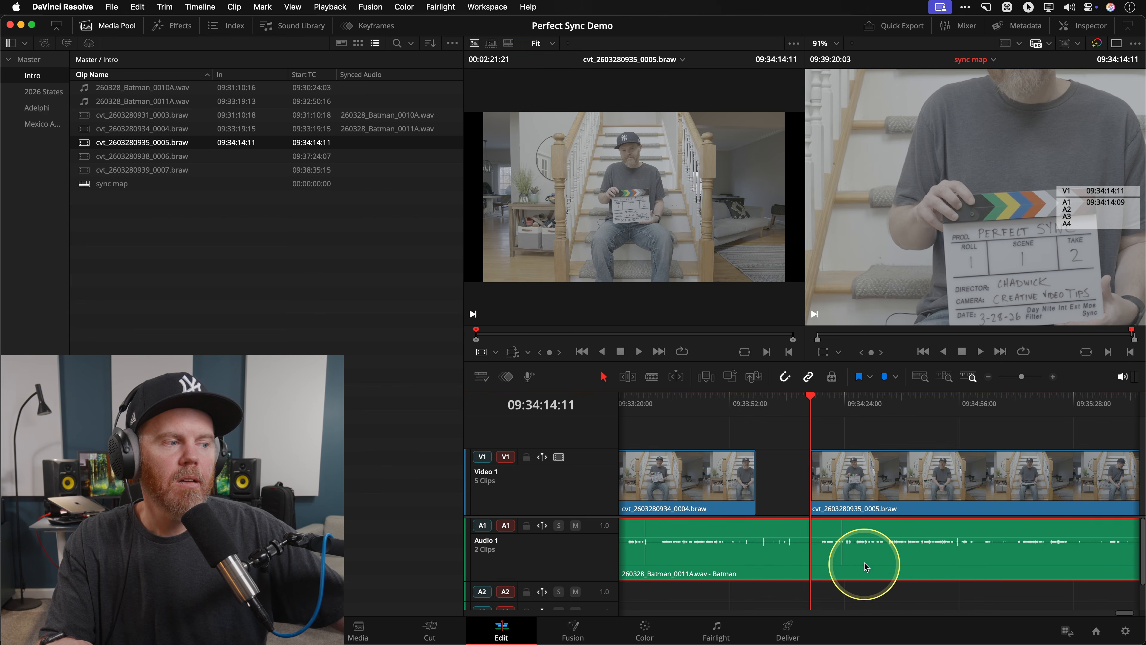
key(f)
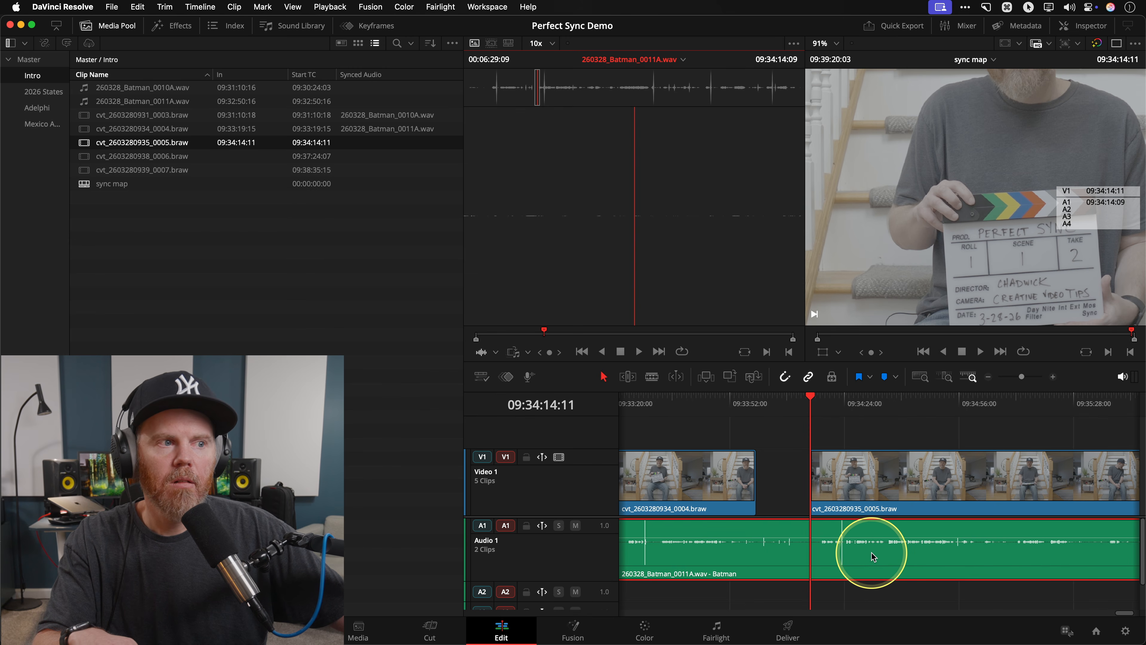
key(i)
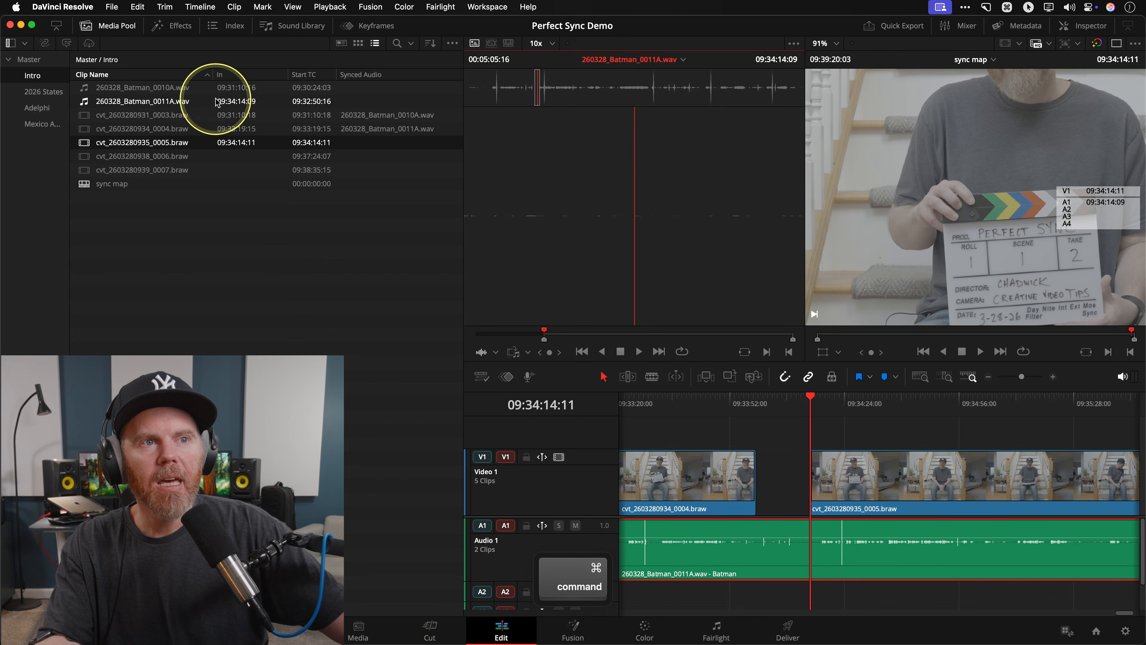
super+click(263, 99)
super+click(269, 113)
key(super+s)
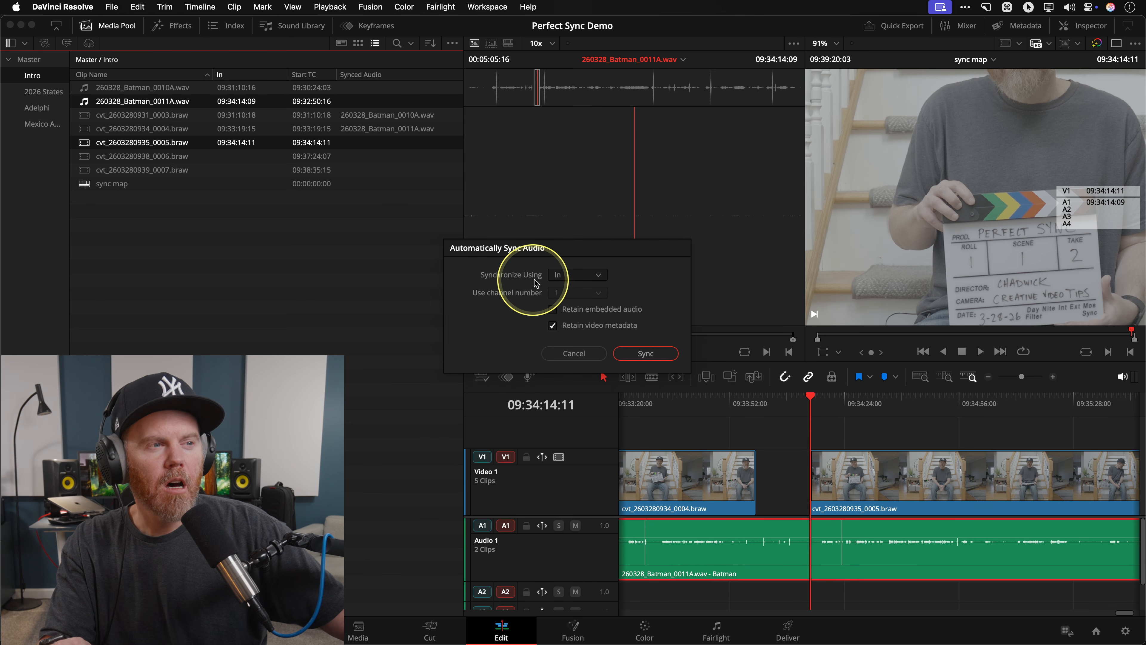
click(668, 360)
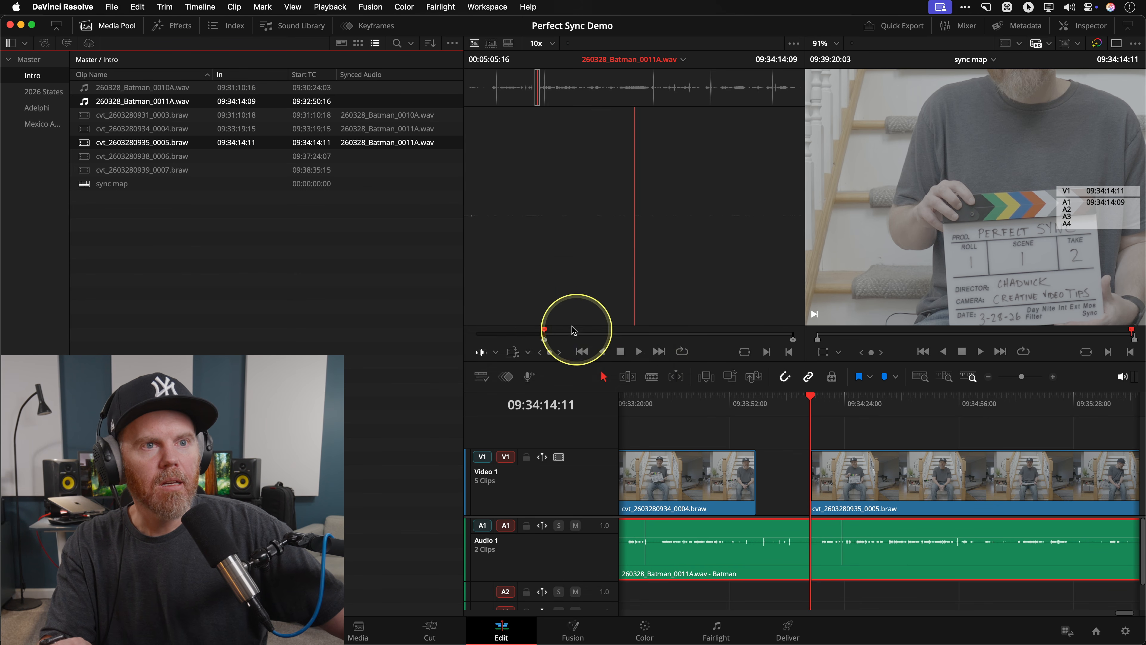
click(904, 406)
key(Down)
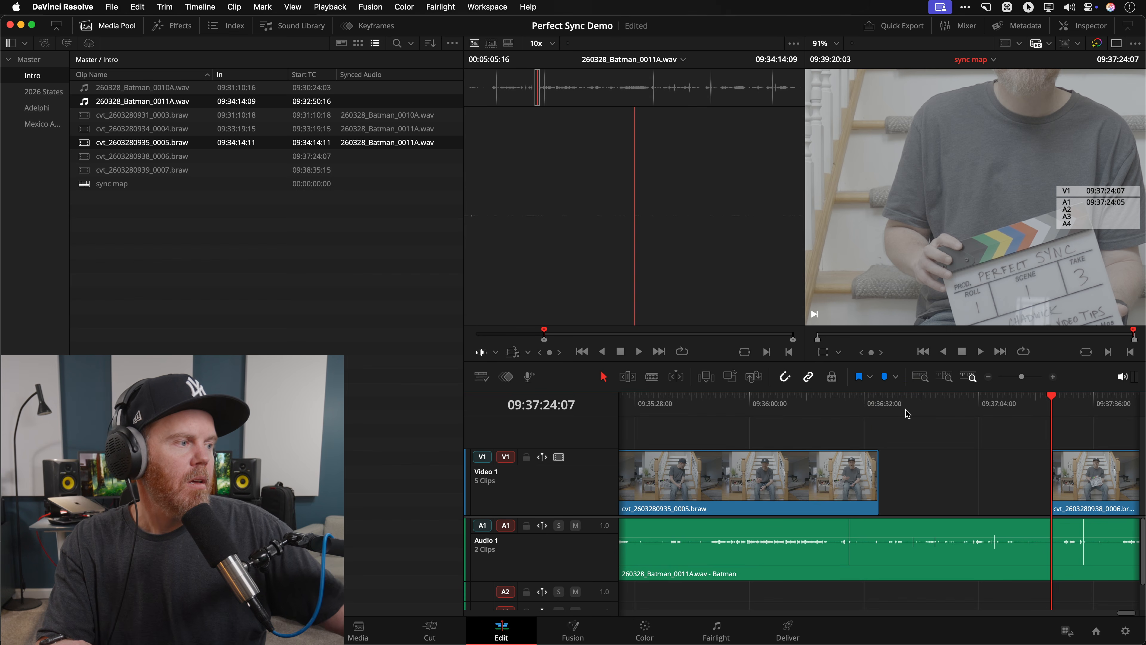
key(f)
key(i)
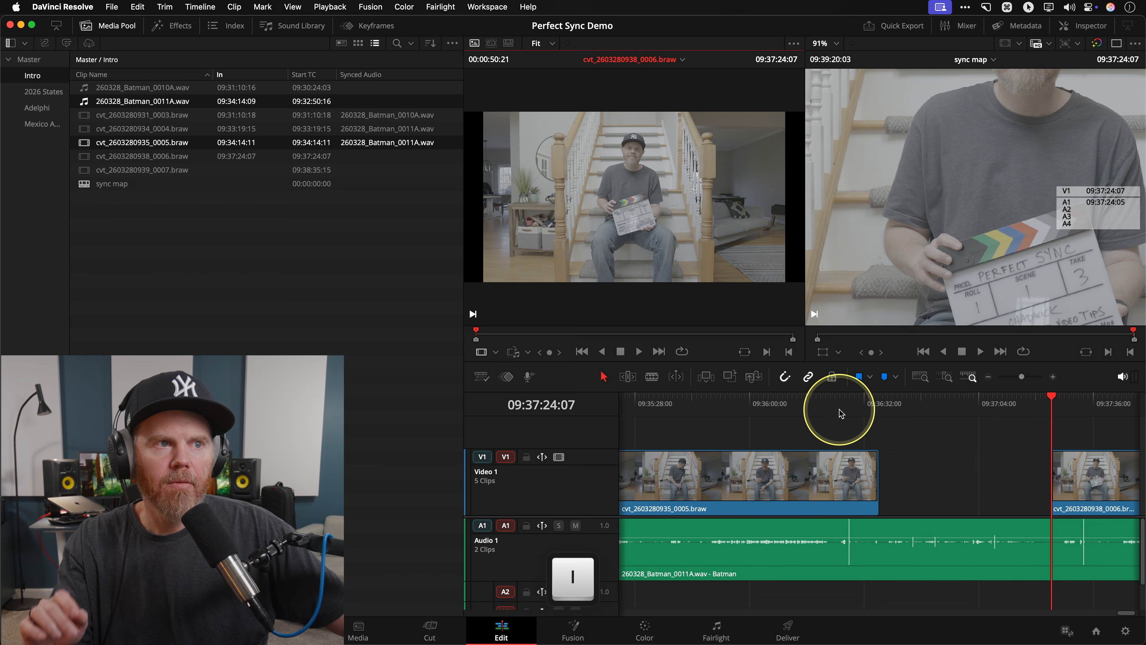
key(alt+f)
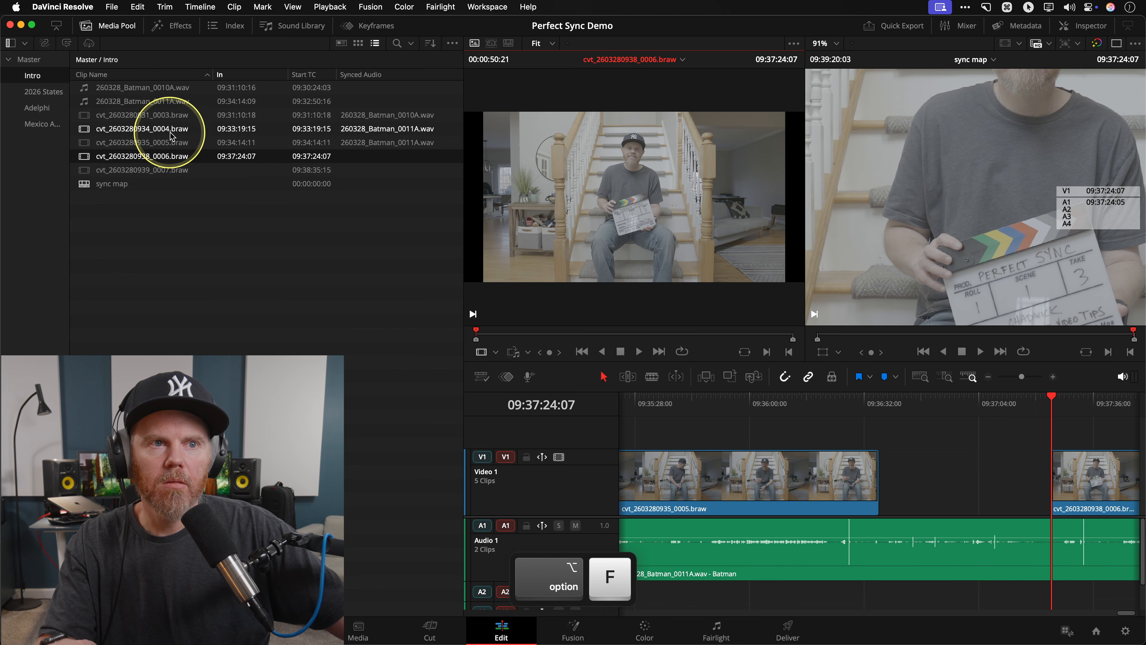
drag(1093, 591, 1062, 561)
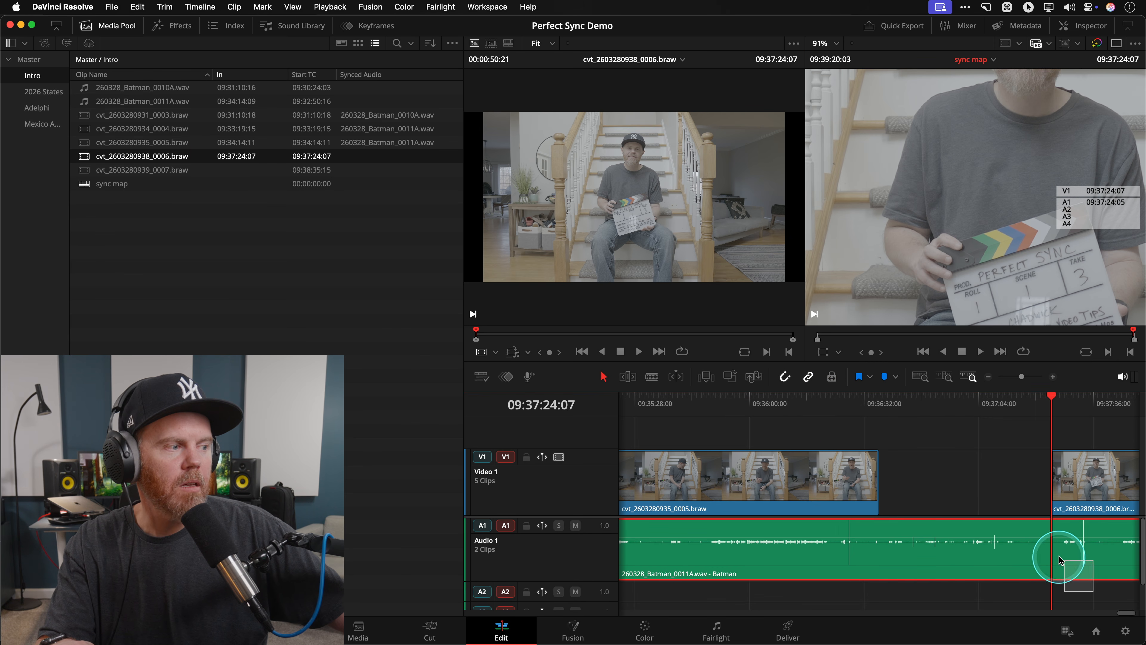
scroll(857, 538, right, 5)
key(f)
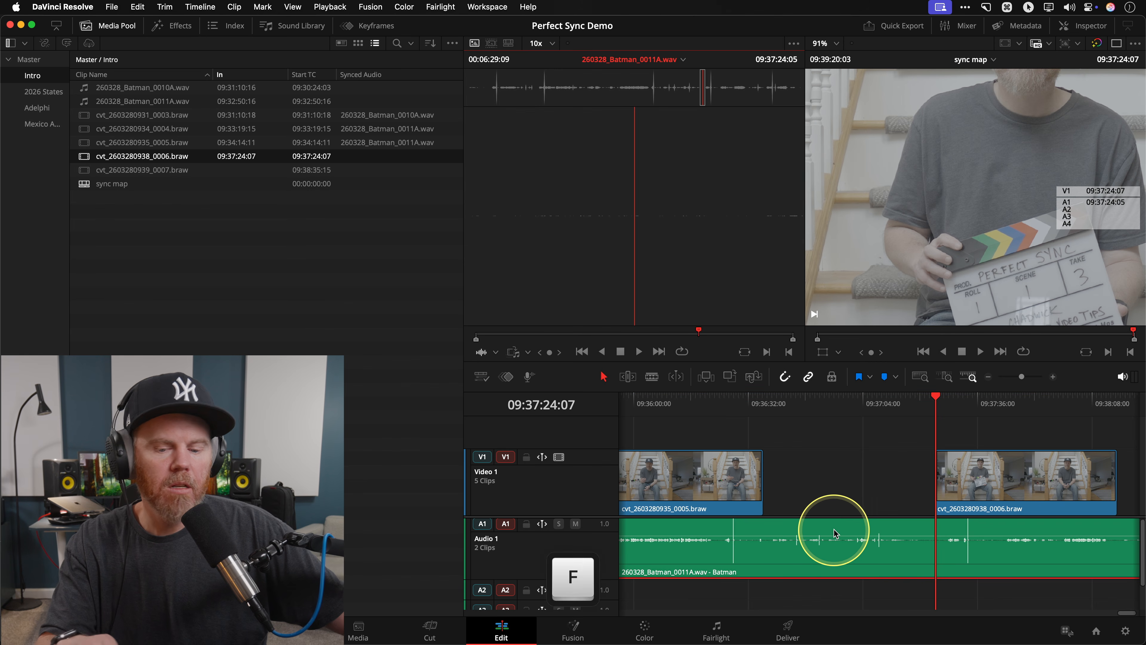
key(i)
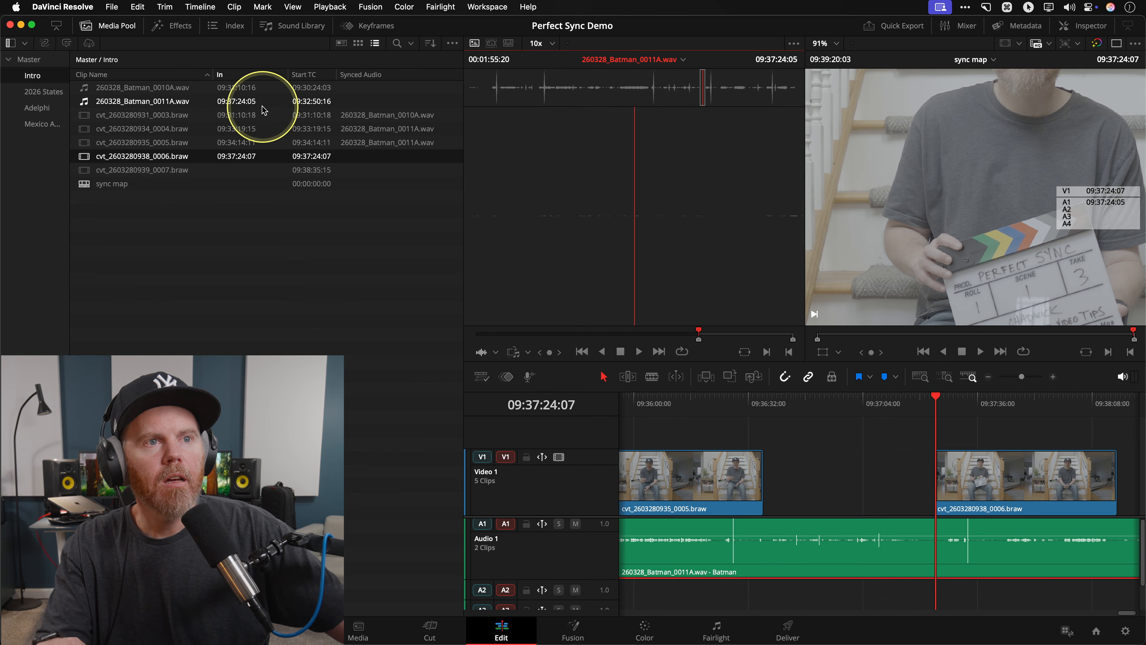
super+click(176, 102)
super+click(175, 101)
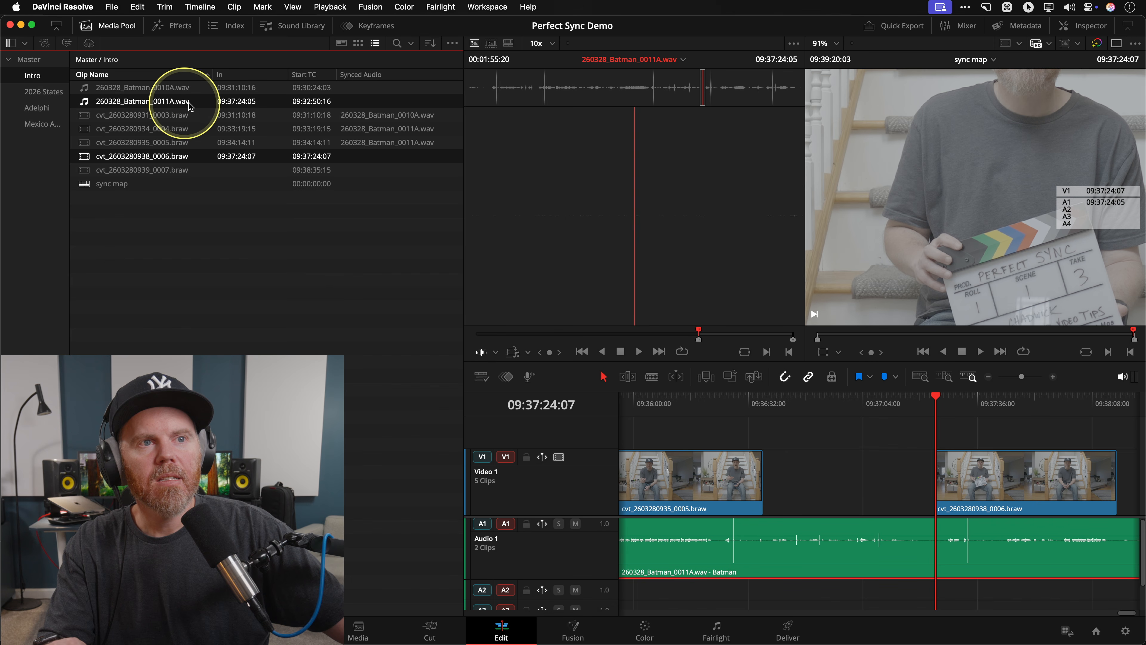
key(super+s)
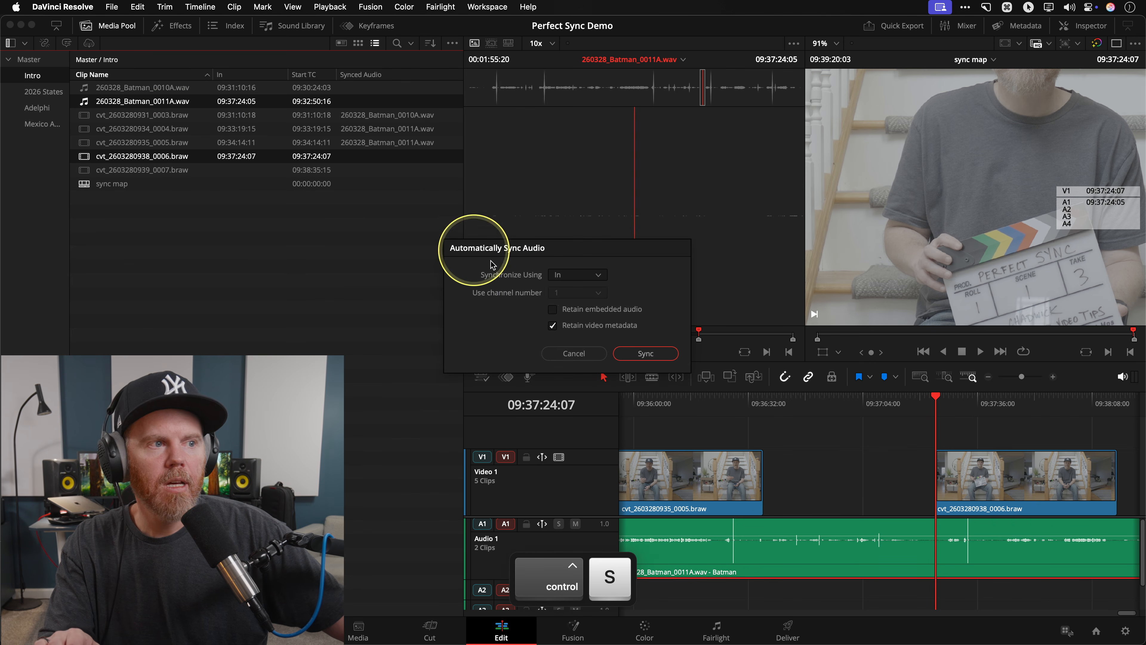
click(656, 354)
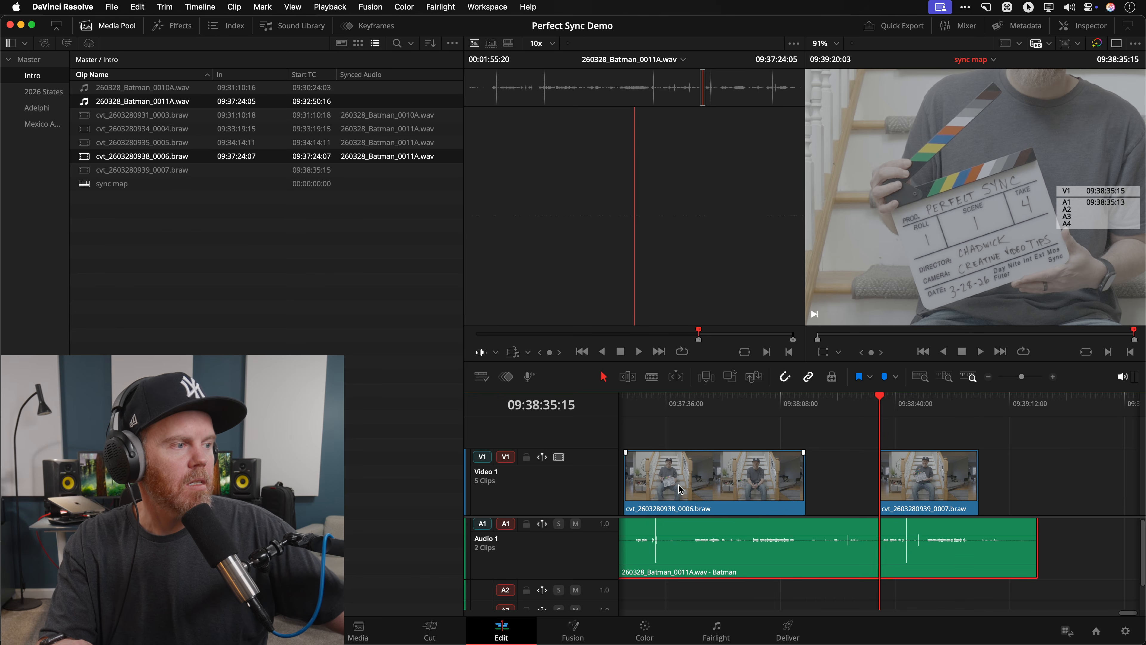
key(f)
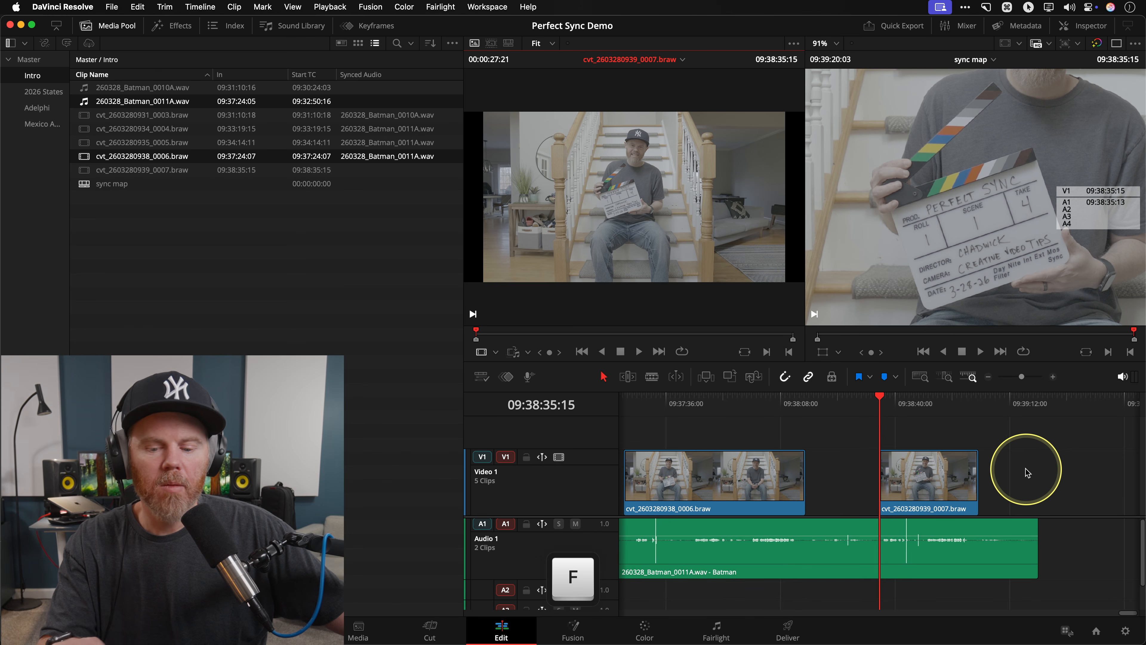
key(alt+f)
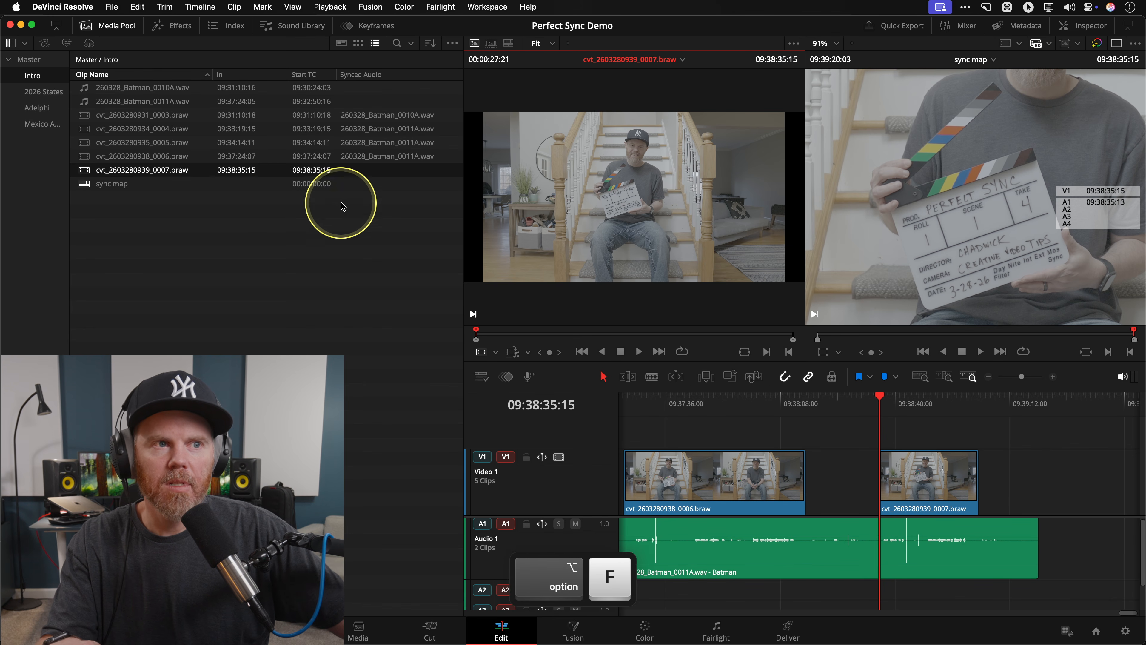
click(1020, 565)
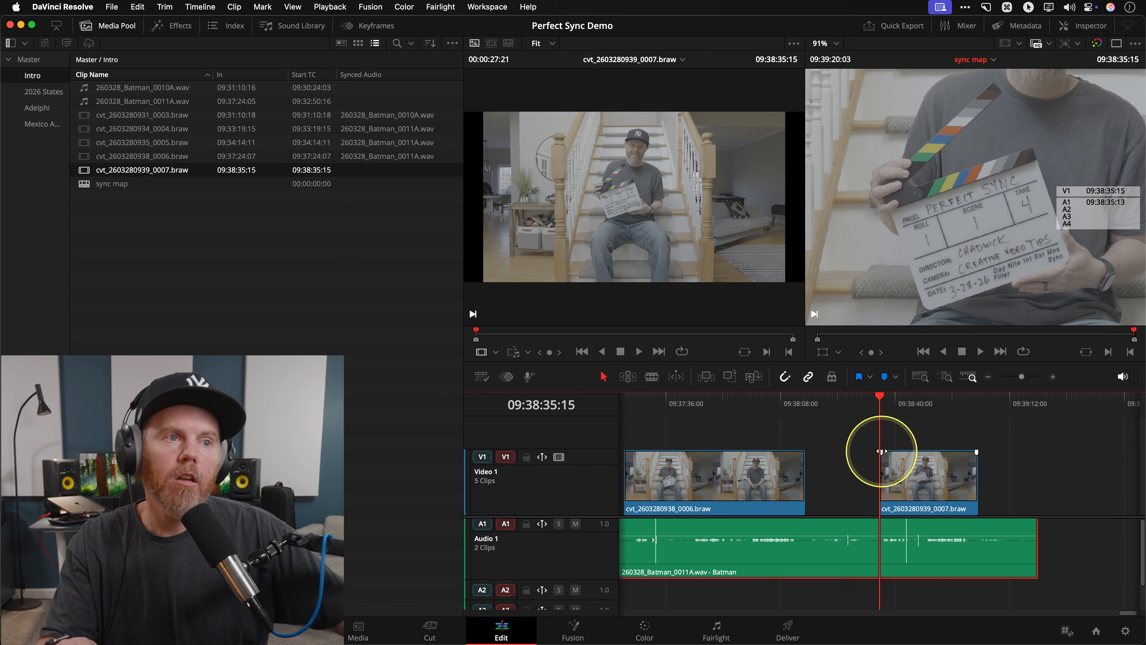
key(f)
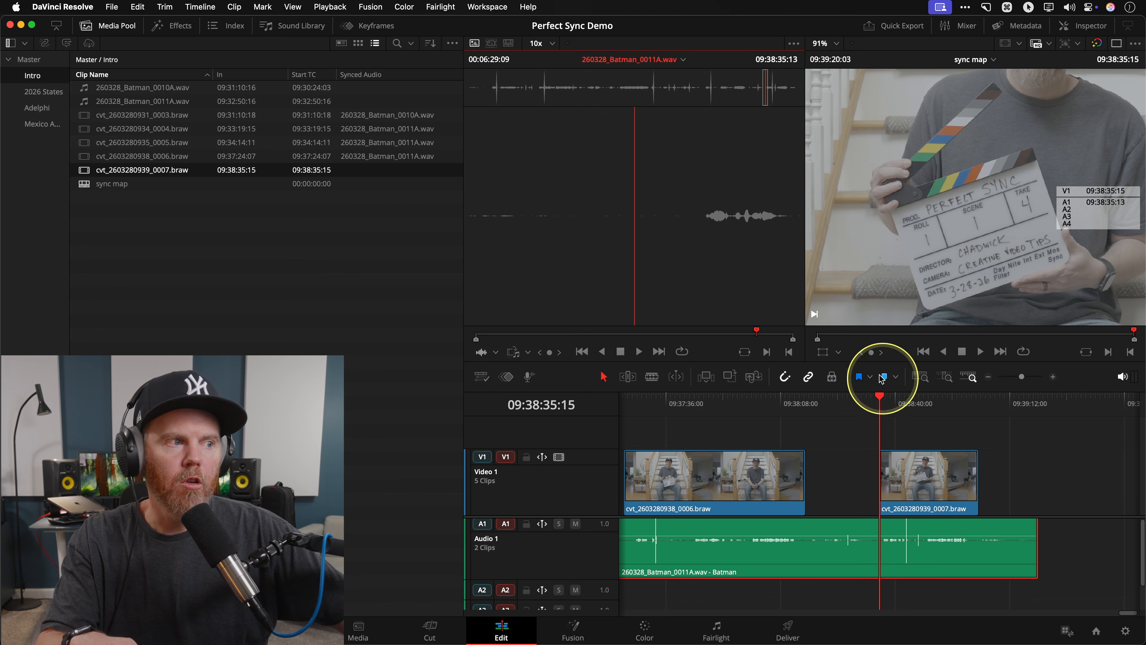
key(i)
super+click(251, 115)
key(ctrl+s)
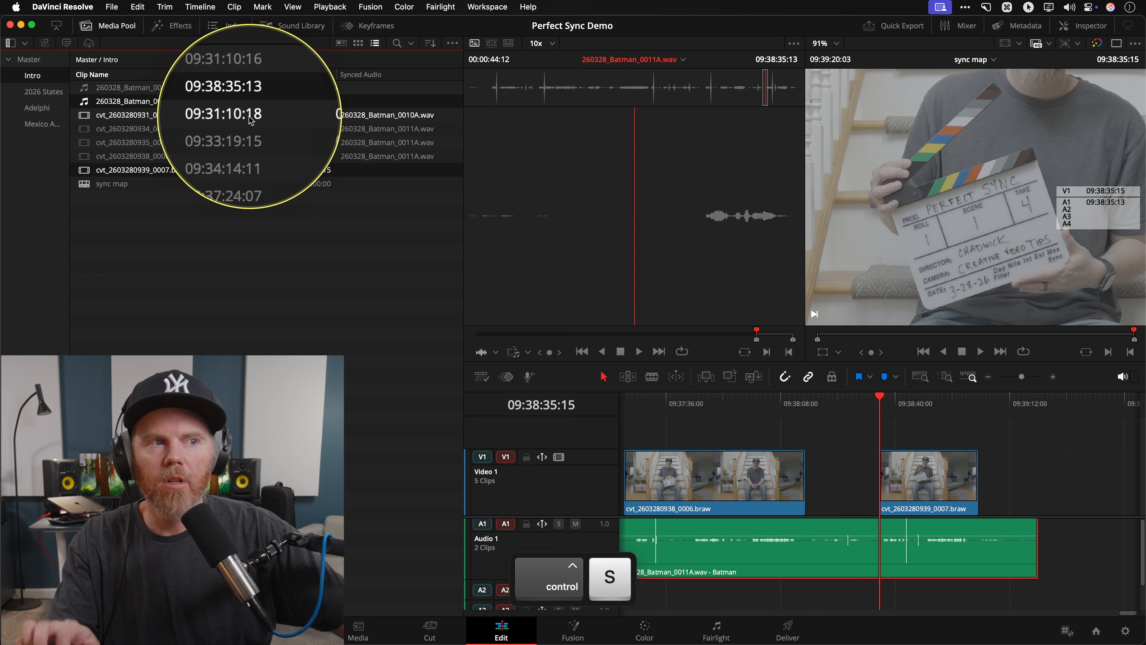
click(651, 354)
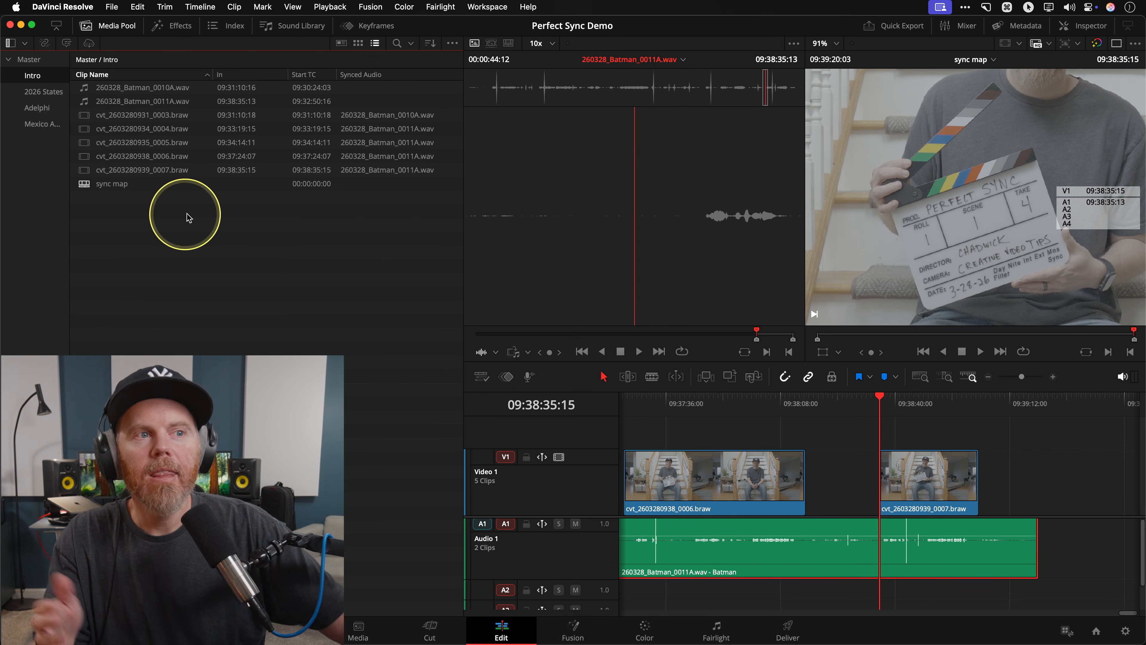
double_click(81, 171)
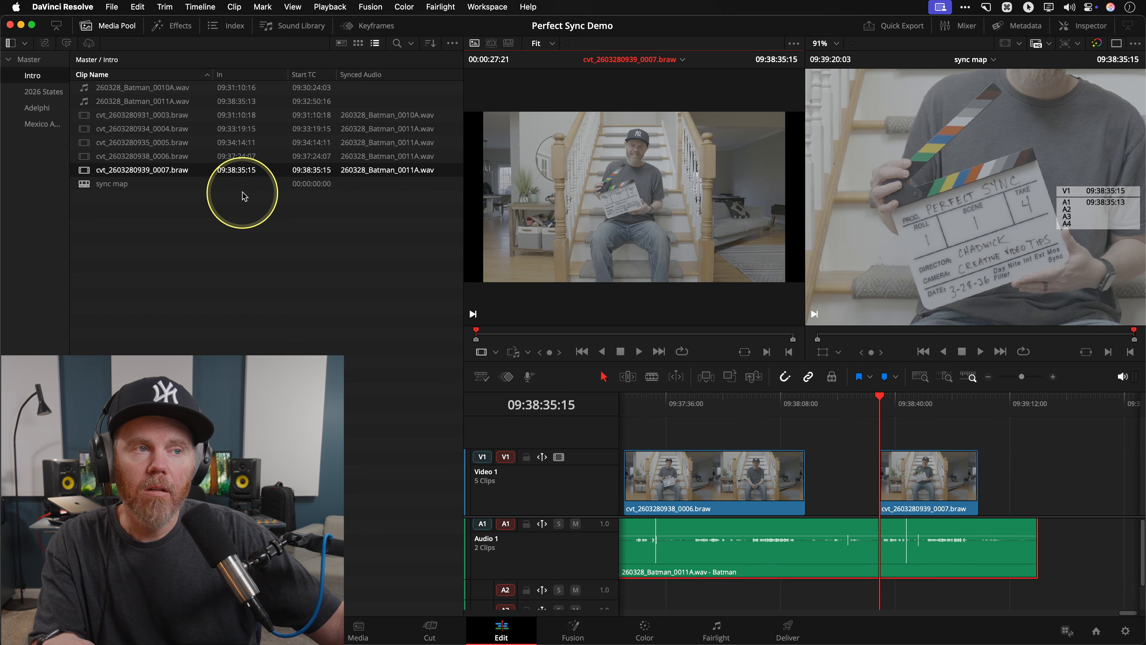
super+click(159, 159)
right_click(166, 171)
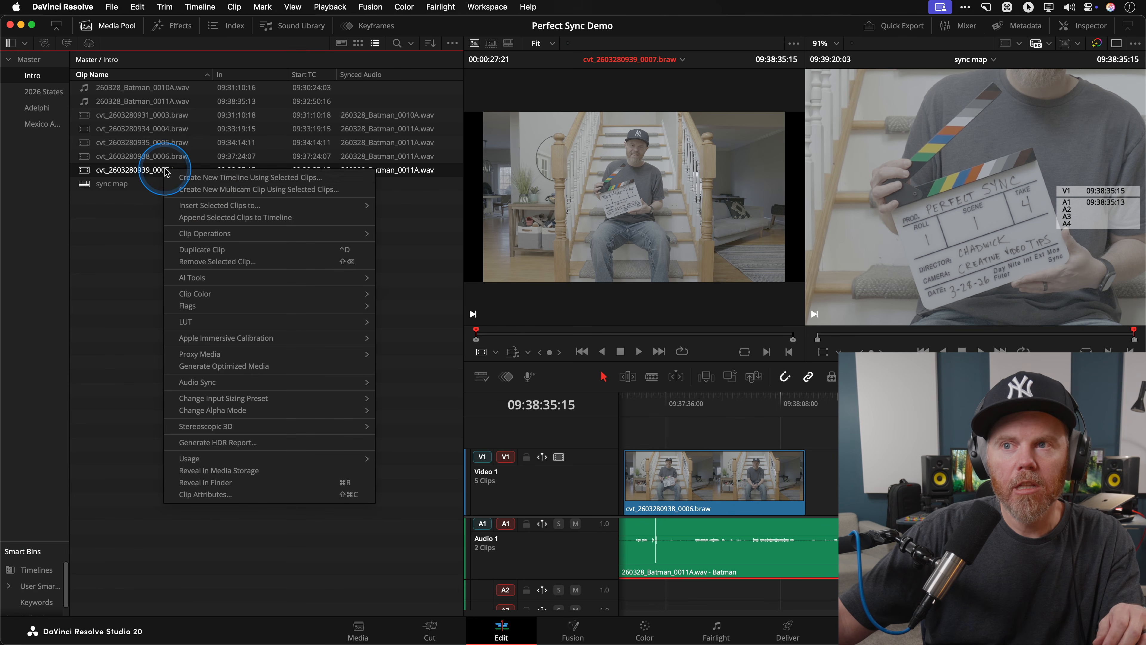
click(246, 493)
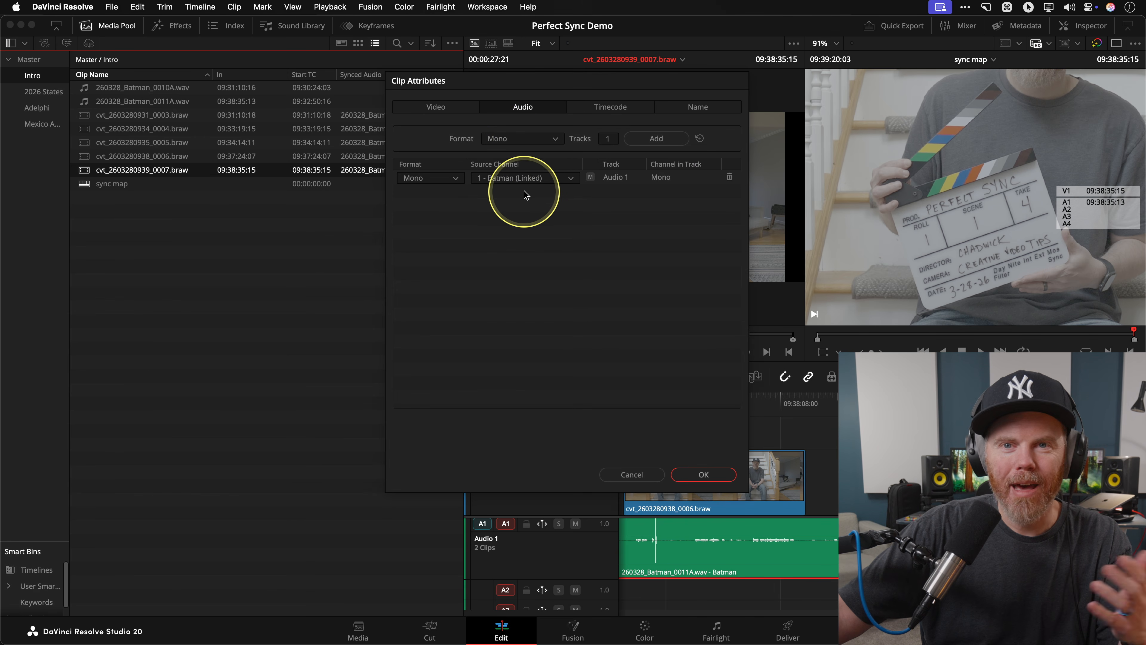
click(703, 474)
click(309, 372)
click(192, 115)
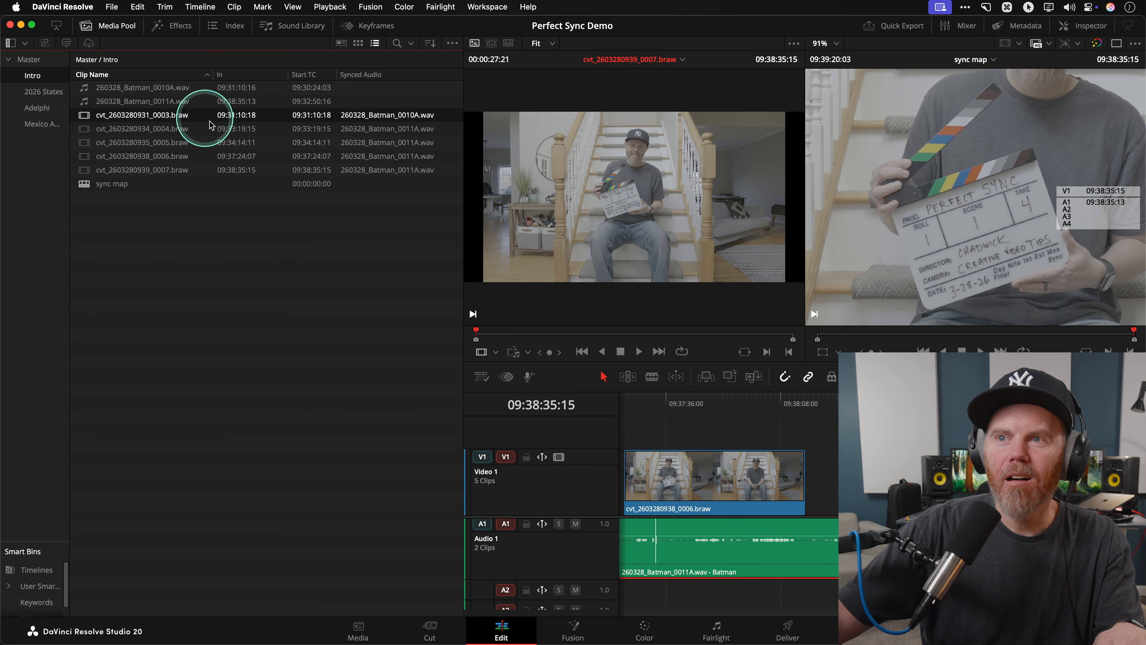
shift+click(158, 169)
right_click(156, 134)
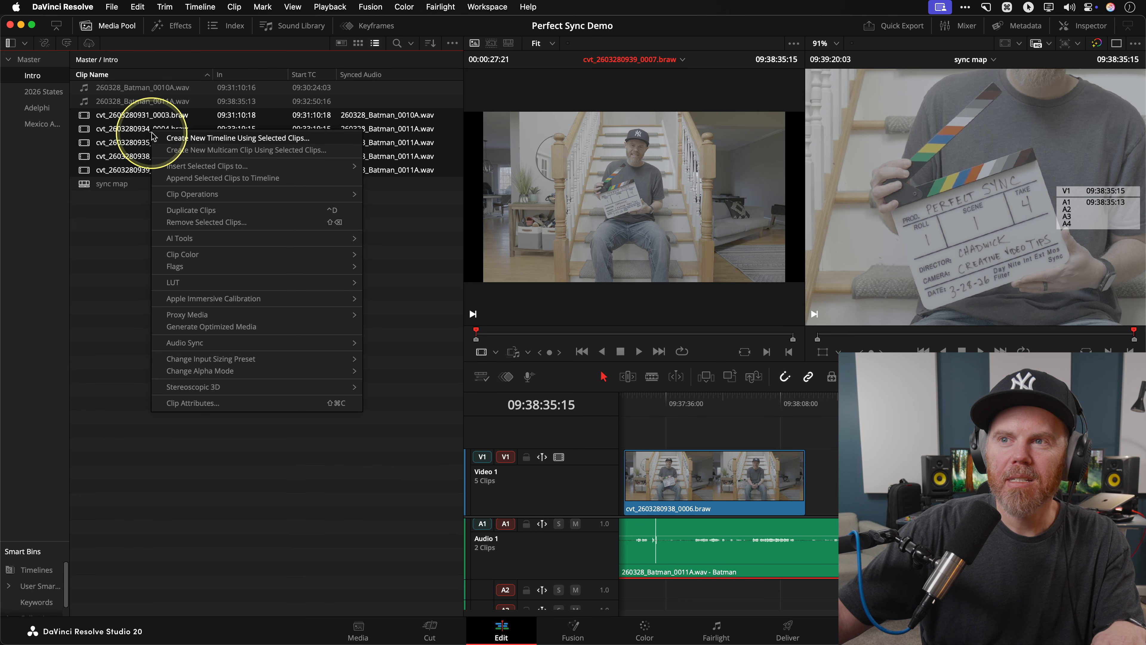
click(194, 139)
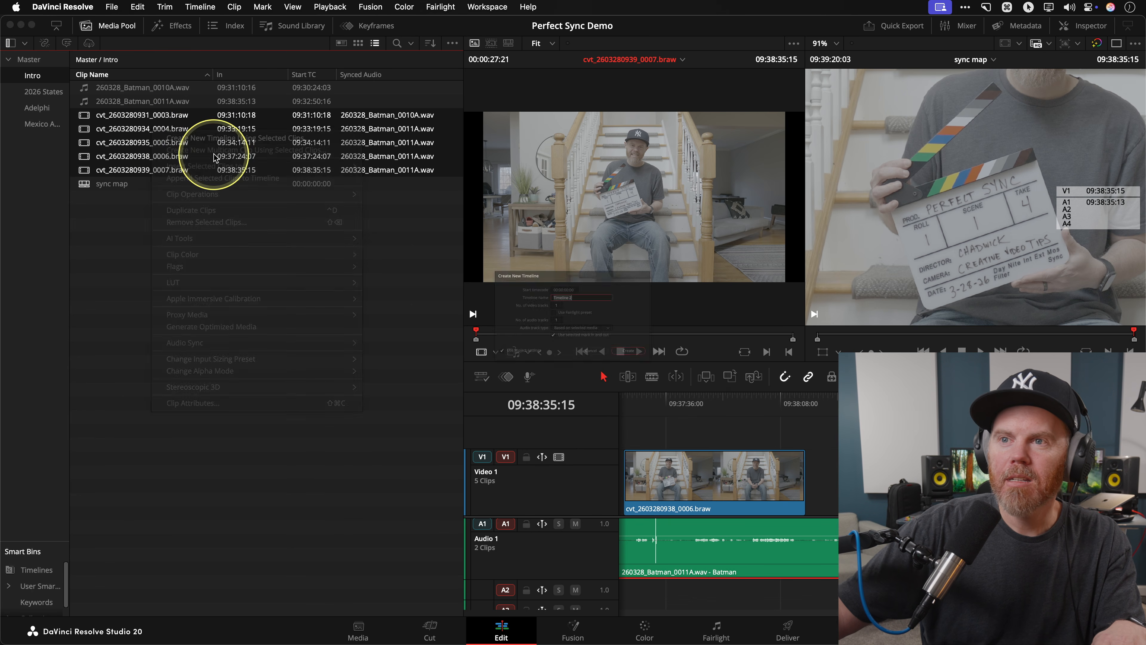
click(687, 387)
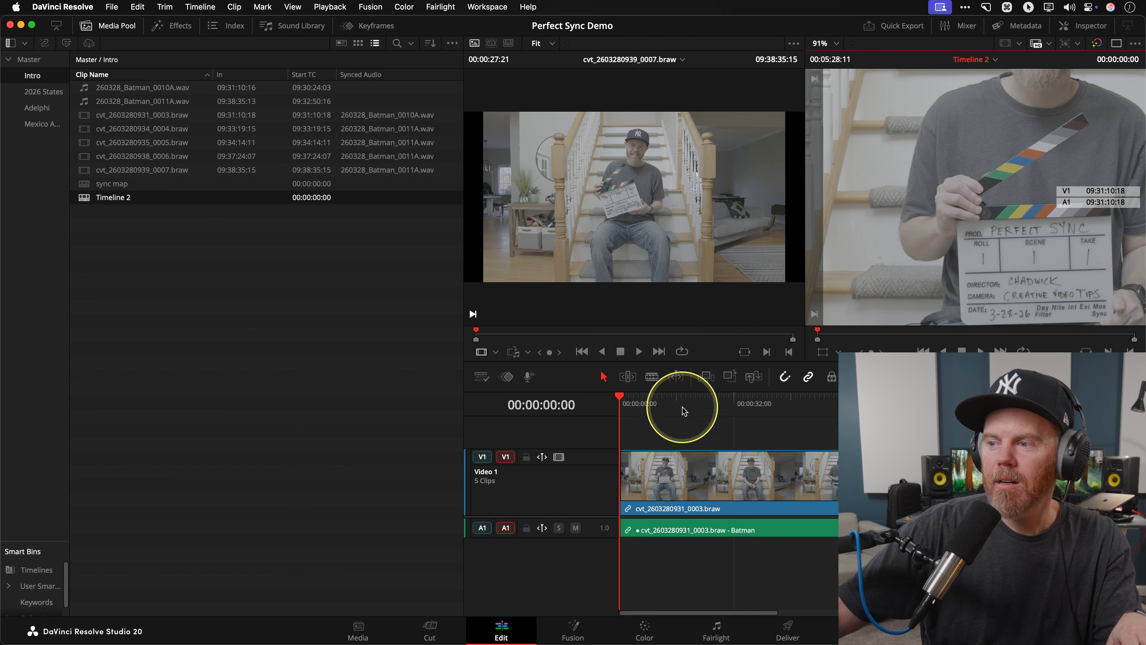
key(shift+z)
drag(597, 536, 592, 574)
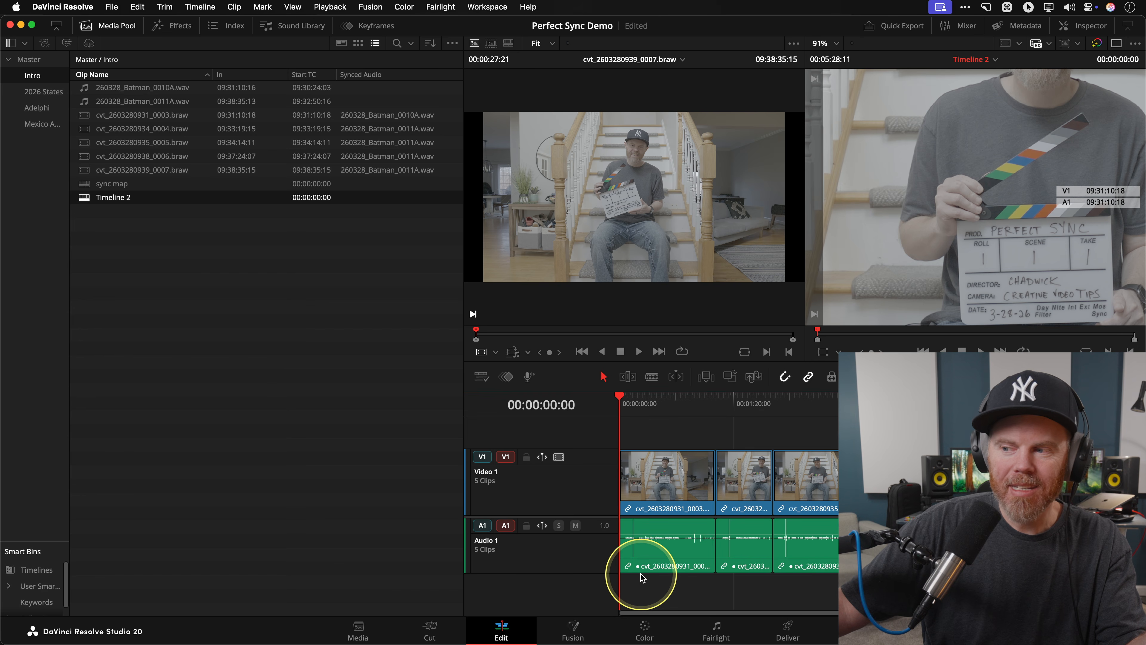
key(ctrl)
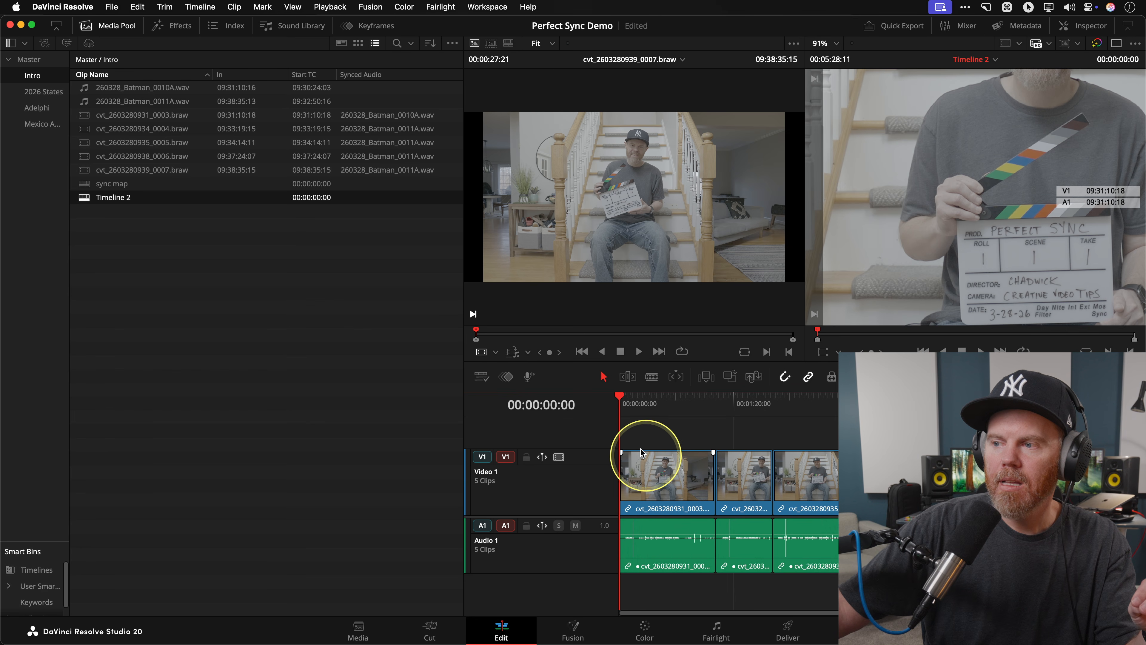
click(632, 404)
key(super+equal)
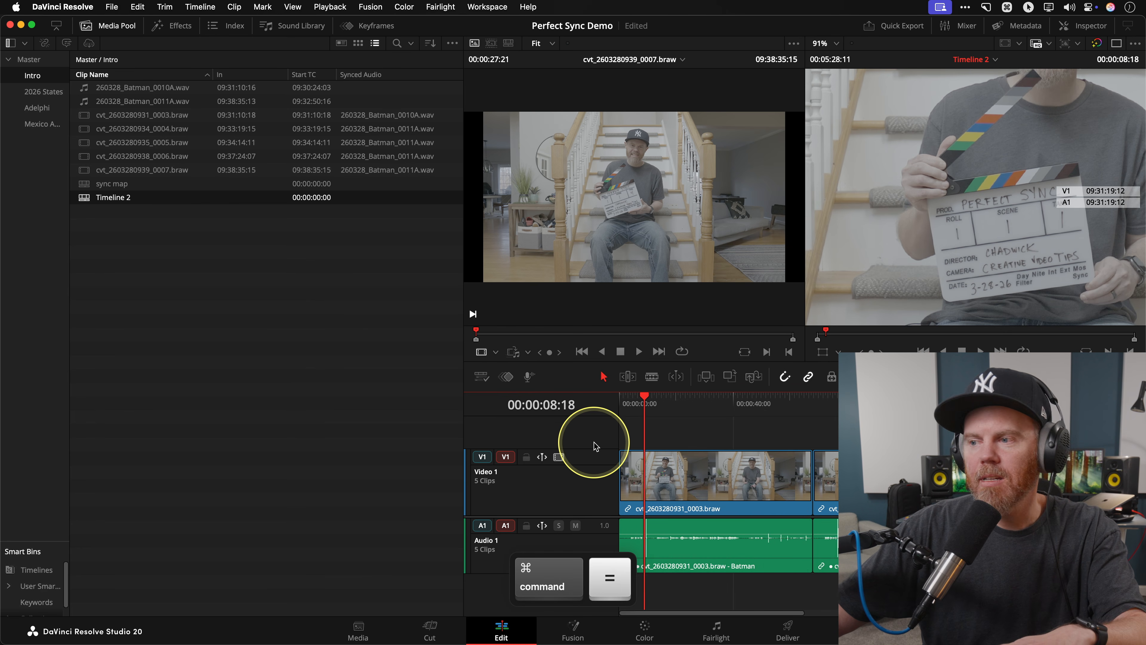
key(super+equal)
key(super+equal)
key(space)
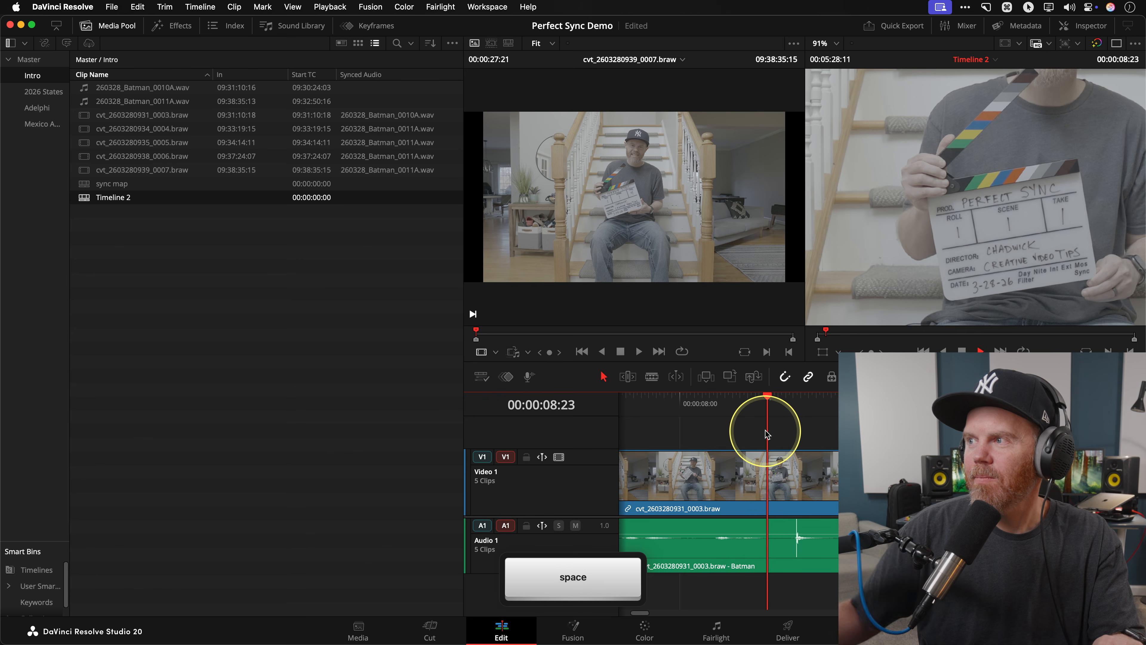
key(j)
key(space)
key(Right)
key(Right)
key(Right)
key(Left)
key(Left)
key(Right)
key(Right)
key(Left)
key(Left)
key(Left)
key(Right)
key(Right)
key(Right)
key(super)
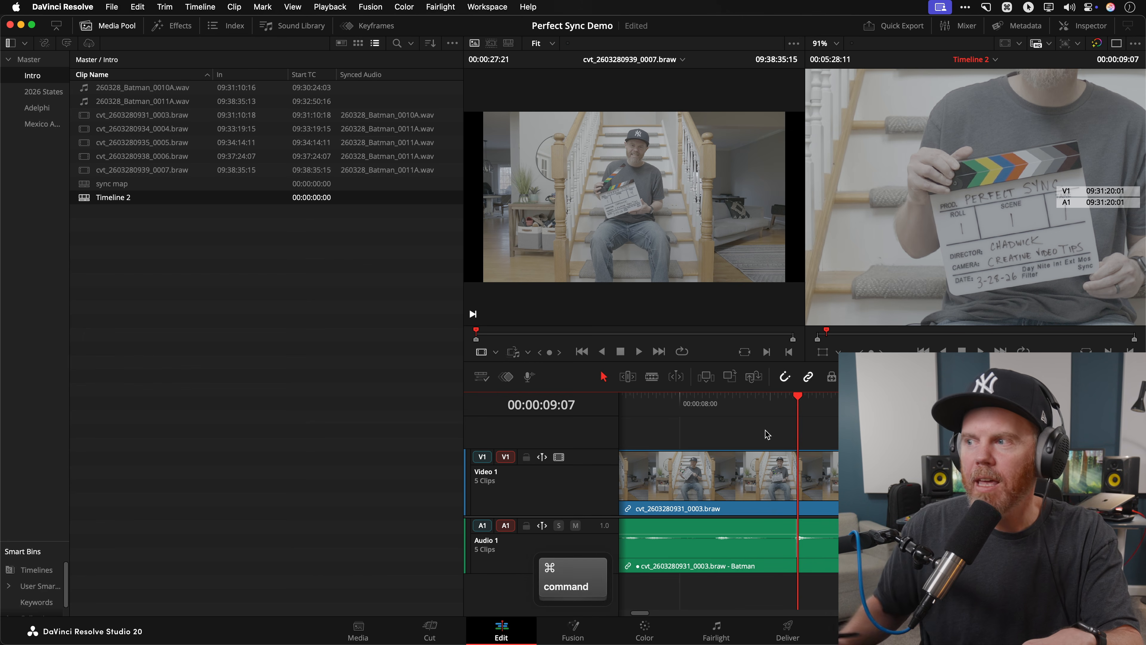
key(super+minus)
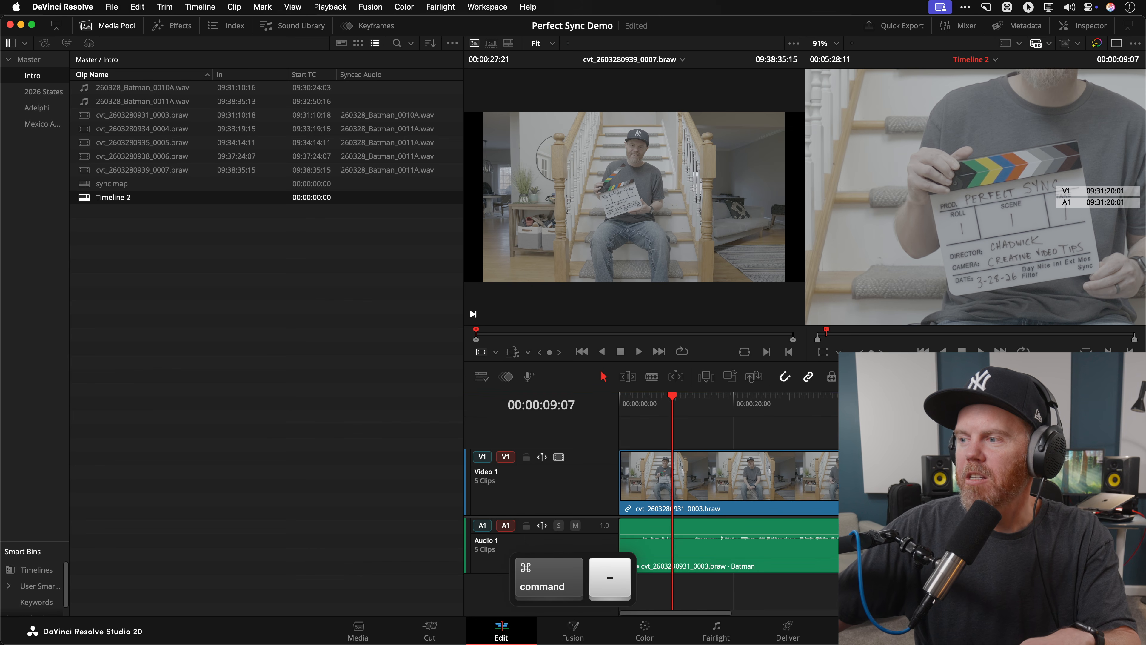
key(super+minus)
drag(682, 410, 721, 420)
click(936, 308)
key(z)
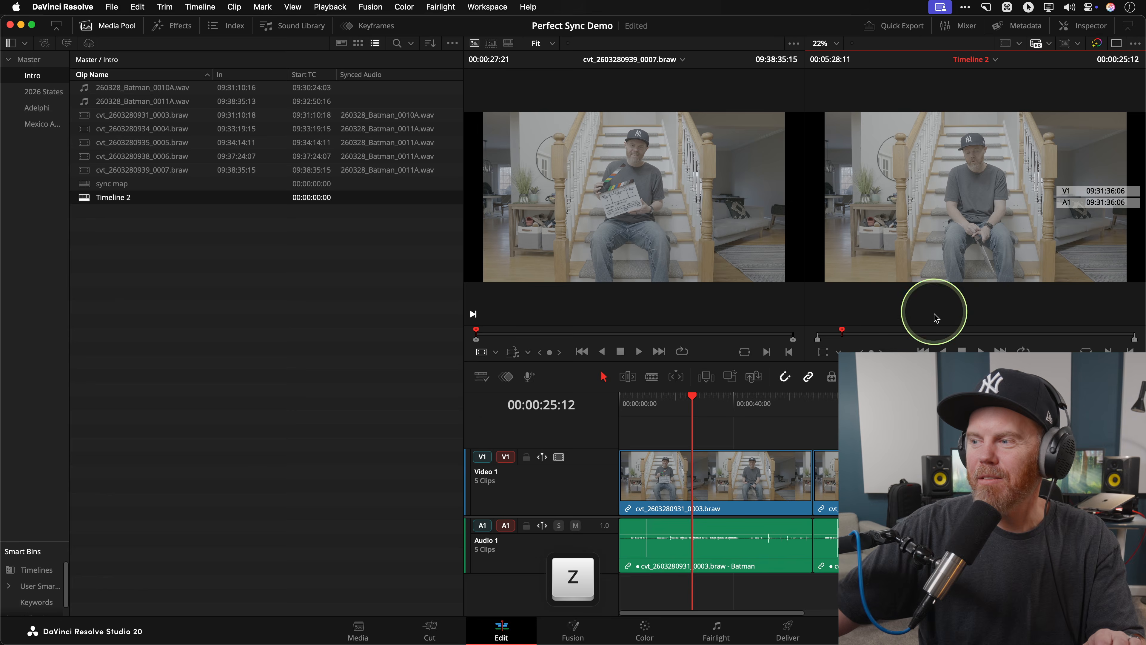
key(shift+z)
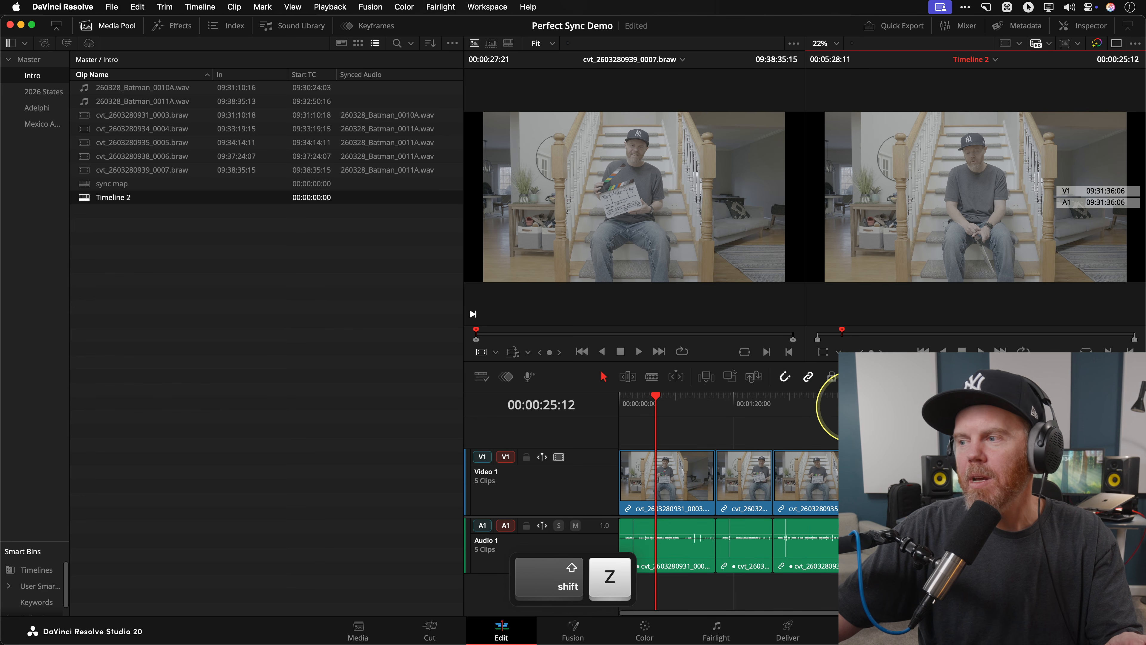
click(832, 413)
click(812, 401)
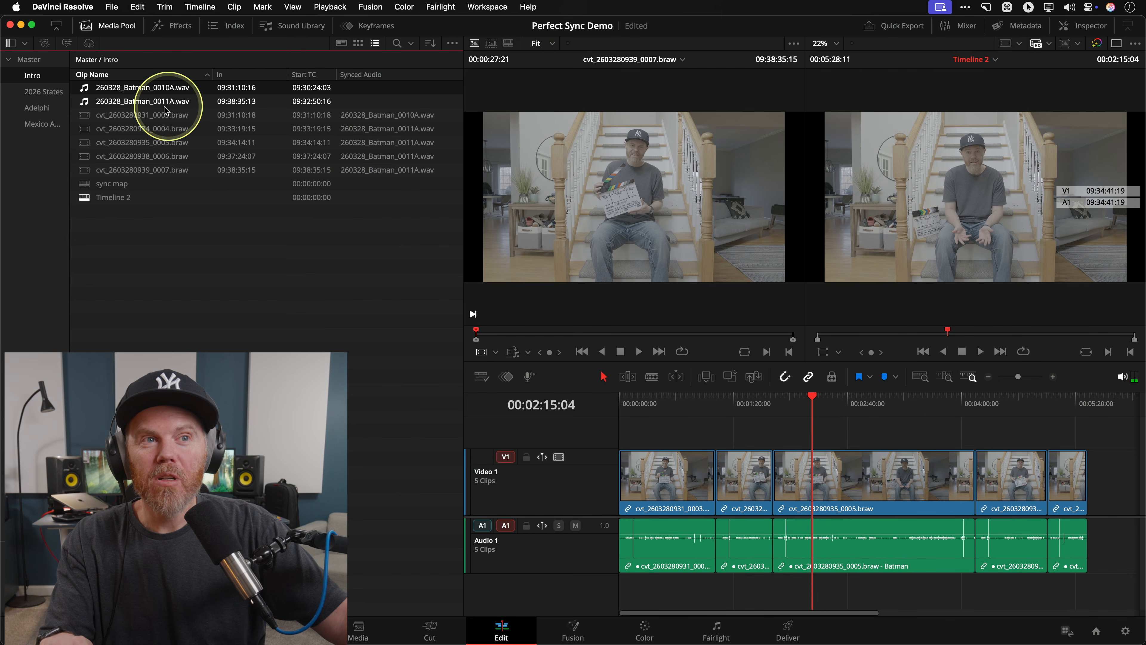
Inspect the audio and timecode offset settings in the clip attributes of 260328_Batman_0010A.wav, leaving them unchanged.
shift+click(154, 102)
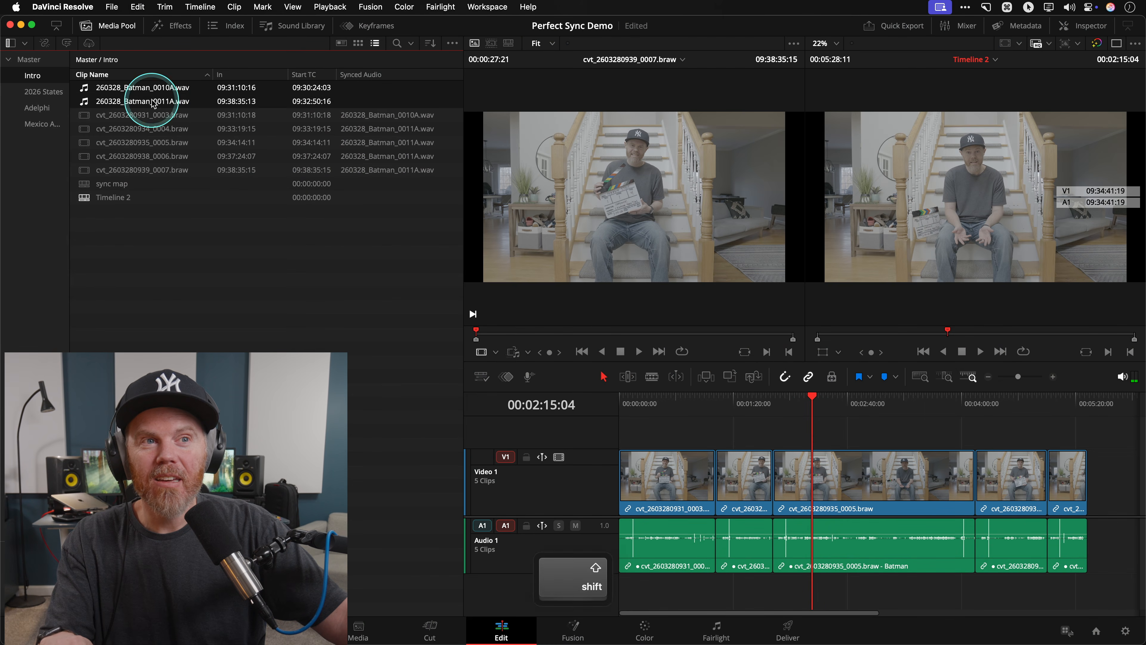
click(159, 86)
right_click(176, 92)
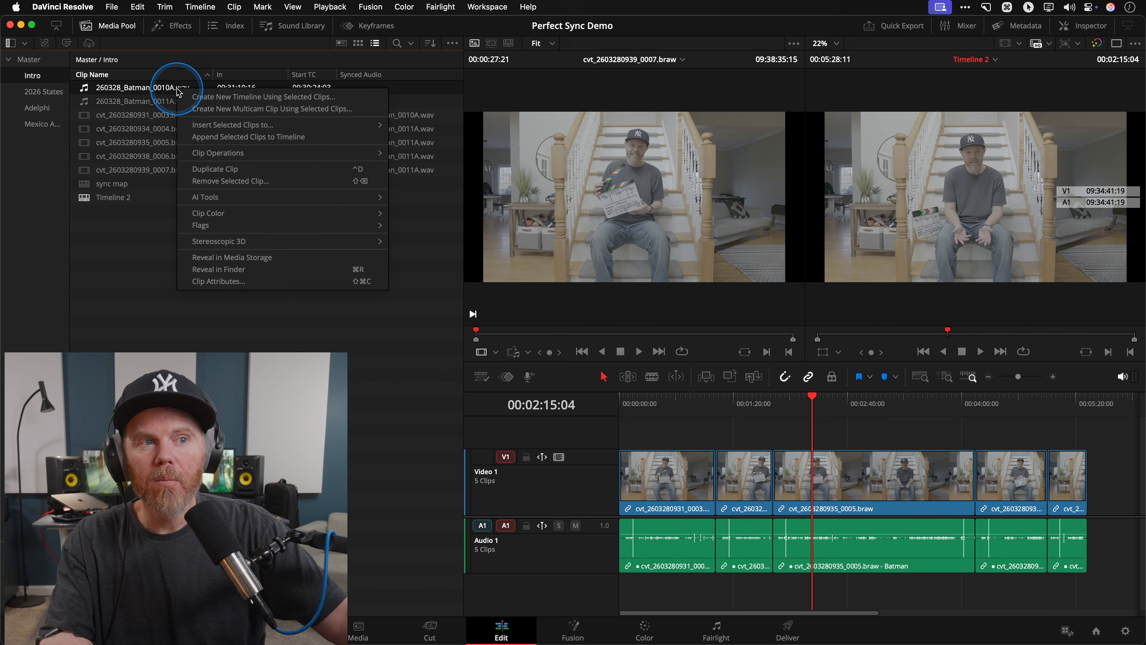
click(219, 281)
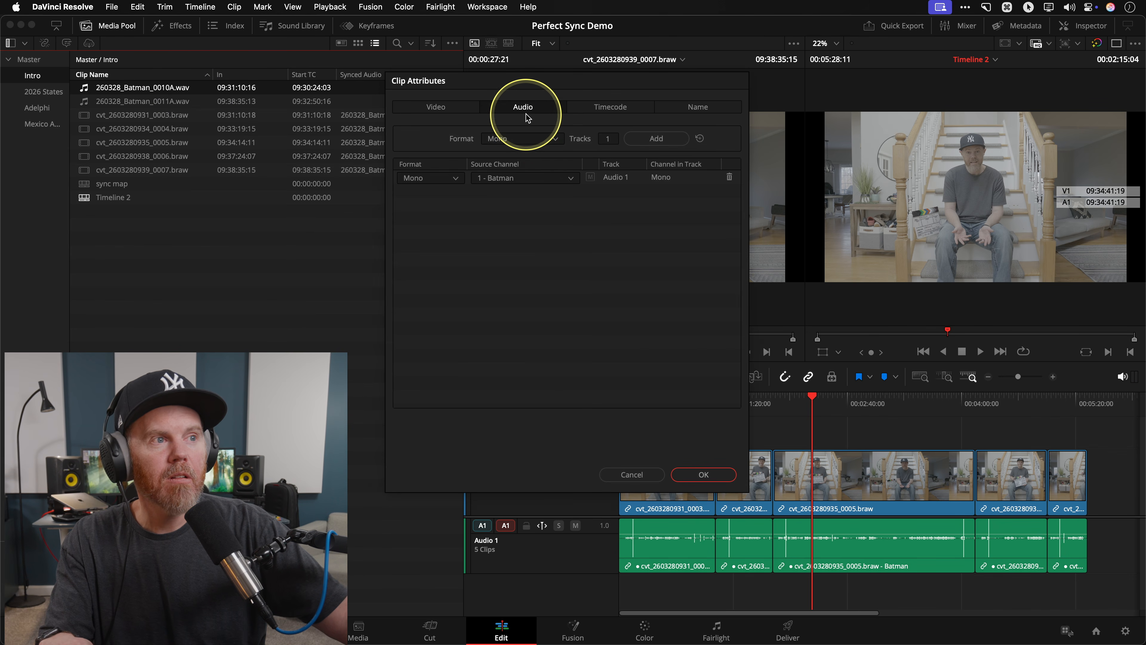
click(637, 111)
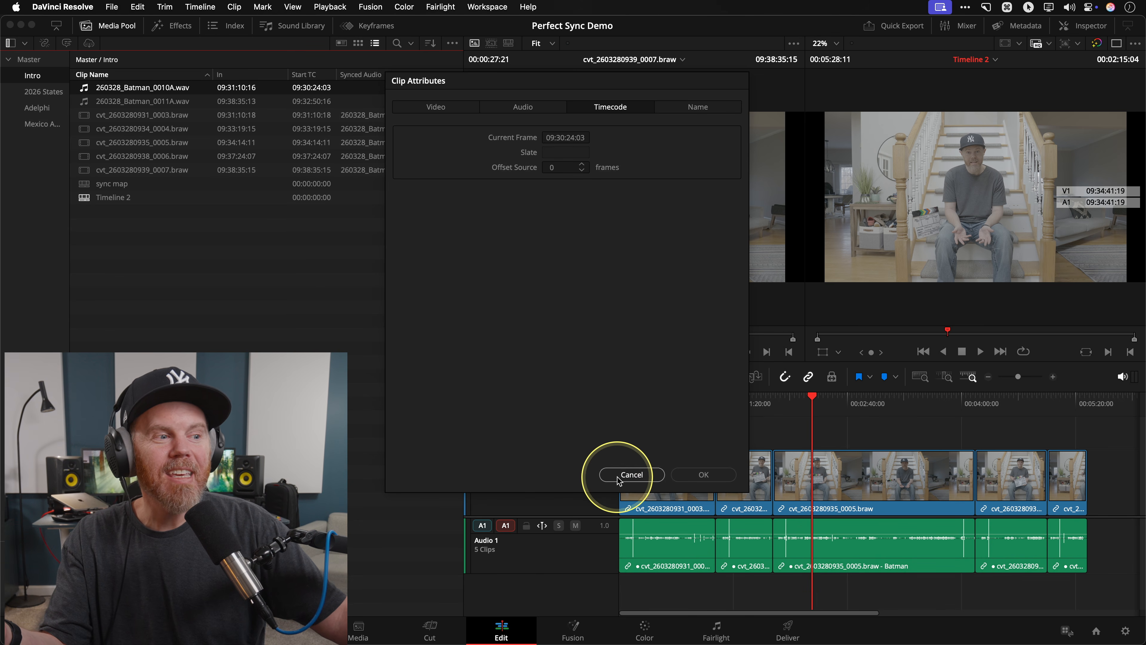
click(627, 474)
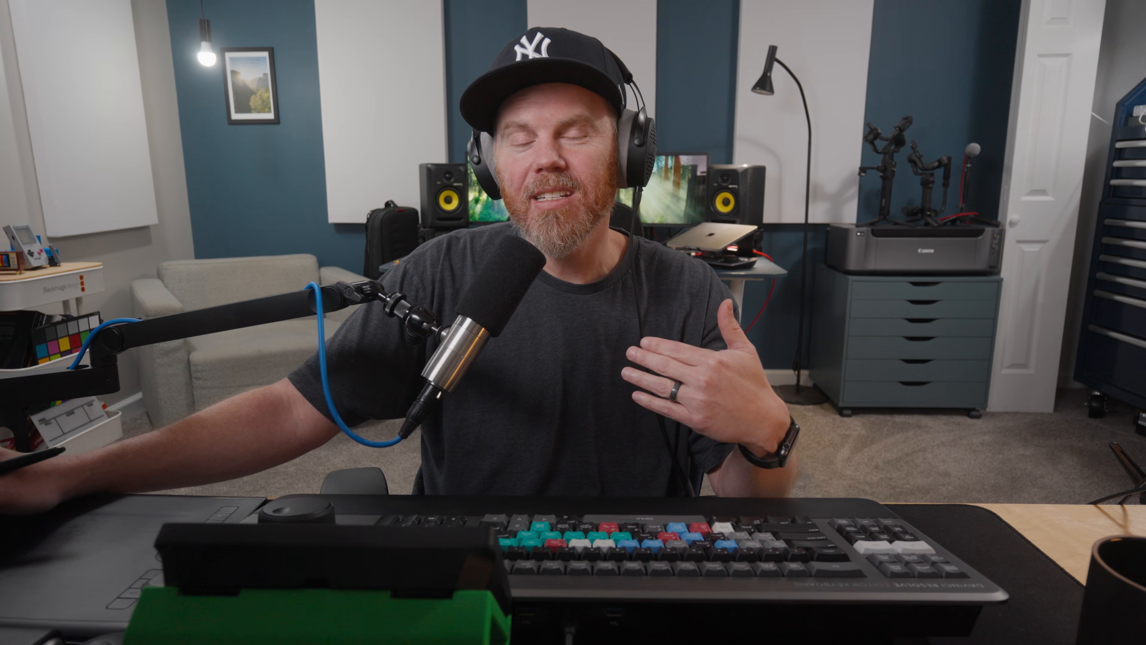